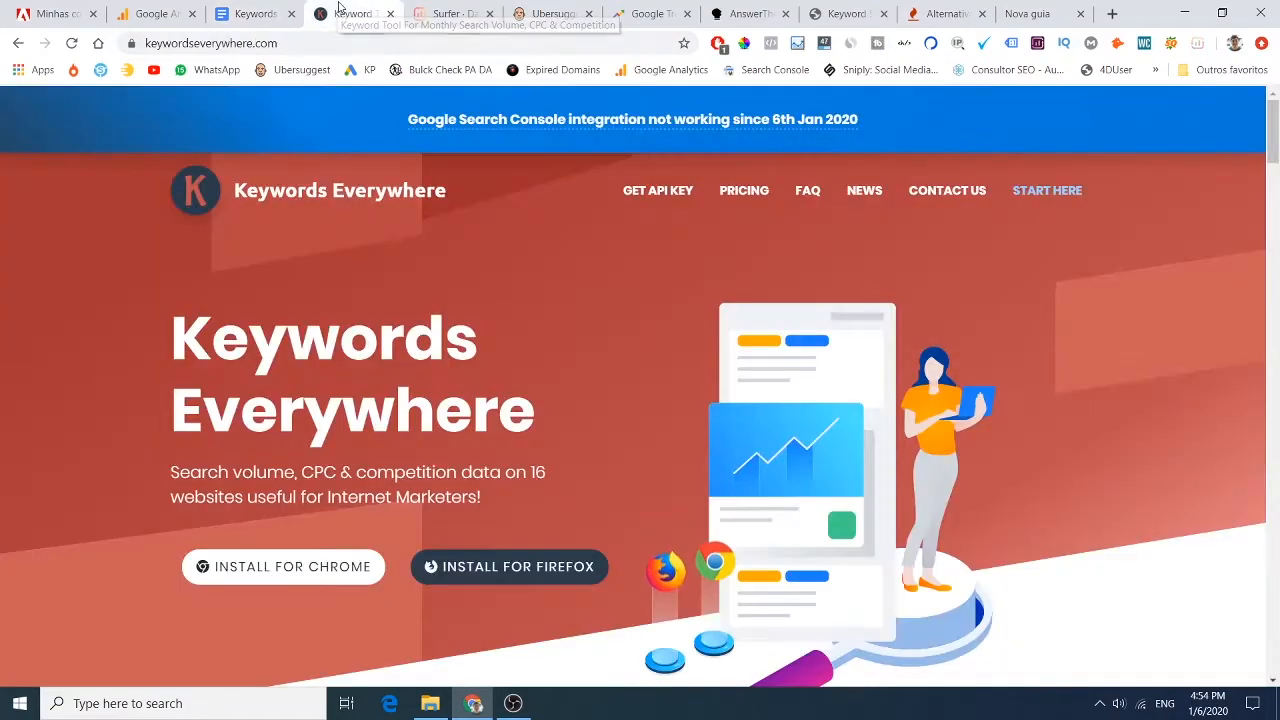
Review the Keywords Everywhere home page, including its Monthly Search Volume, Cost Per Click and Adwords Competition features.
{"action": "left_click", "coordinate": [350, 13]}
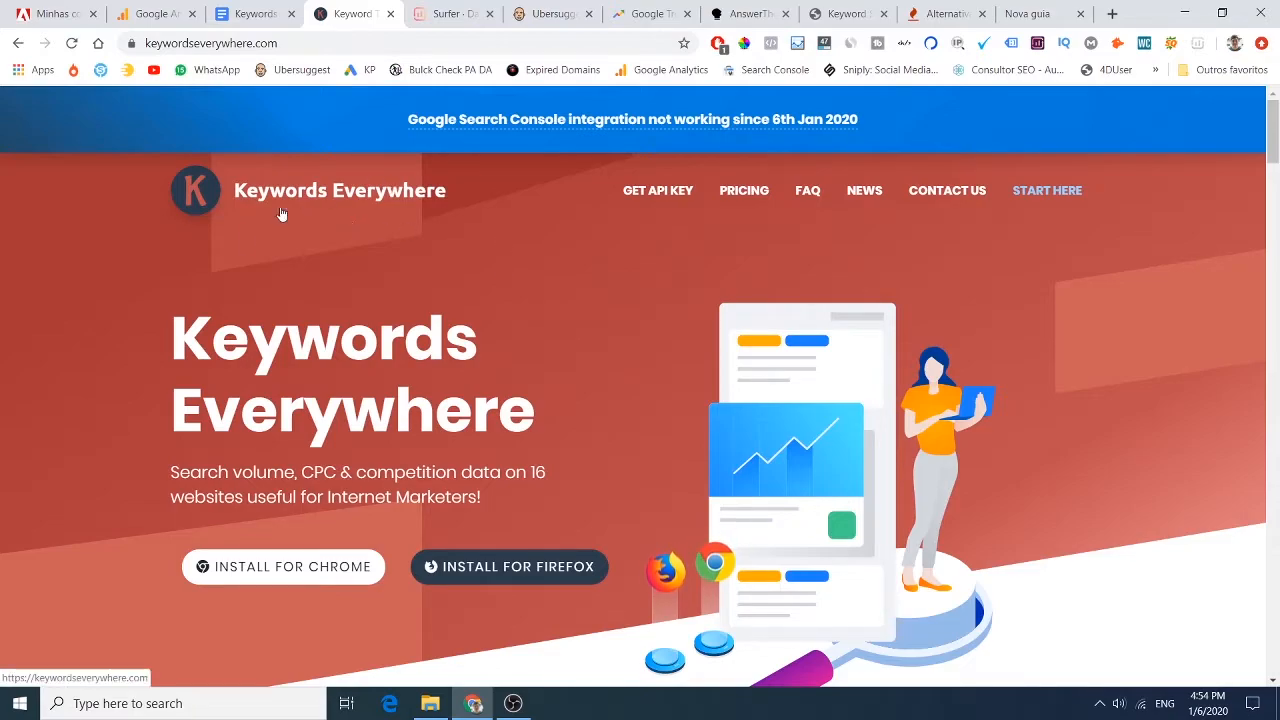
{"action": "scroll", "coordinate": [380, 262], "scroll_direction": "down", "scroll_amount": 2}
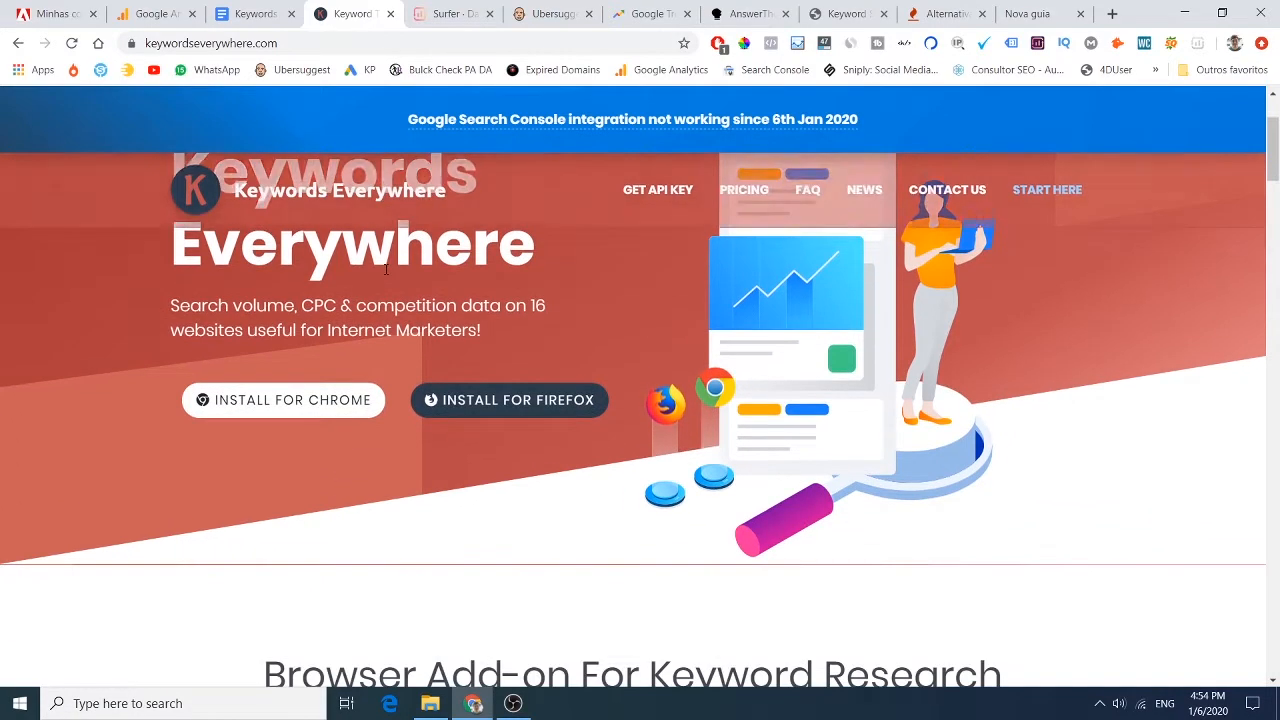
{"action": "scroll", "coordinate": [384, 263], "scroll_direction": "down", "scroll_amount": 5}
{"action": "scroll", "coordinate": [443, 294], "scroll_direction": "up", "scroll_amount": 1}
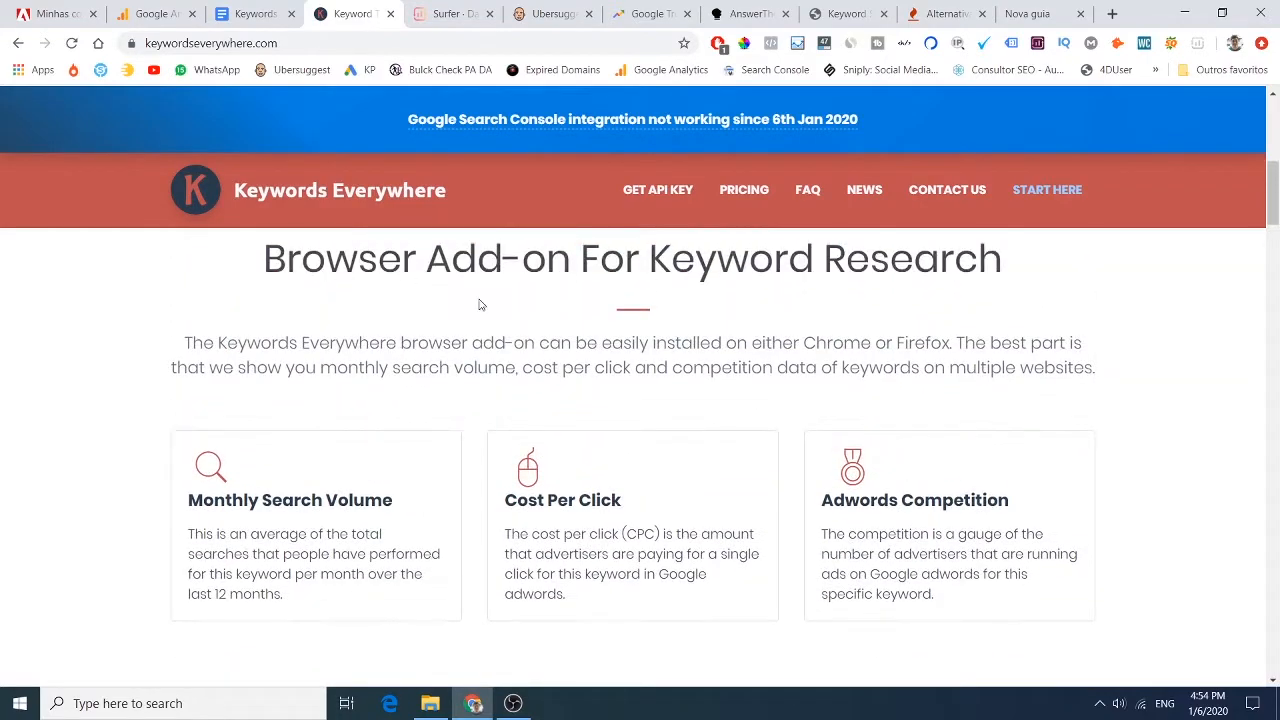
{"action": "scroll", "coordinate": [480, 300], "scroll_direction": "down", "scroll_amount": 1}
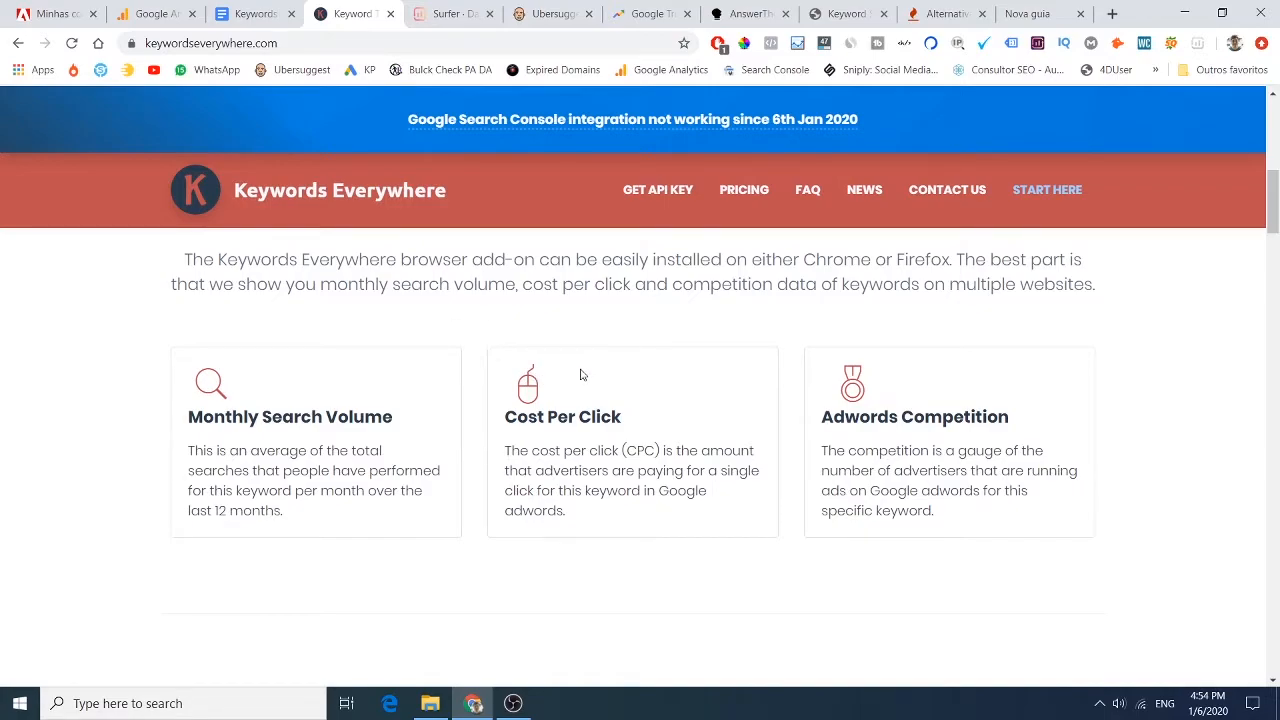
{"action": "double_click", "coordinate": [541, 384]}
{"action": "double_click", "coordinate": [852, 450]}
{"action": "left_click", "coordinate": [1040, 510]}
Open the Keywords Everywhere pricing page and examine the $10 package and its number of credits.
{"action": "left_click", "coordinate": [746, 192]}
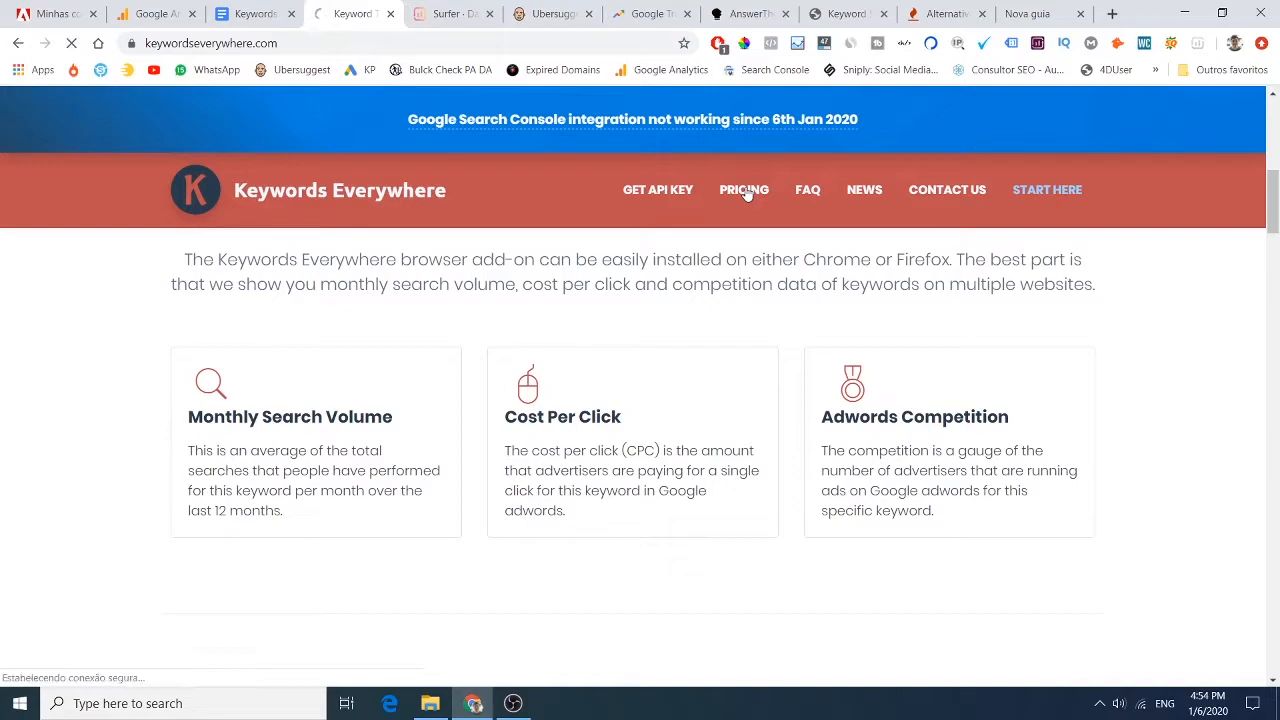
{"action": "scroll", "coordinate": [431, 286], "scroll_direction": "down", "scroll_amount": 2}
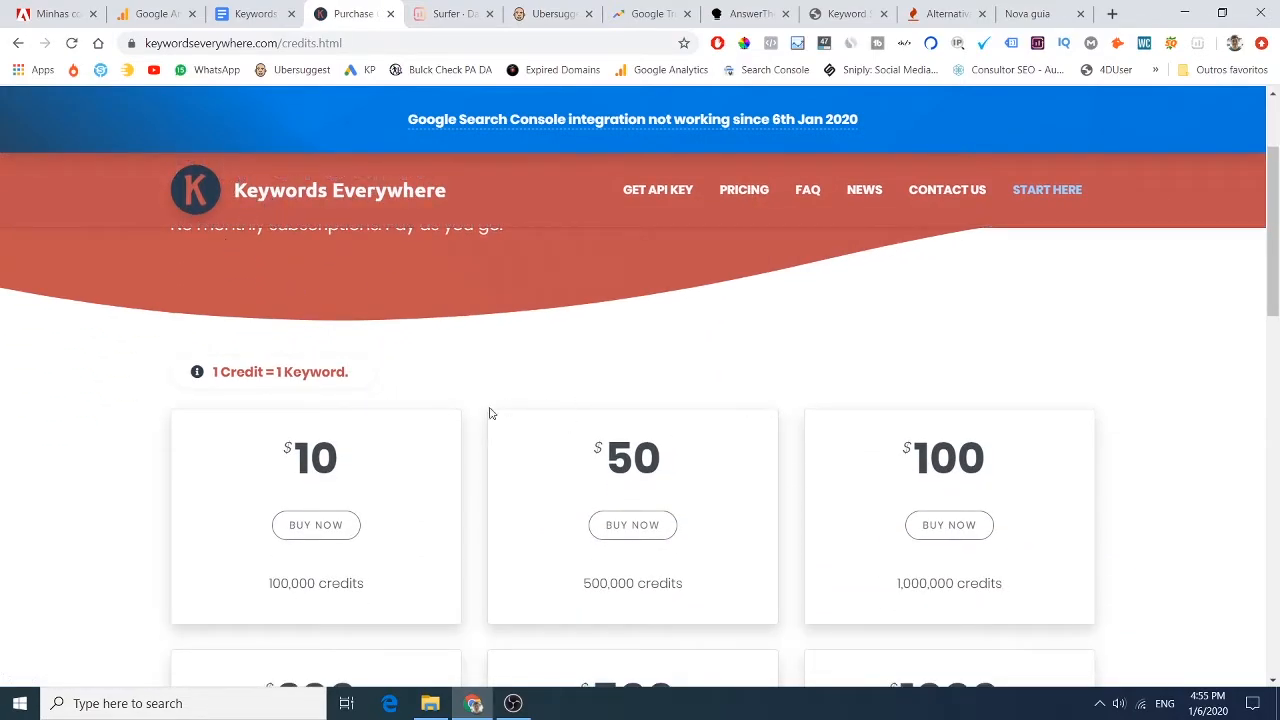
{"action": "double_click", "coordinate": [269, 586]}
{"action": "left_click", "coordinate": [373, 595]}
{"action": "double_click", "coordinate": [311, 455]}
{"action": "left_click", "coordinate": [414, 388]}
{"action": "double_click", "coordinate": [328, 456]}
{"action": "left_click", "coordinate": [415, 372]}
{"action": "double_click", "coordinate": [322, 445]}
{"action": "left_click", "coordinate": [440, 388]}
Go to the Surfer site, open its Keyword Extension page and read the search volume and keyword recommendation features.
{"action": "left_click", "coordinate": [440, 13]}
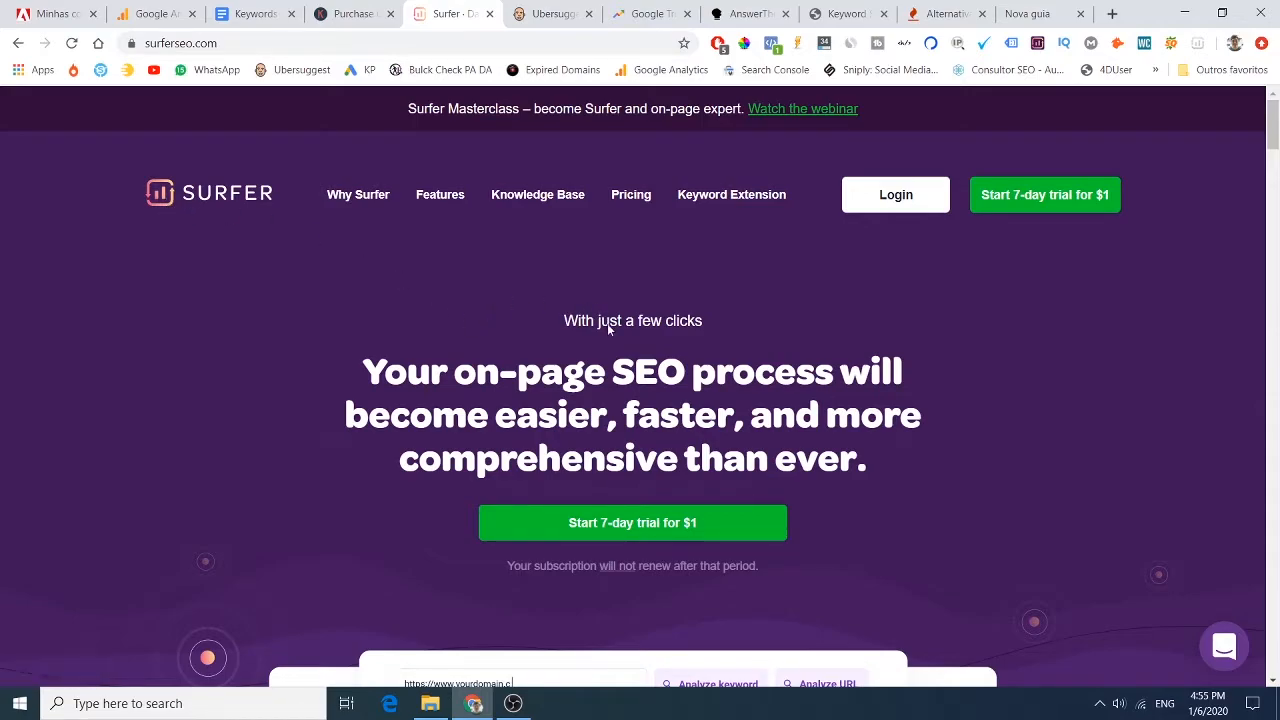
{"action": "left_click", "coordinate": [735, 195]}
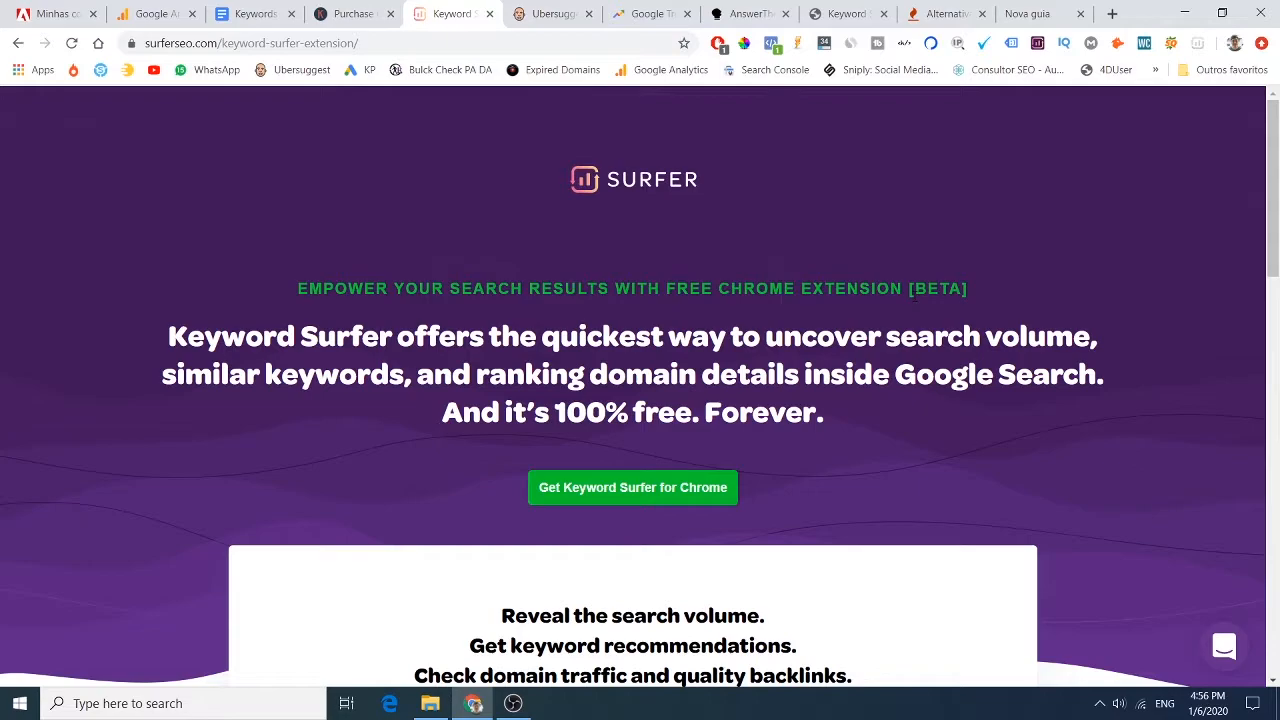
{"action": "scroll", "coordinate": [907, 337], "scroll_direction": "down", "scroll_amount": 2}
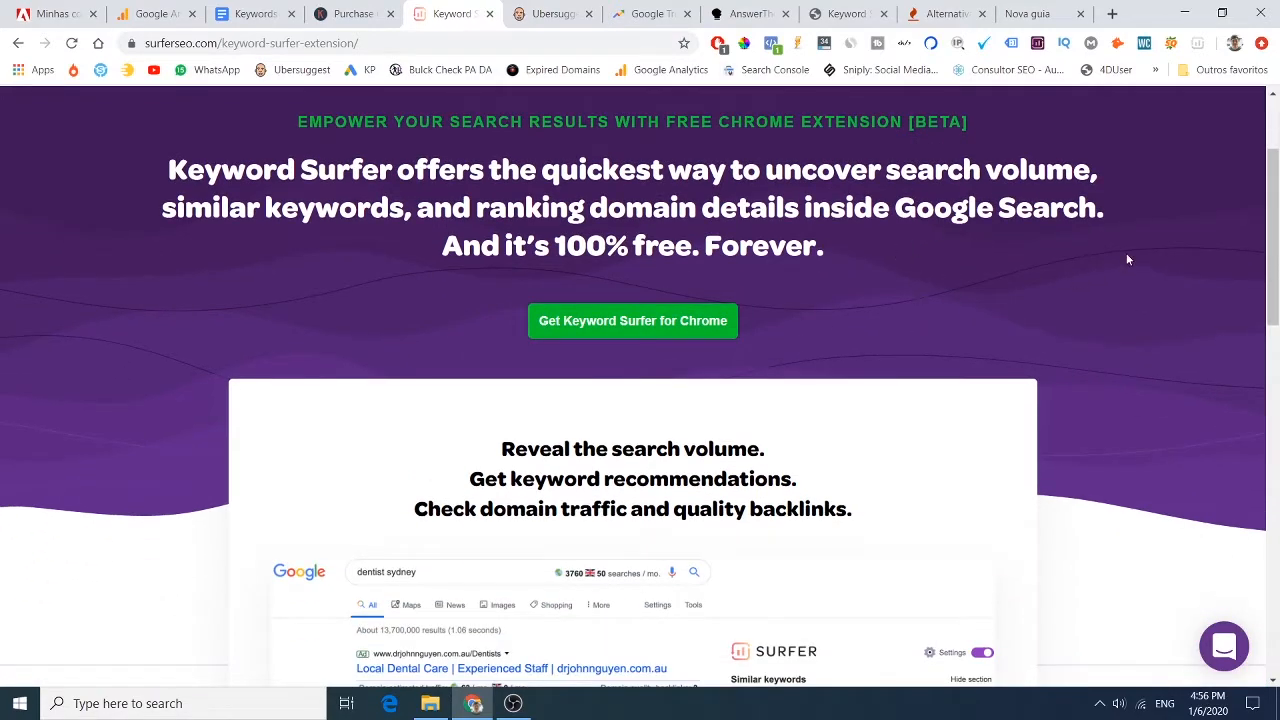
{"action": "scroll", "coordinate": [808, 328], "scroll_direction": "down", "scroll_amount": 3}
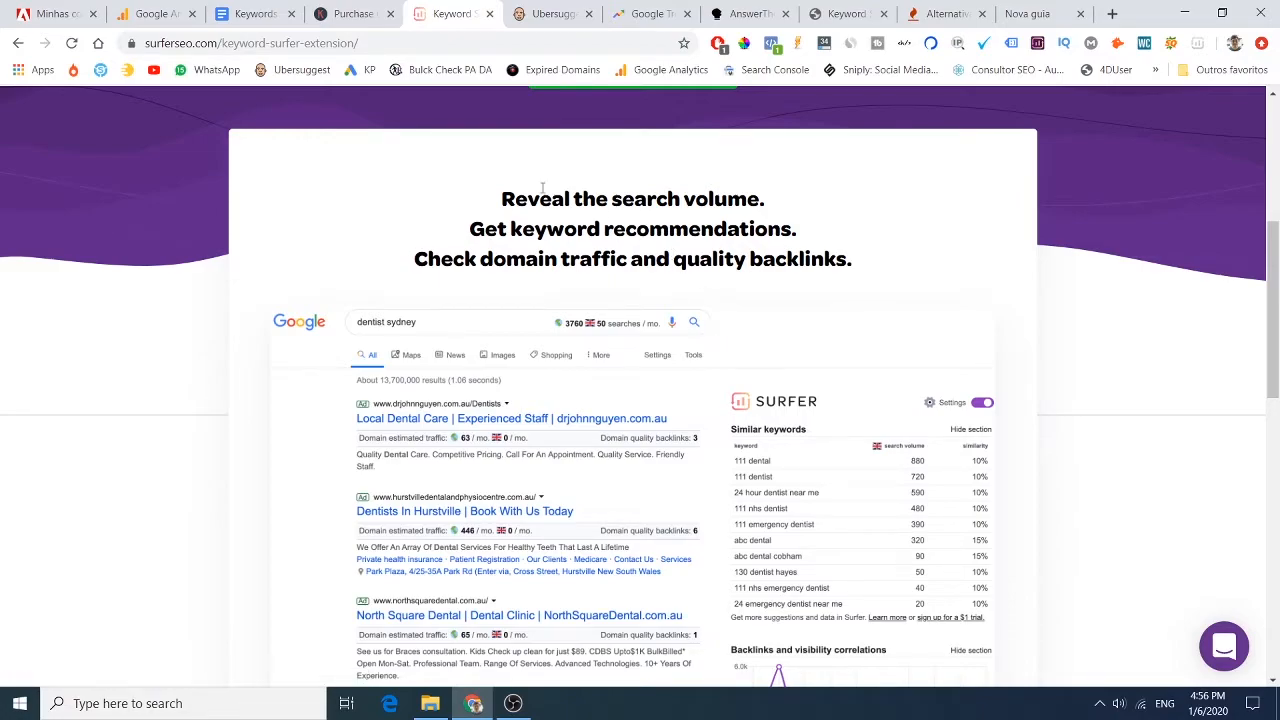
{"action": "double_click", "coordinate": [645, 199]}
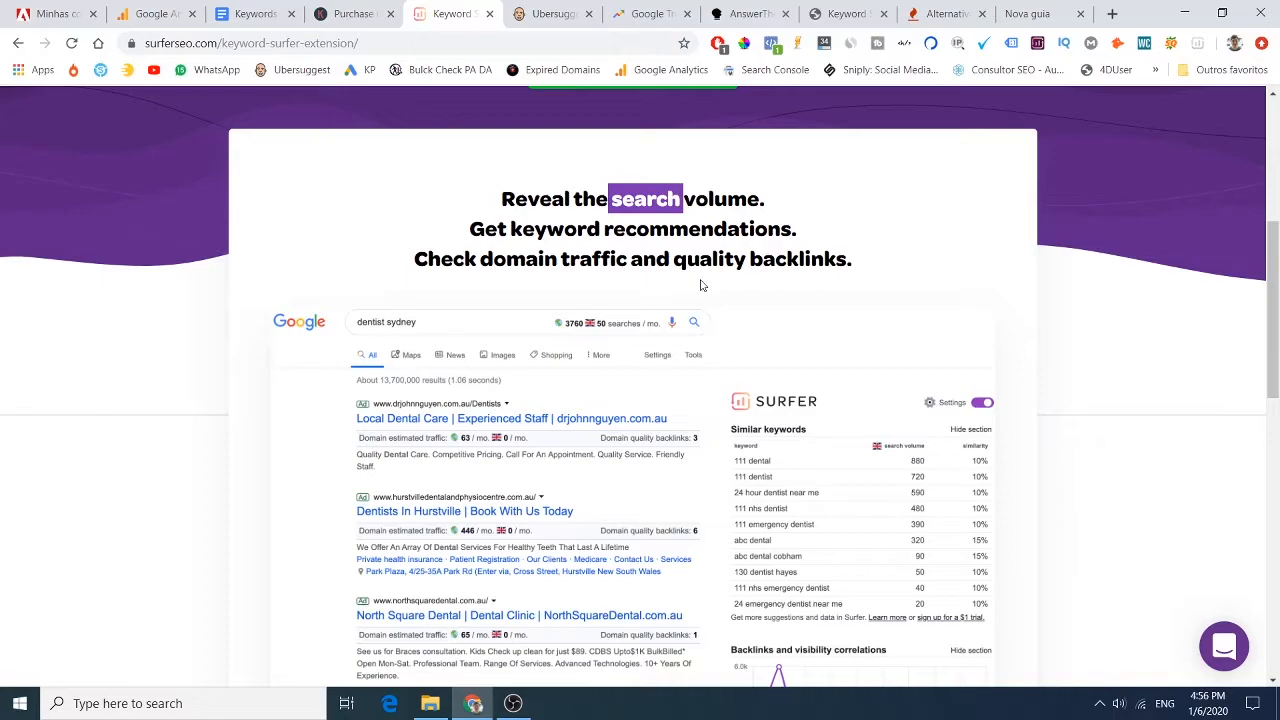
{"action": "left_click_drag", "start_coordinate": [524, 235], "coordinate": [578, 232]}
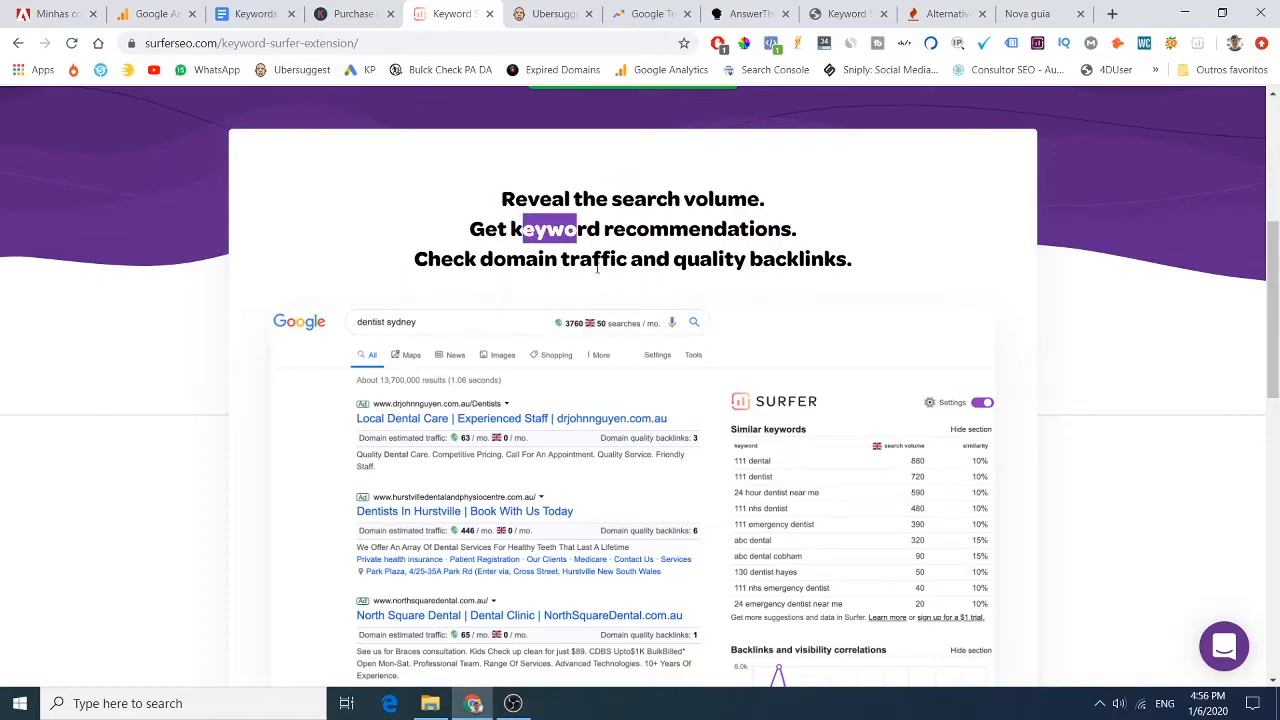
Search Google for "12 minutos" on the blank page and check the search volumes shown beside the query.
{"action": "left_click", "coordinate": [1036, 10]}
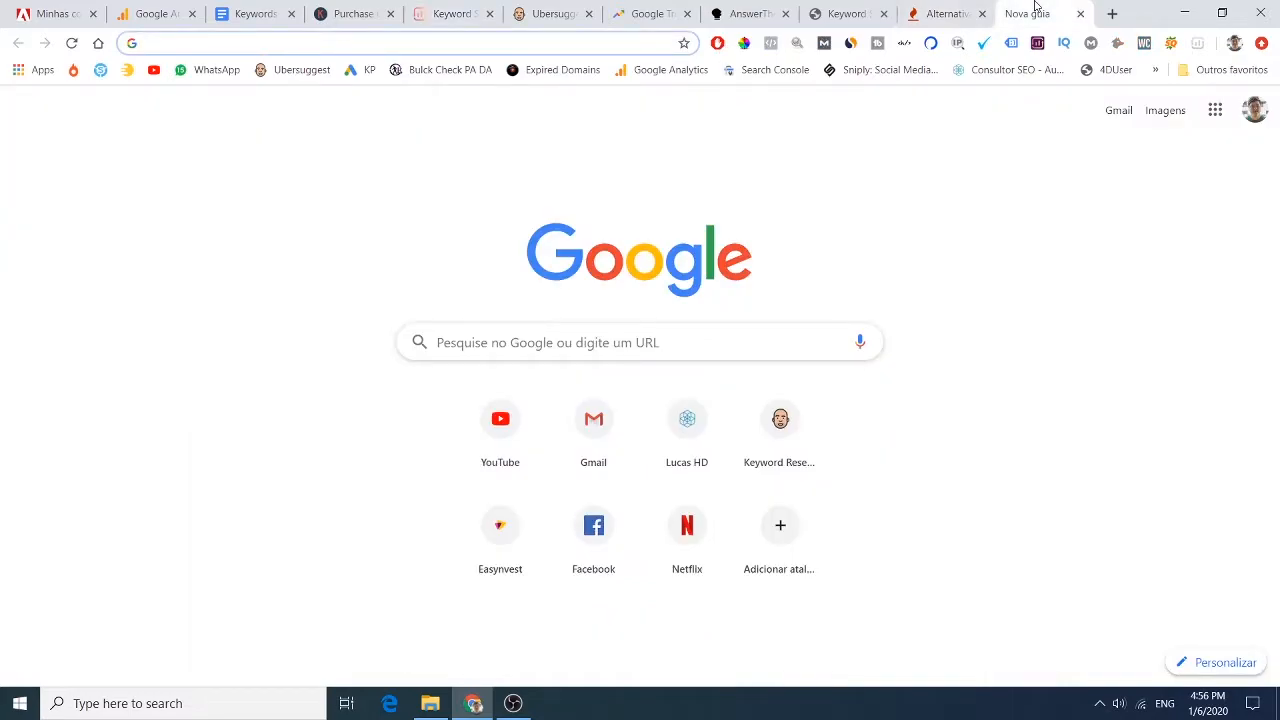
{"action": "type", "text": "12"}
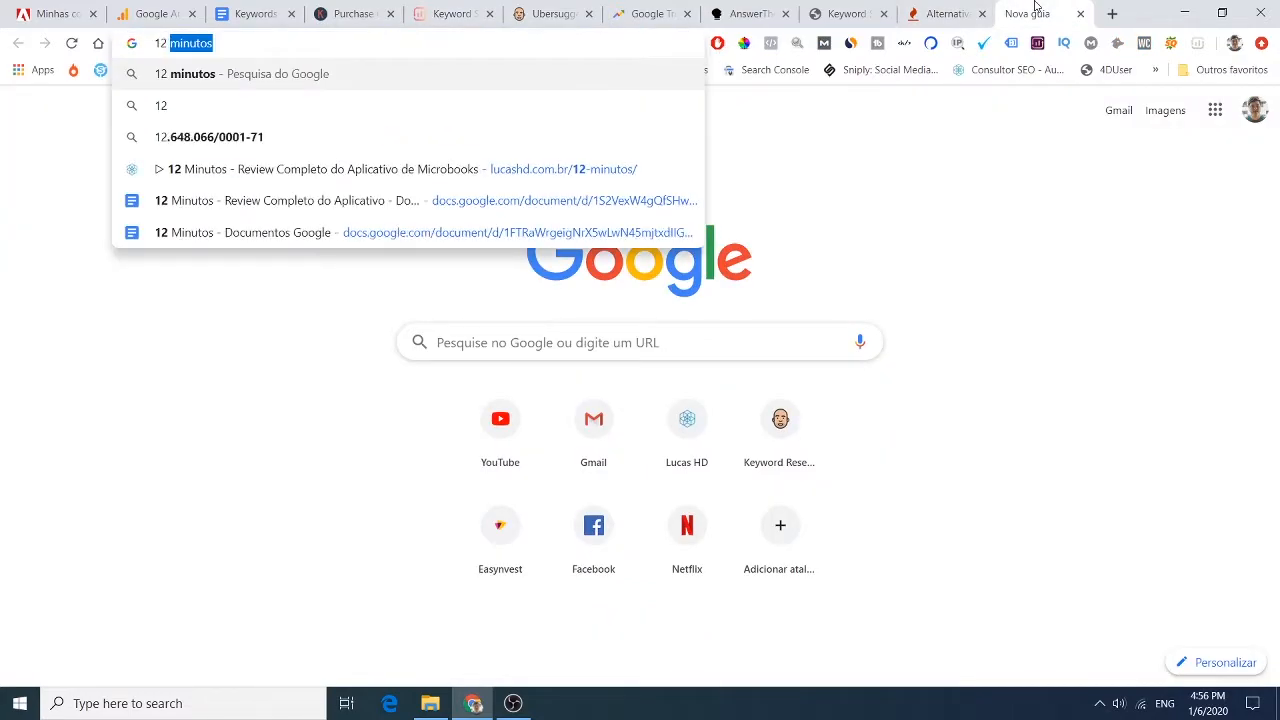
{"action": "key", "text": "Return"}
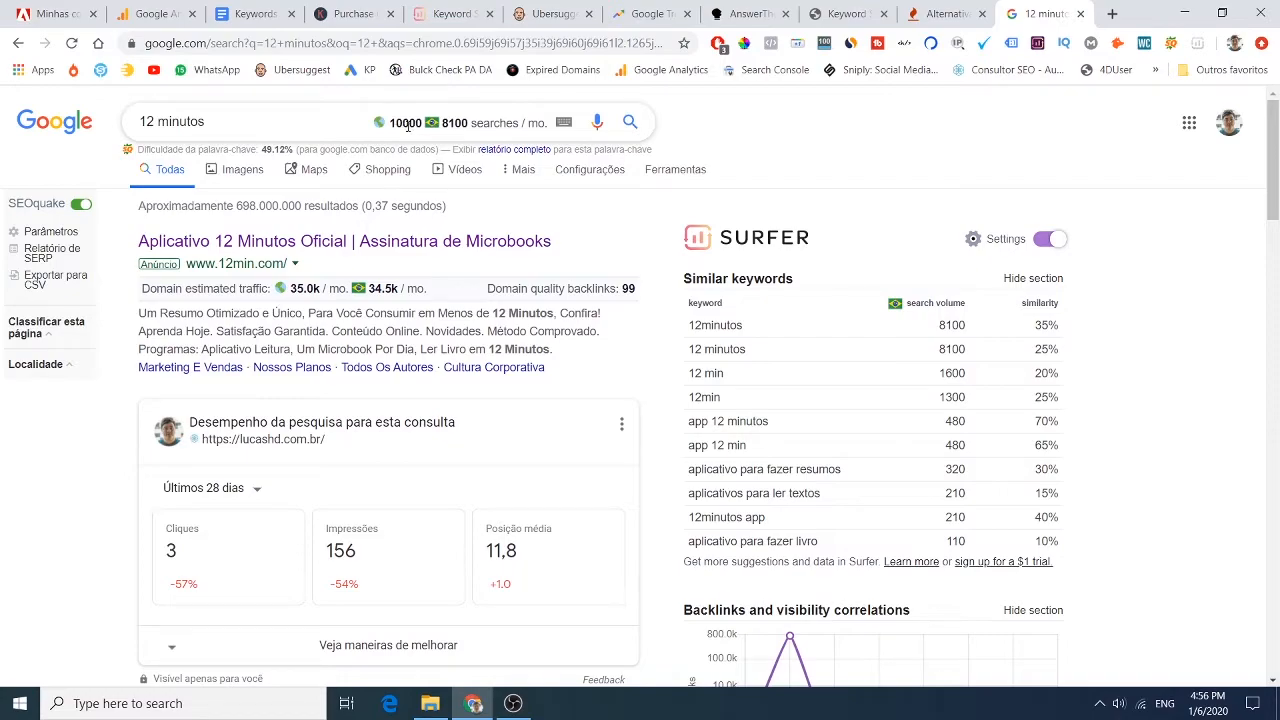
{"action": "left_click_drag", "start_coordinate": [408, 126], "coordinate": [425, 135]}
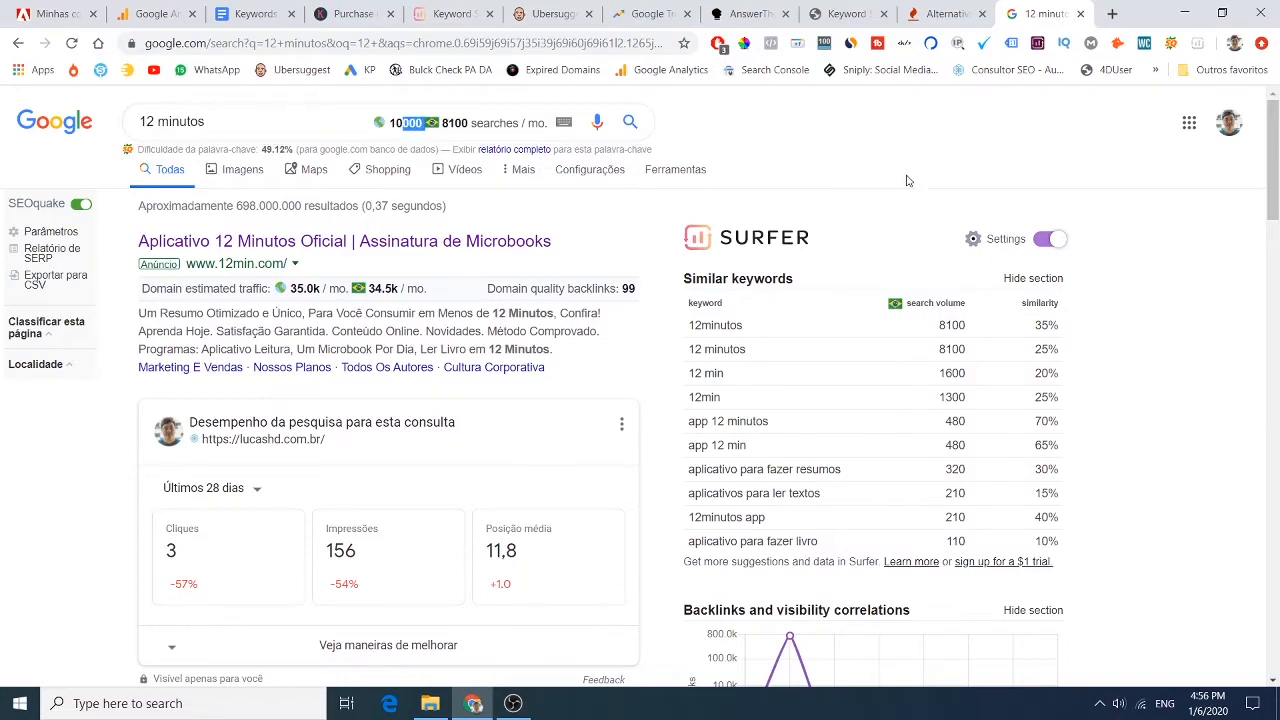
Look through the preferred location options in the Surfer extension settings, keeping Brazil selected, and close the settings.
{"action": "left_click", "coordinate": [1006, 236]}
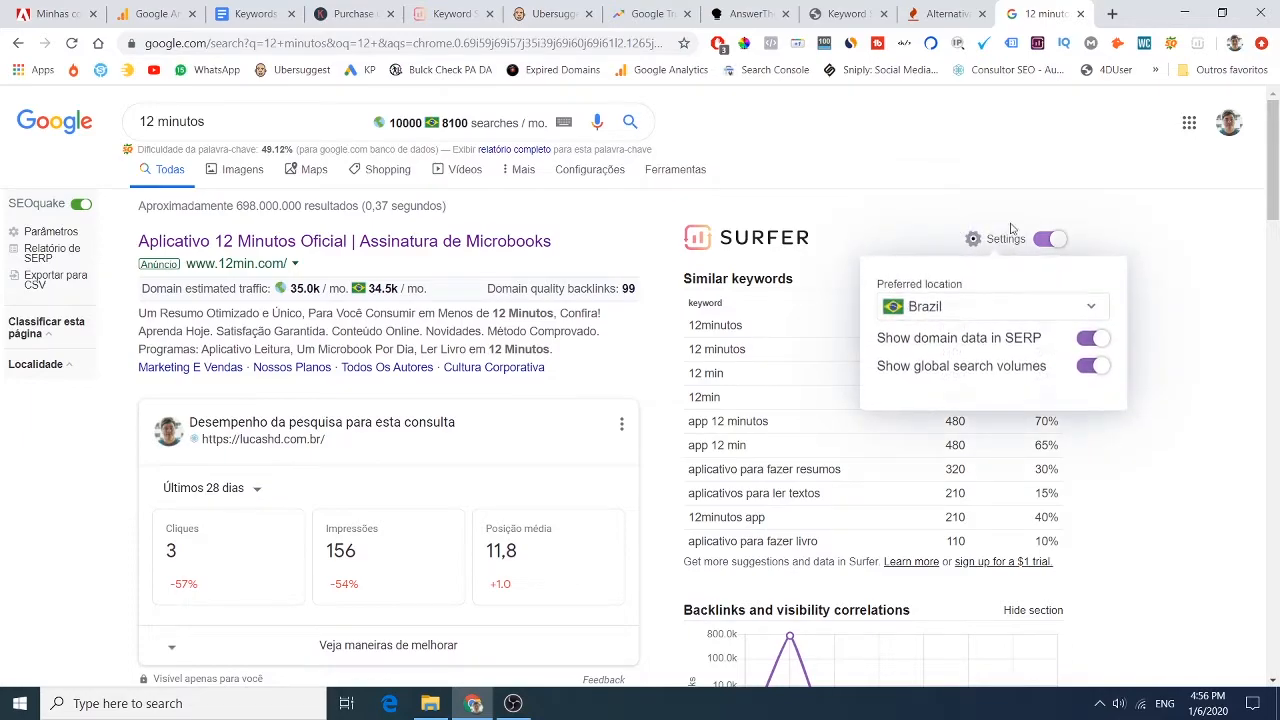
{"action": "left_click", "coordinate": [988, 307]}
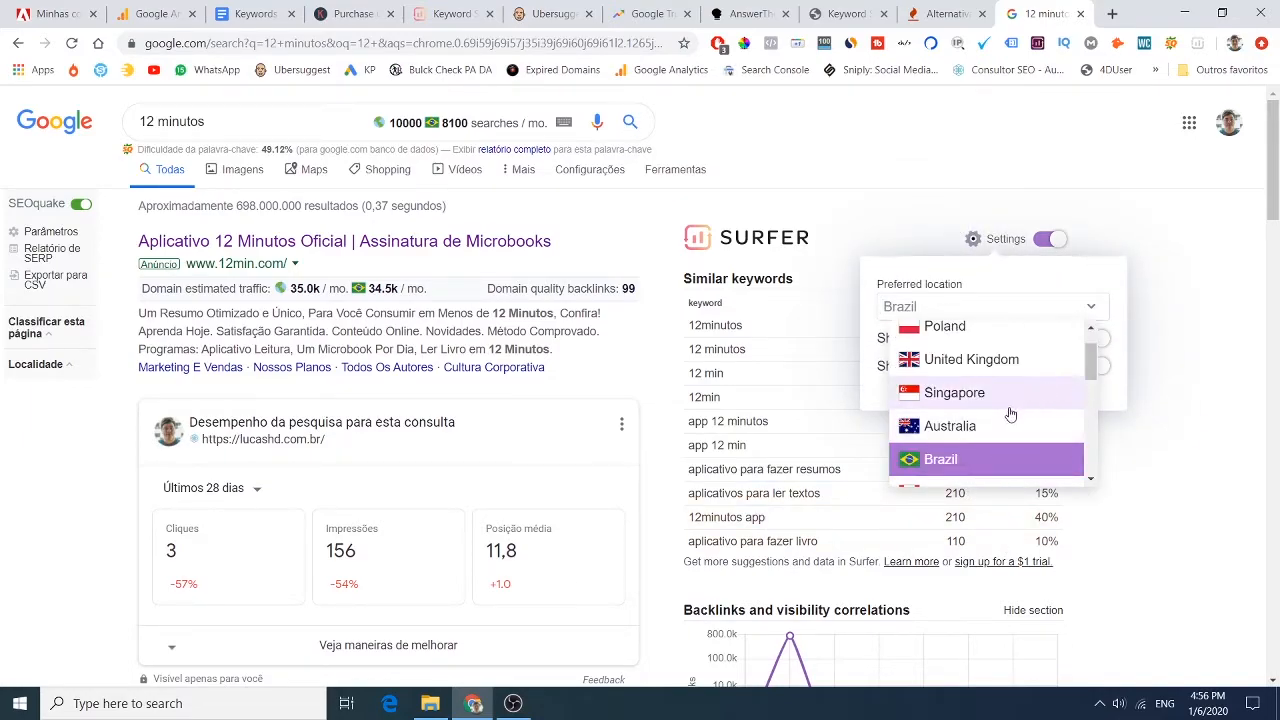
{"action": "scroll", "coordinate": [1065, 400], "scroll_direction": "up", "scroll_amount": 2}
{"action": "scroll", "coordinate": [1070, 395], "scroll_direction": "down", "scroll_amount": 2}
{"action": "scroll", "coordinate": [1075, 395], "scroll_direction": "up", "scroll_amount": 1}
{"action": "left_click", "coordinate": [1205, 344]}
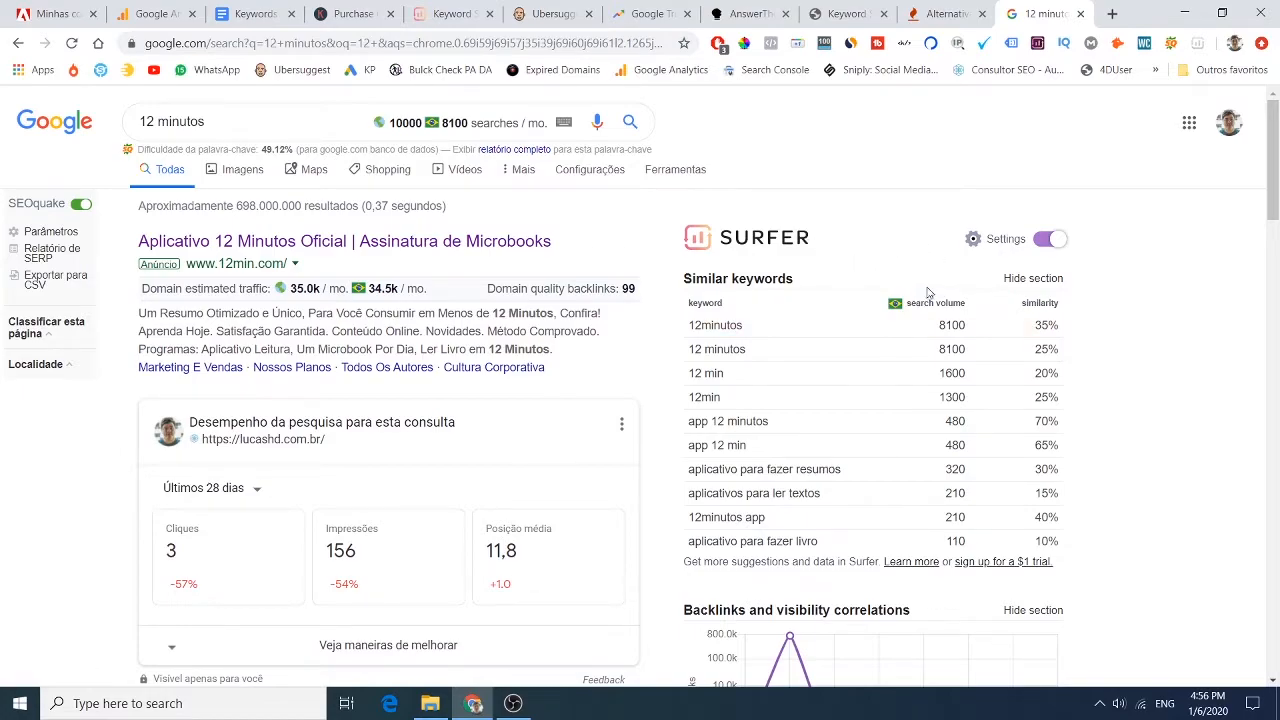
Examine Surfer's similar keywords table and highlight the entries "app 12 minutos" and "app 12 min".
{"action": "scroll", "coordinate": [925, 290], "scroll_direction": "down", "scroll_amount": 1}
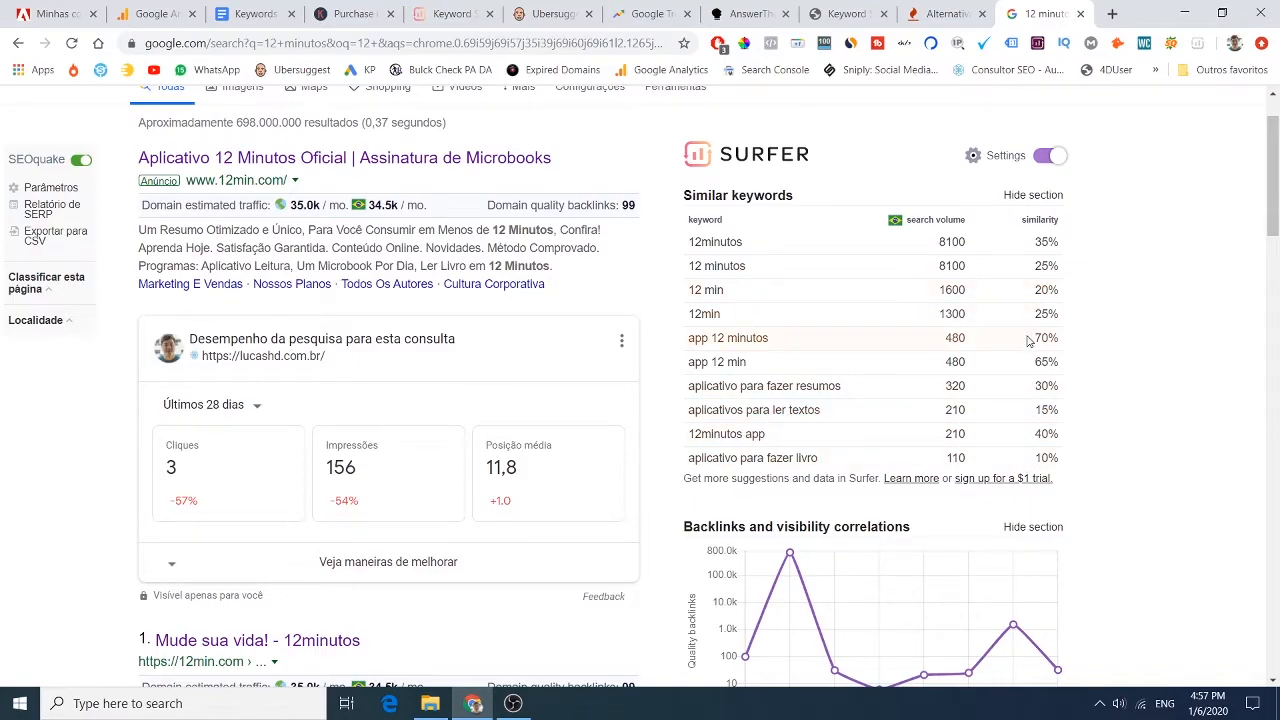
{"action": "scroll", "coordinate": [478, 310], "scroll_direction": "up", "scroll_amount": 2}
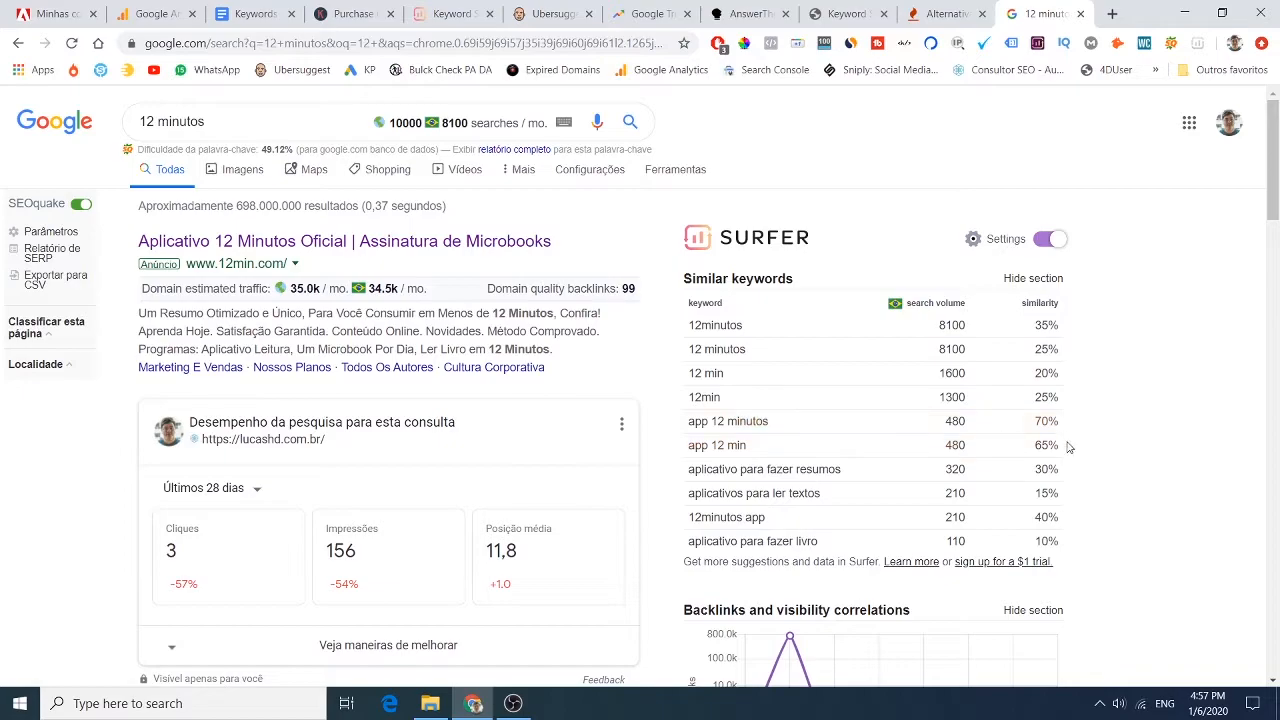
{"action": "left_click_drag", "start_coordinate": [783, 450], "coordinate": [689, 438]}
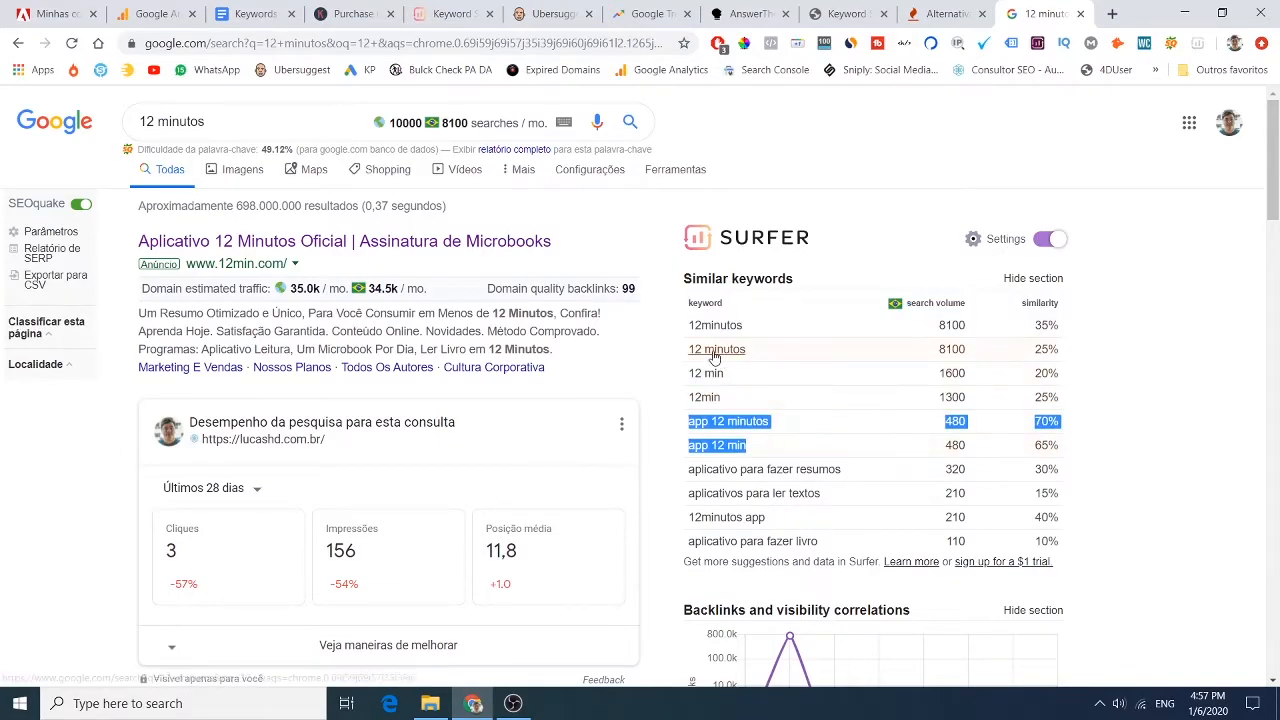
Inspect Surfer's backlinks and visibility correlations charts for the "12 minutos" results, comparing quality backlinks and estimated traffic by position.
{"action": "scroll", "coordinate": [756, 366], "scroll_direction": "down", "scroll_amount": 3}
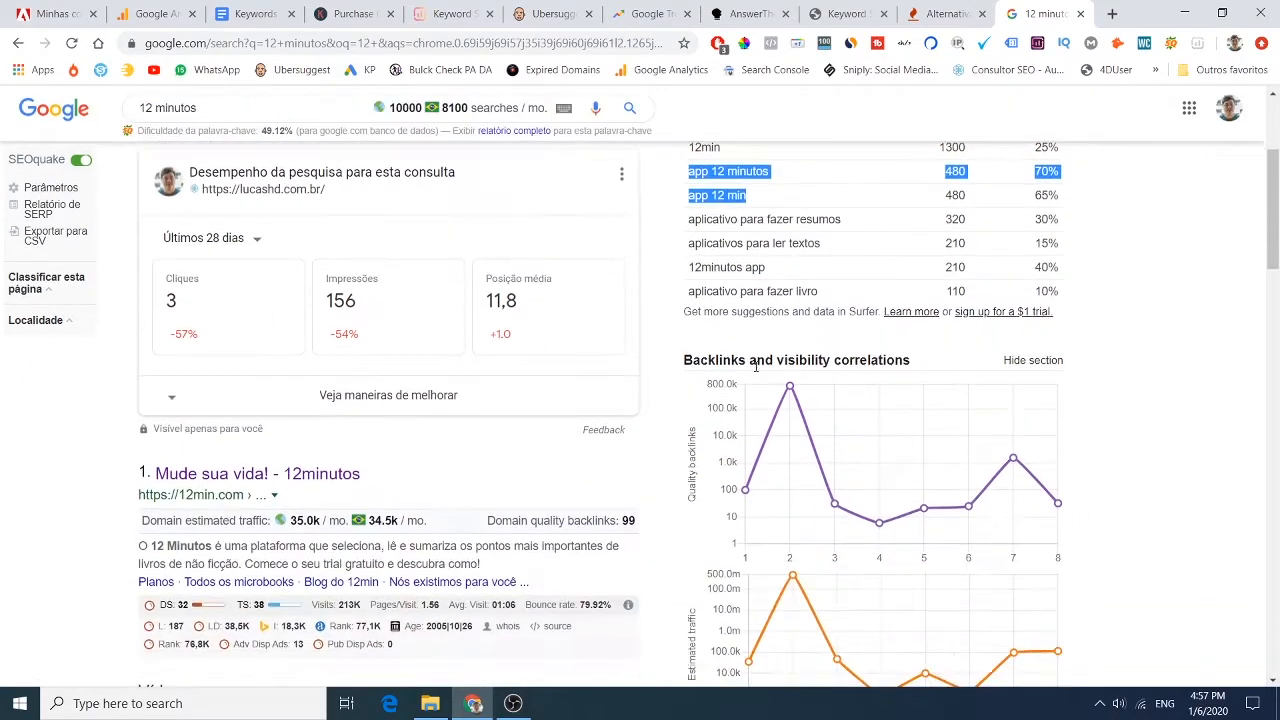
{"action": "scroll", "coordinate": [790, 340], "scroll_direction": "down", "scroll_amount": 1}
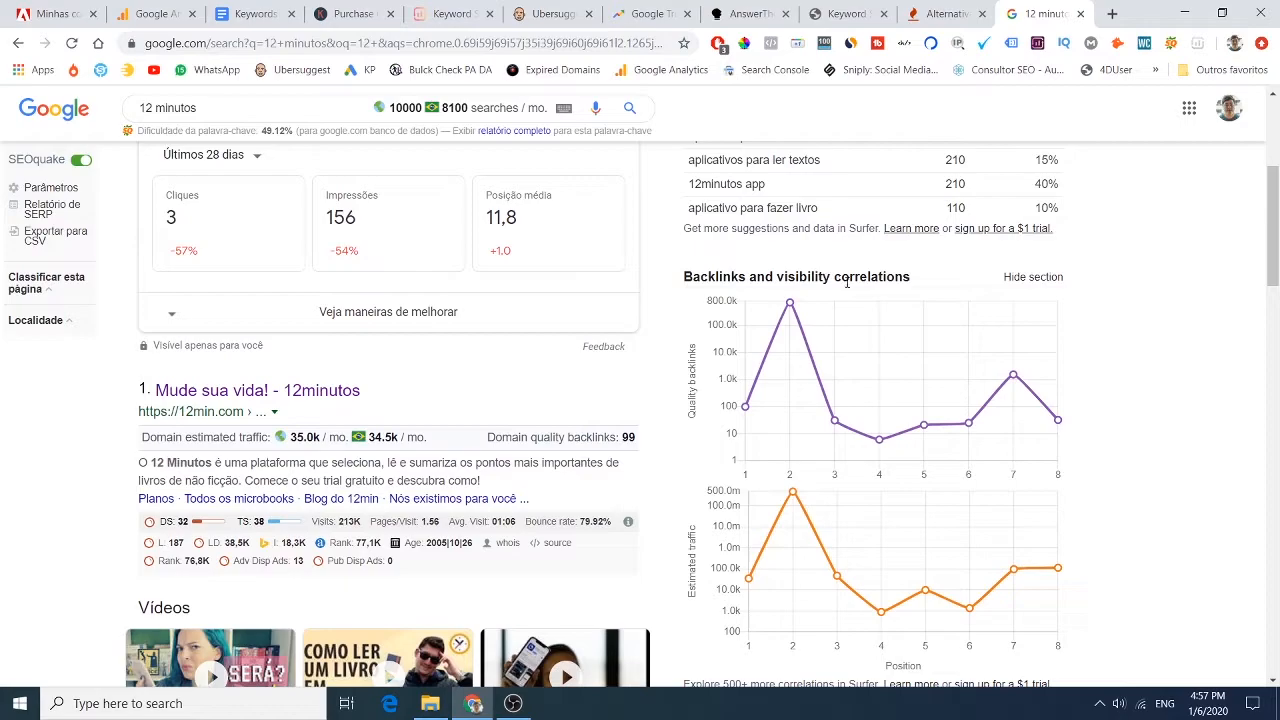
{"action": "scroll", "coordinate": [848, 283], "scroll_direction": "down", "scroll_amount": 1}
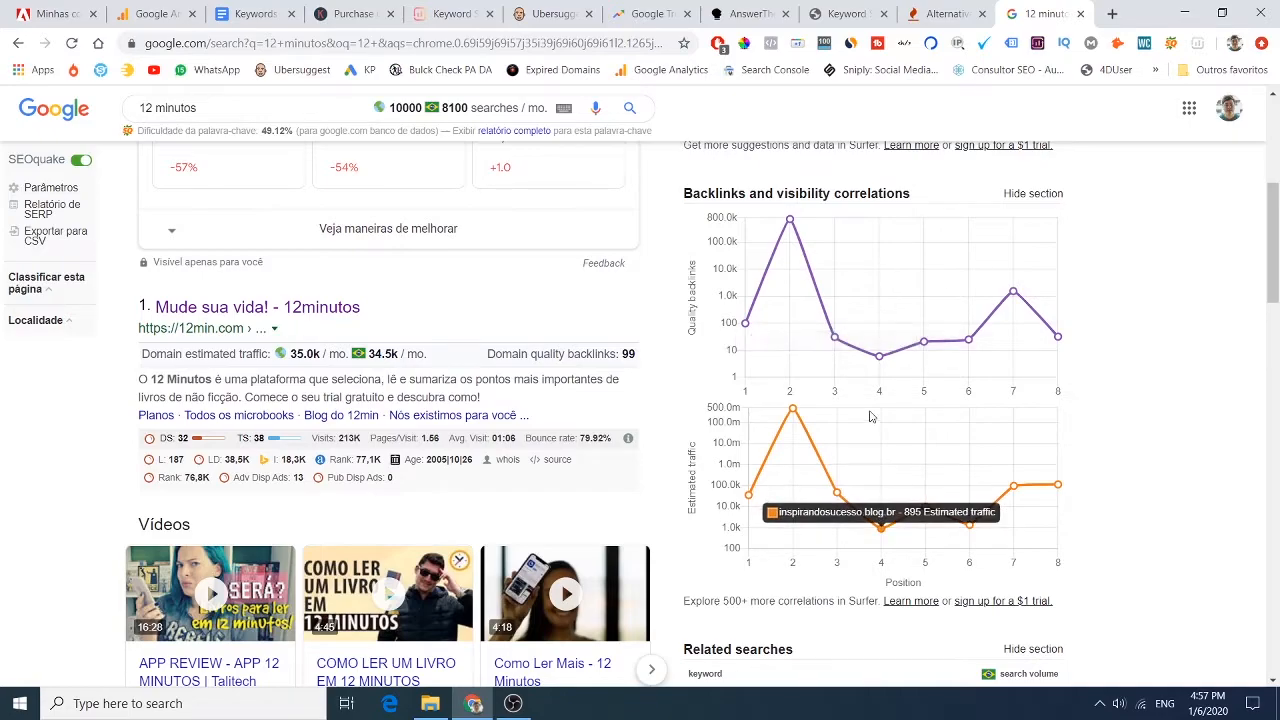
{"action": "scroll", "coordinate": [1145, 333], "scroll_direction": "down", "scroll_amount": 1}
Compare Surfer's related searches and their volumes with Google's own related searches at the end of the results.
{"action": "scroll", "coordinate": [1145, 333], "scroll_direction": "down", "scroll_amount": 3}
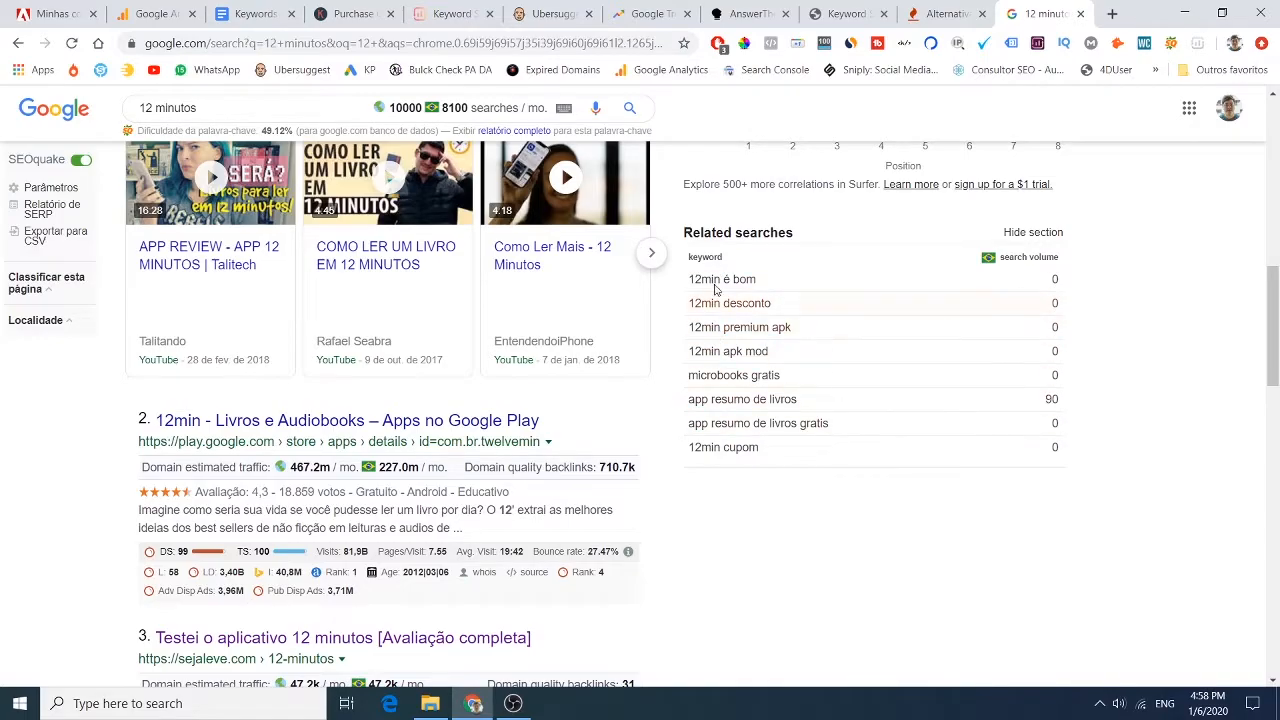
{"action": "scroll", "coordinate": [797, 326], "scroll_direction": "down", "scroll_amount": 15}
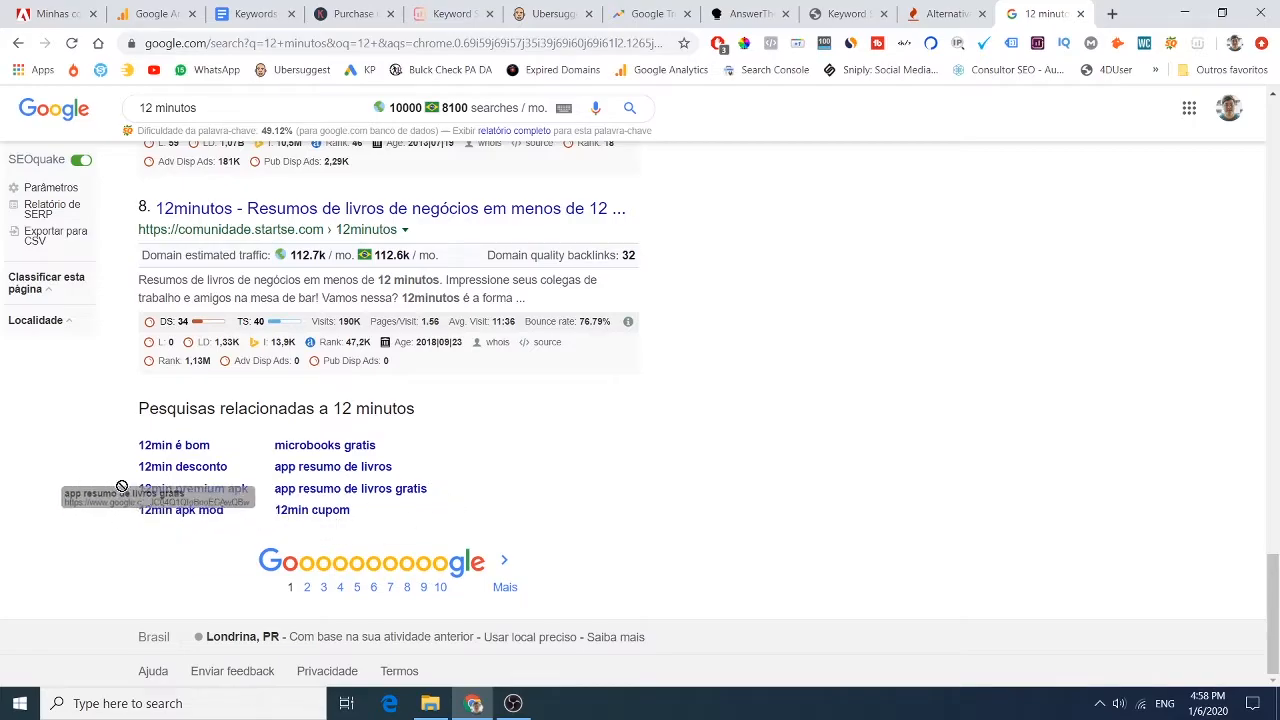
{"action": "scroll", "coordinate": [850, 468], "scroll_direction": "up", "scroll_amount": 4}
{"action": "scroll", "coordinate": [855, 468], "scroll_direction": "up", "scroll_amount": 10}
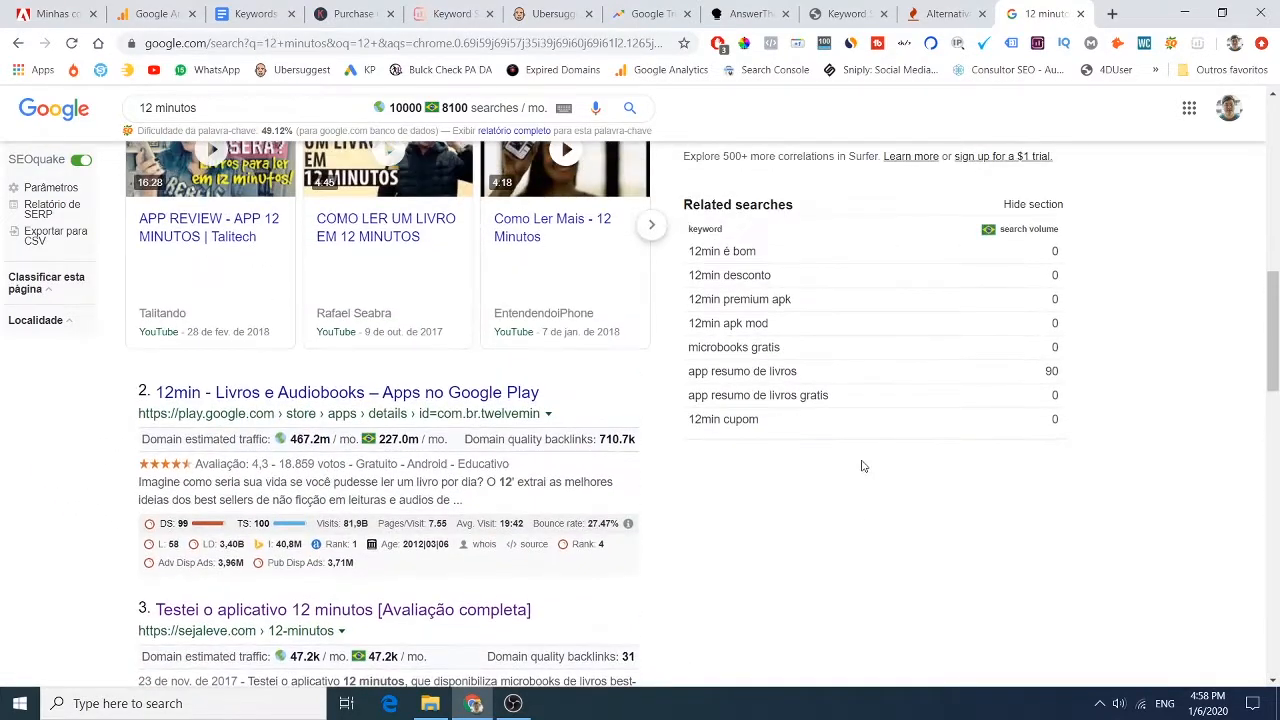
{"action": "double_click", "coordinate": [1055, 275]}
{"action": "left_click", "coordinate": [1123, 427]}
{"action": "scroll", "coordinate": [1058, 318], "scroll_direction": "up", "scroll_amount": 10}
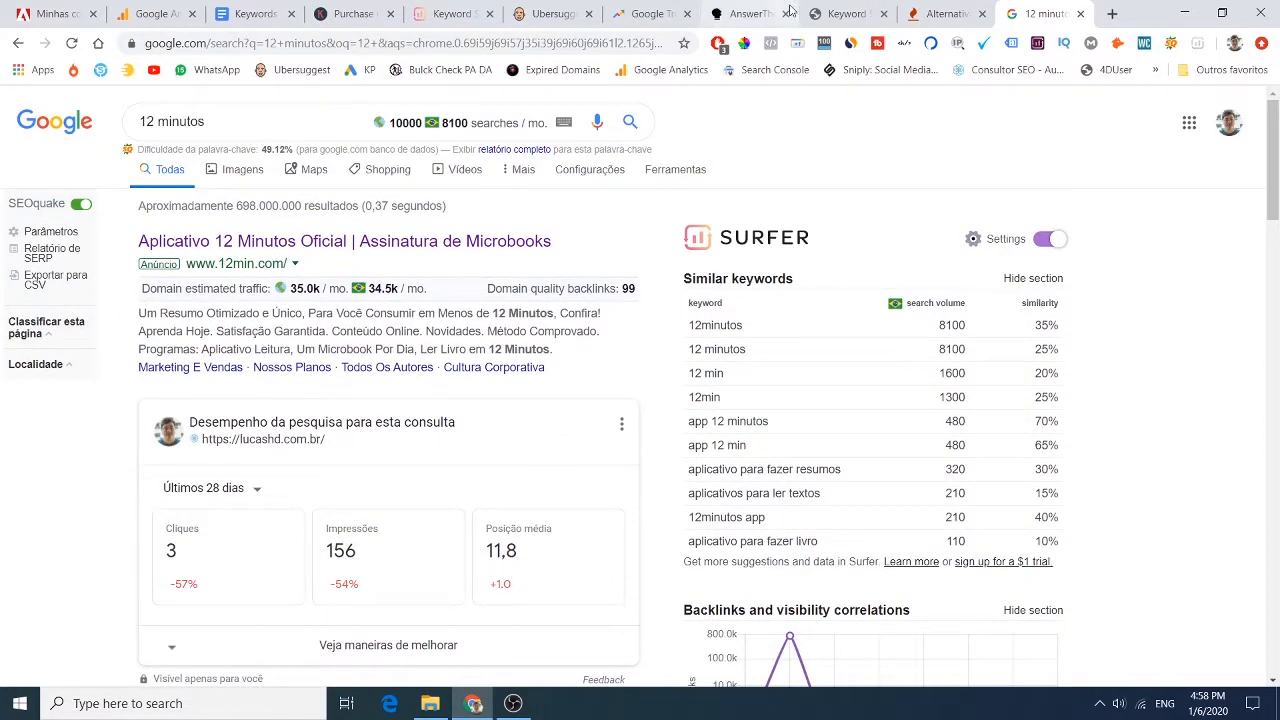
Close the "12 minutos" search results and return to the alternatives document, placing the cursor at the end of the Ubersuggest link.
{"action": "left_click", "coordinate": [1081, 14]}
{"action": "left_click", "coordinate": [368, 16]}
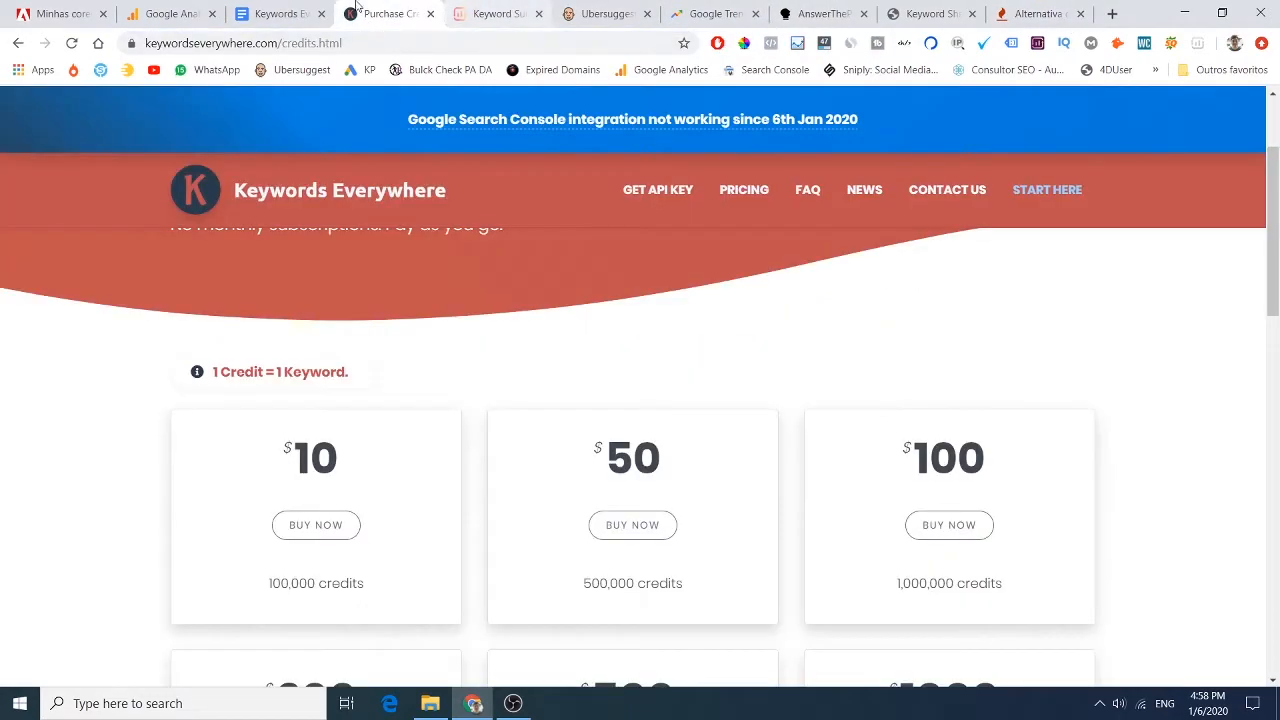
{"action": "left_click", "coordinate": [297, 8]}
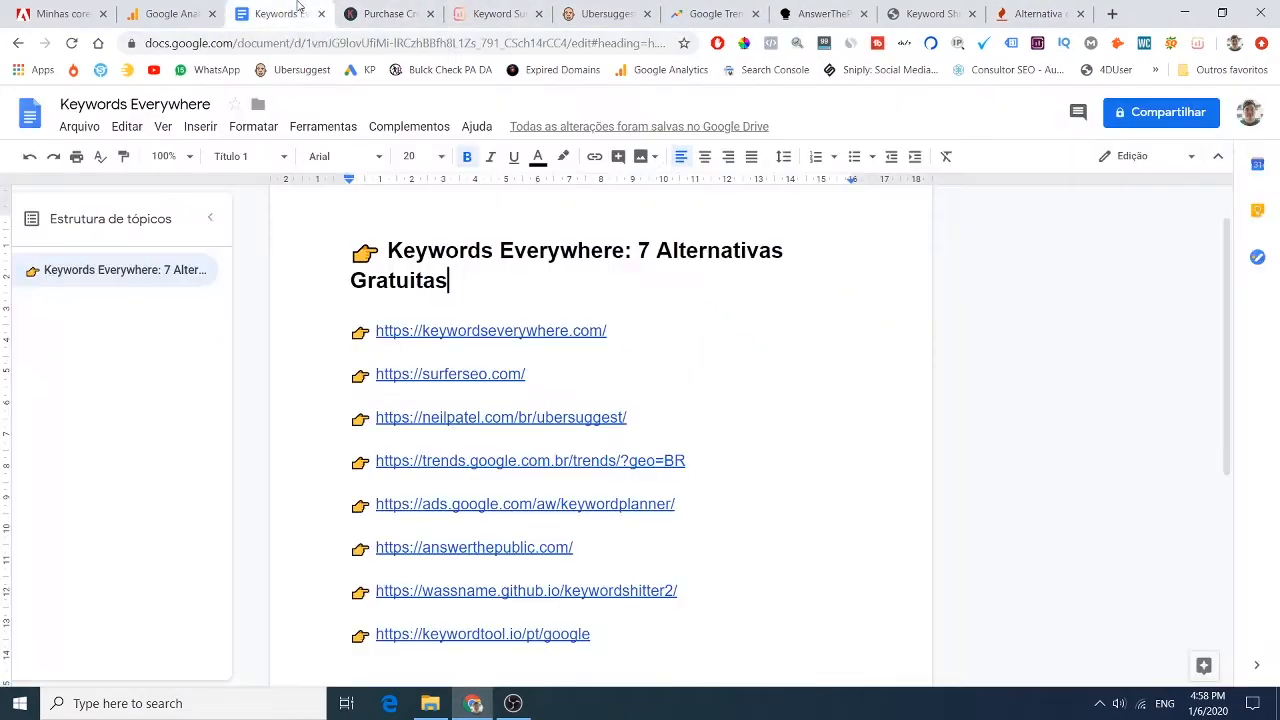
{"action": "double_click", "coordinate": [615, 416]}
{"action": "left_click", "coordinate": [626, 417]}
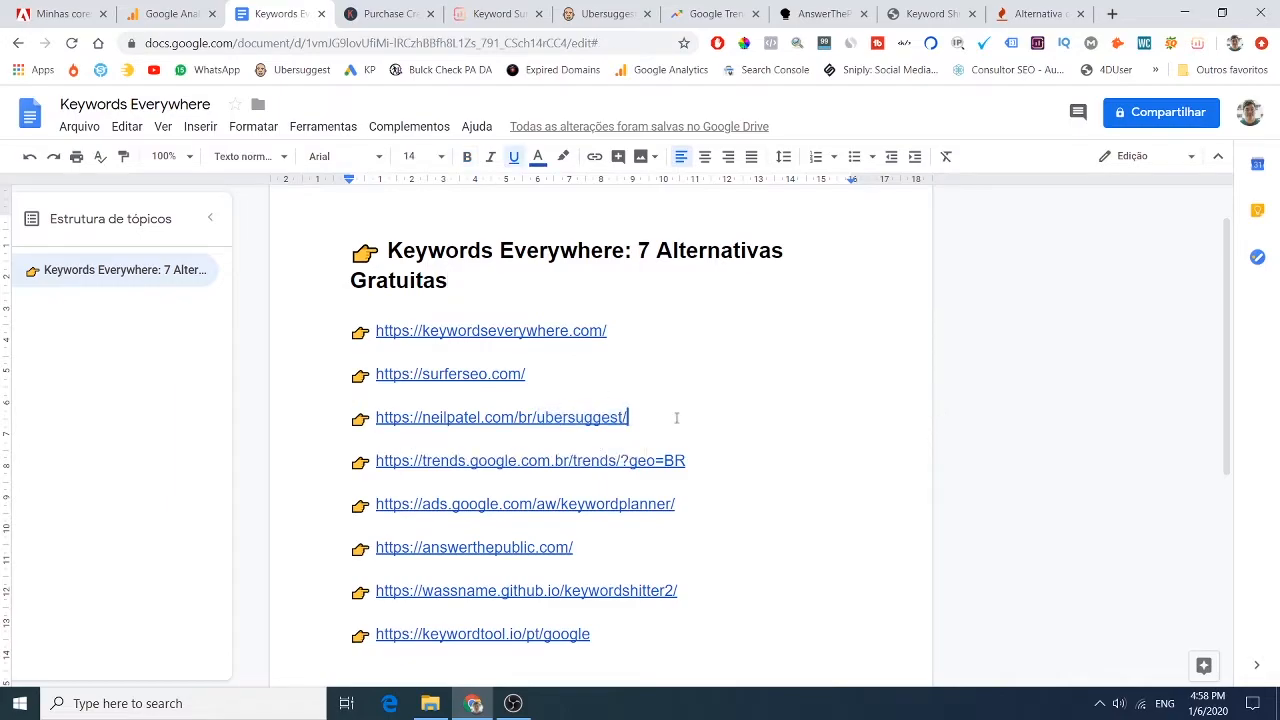
Switch to the Ubersuggest page and search for the keyword "12 minutos" in Português / Brasil.
{"action": "left_click", "coordinate": [608, 13]}
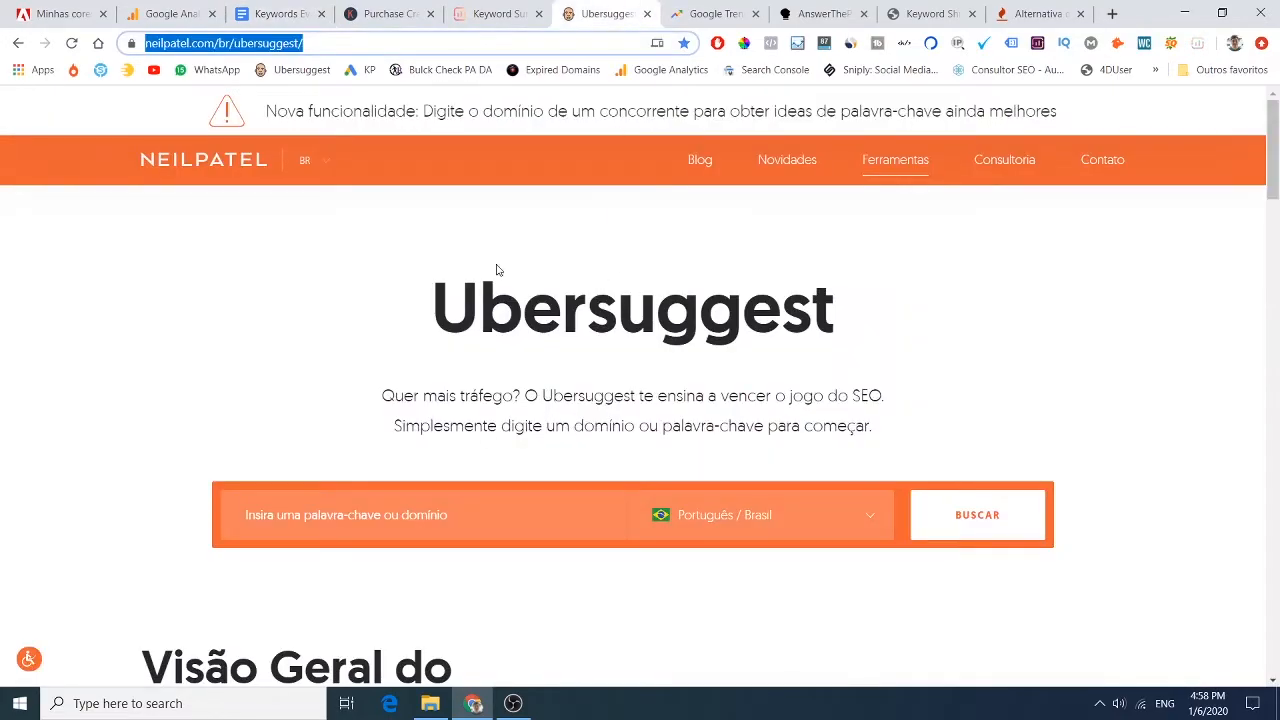
{"action": "double_click", "coordinate": [607, 310]}
{"action": "left_click", "coordinate": [712, 425]}
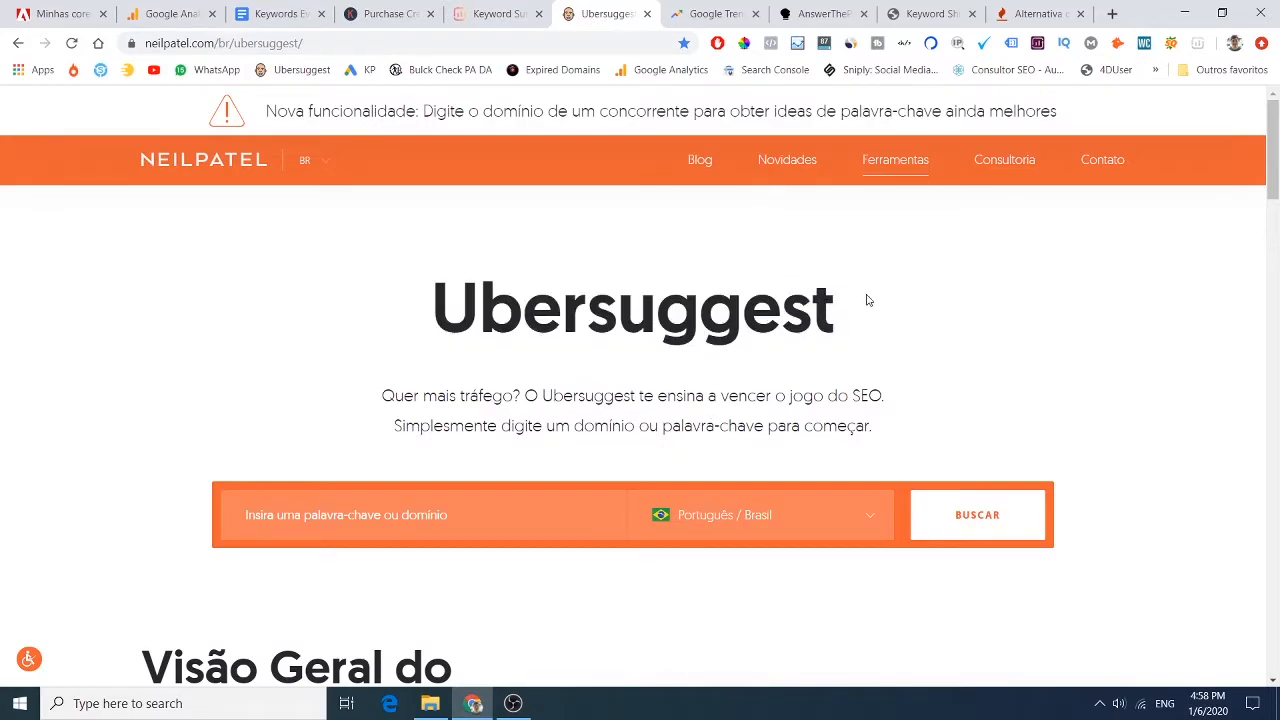
{"action": "left_click_drag", "start_coordinate": [868, 300], "coordinate": [428, 312]}
{"action": "left_click", "coordinate": [400, 343]}
{"action": "scroll", "coordinate": [554, 402], "scroll_direction": "down", "scroll_amount": 1}
{"action": "left_click", "coordinate": [453, 417]}
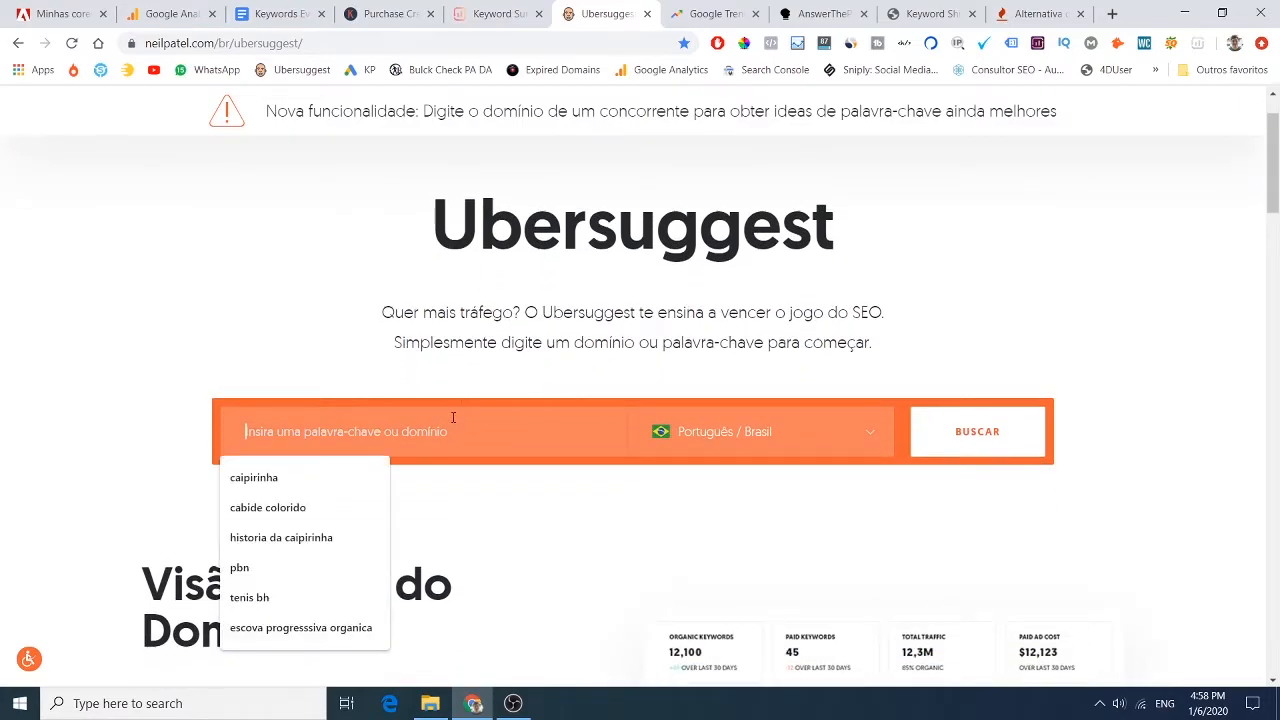
{"action": "type", "text": "12"}
{"action": "key", "text": "Down"}
{"action": "key", "text": "Return"}
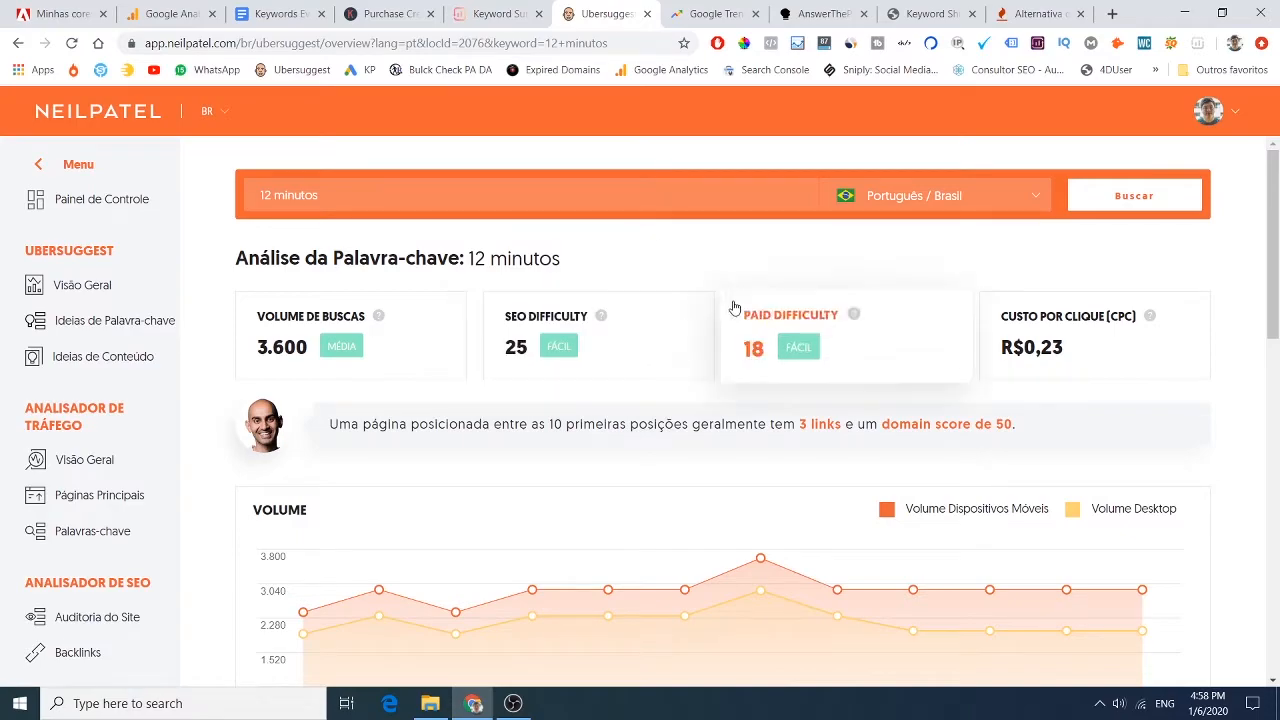
Review the "12 minutos" overview metrics: search volume, SEO difficulty, paid difficulty and cost per click.
{"action": "mouse_move", "coordinate": [603, 316]}
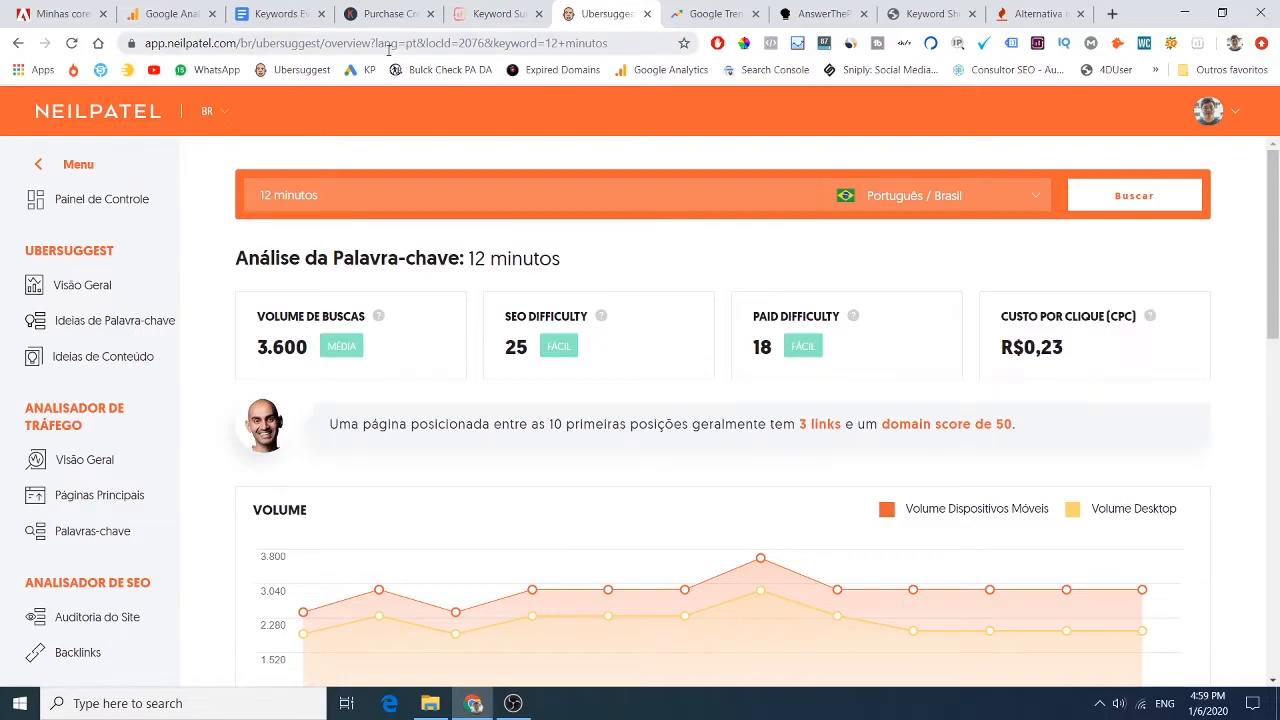
{"action": "scroll", "coordinate": [620, 226], "scroll_direction": "down", "scroll_amount": 1}
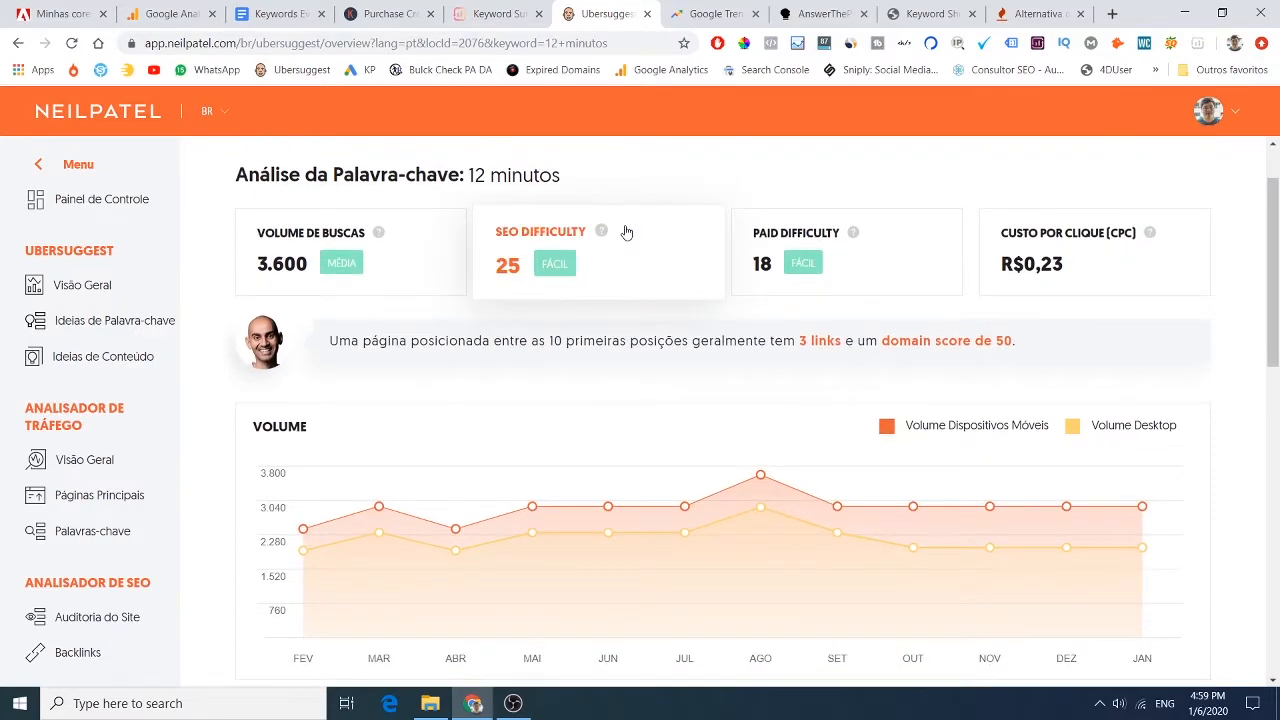
{"action": "scroll", "coordinate": [643, 462], "scroll_direction": "down", "scroll_amount": 1}
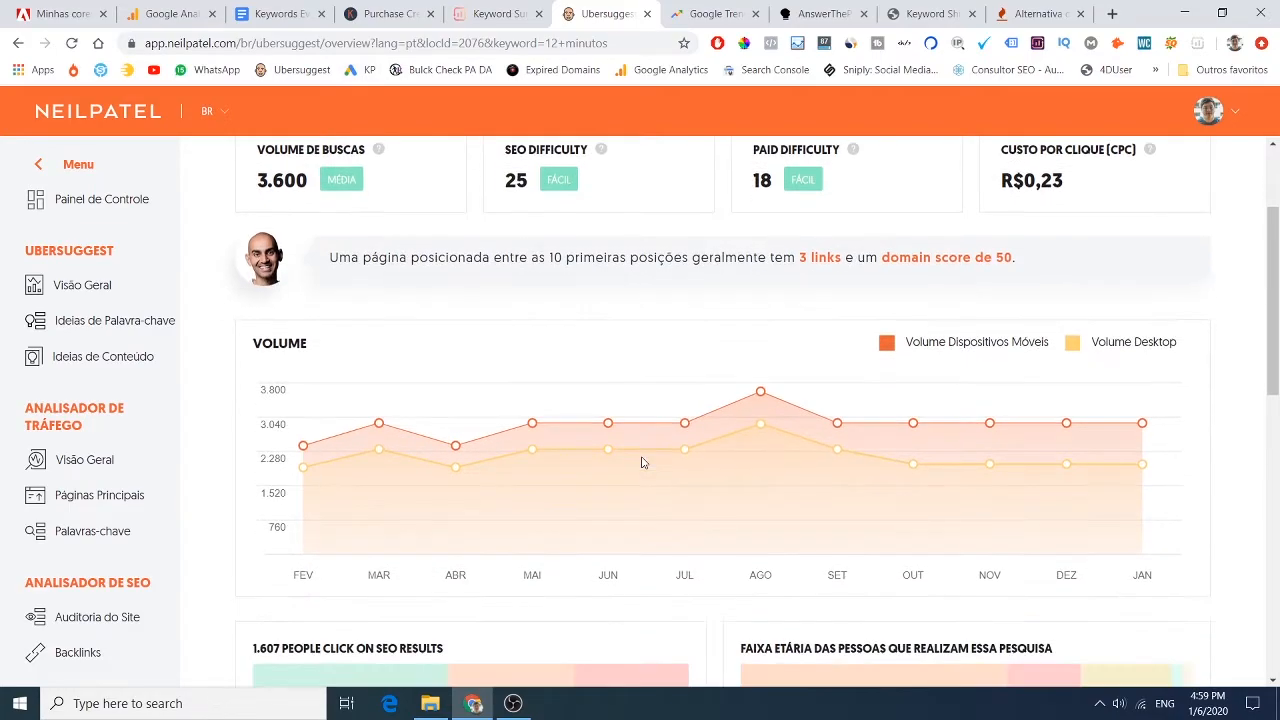
{"action": "scroll", "coordinate": [500, 349], "scroll_direction": "down", "scroll_amount": 4}
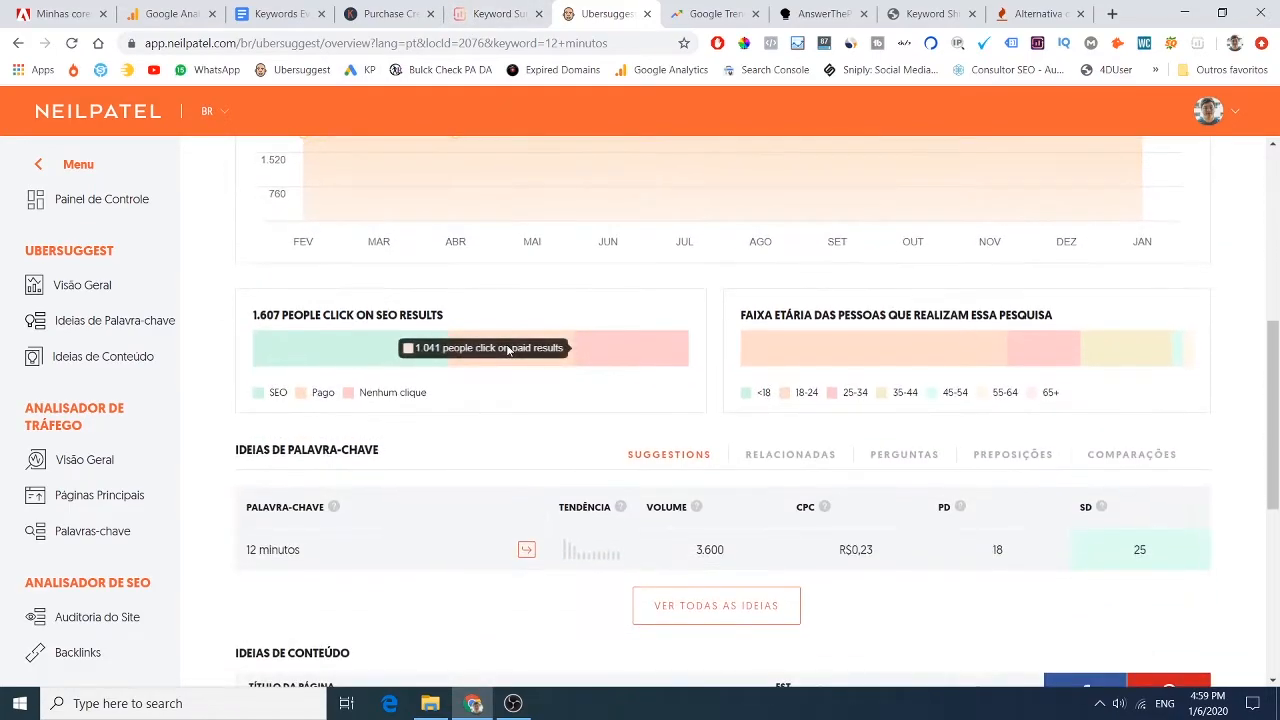
{"action": "scroll", "coordinate": [600, 423], "scroll_direction": "up", "scroll_amount": 5}
{"action": "scroll", "coordinate": [587, 438], "scroll_direction": "down", "scroll_amount": 3}
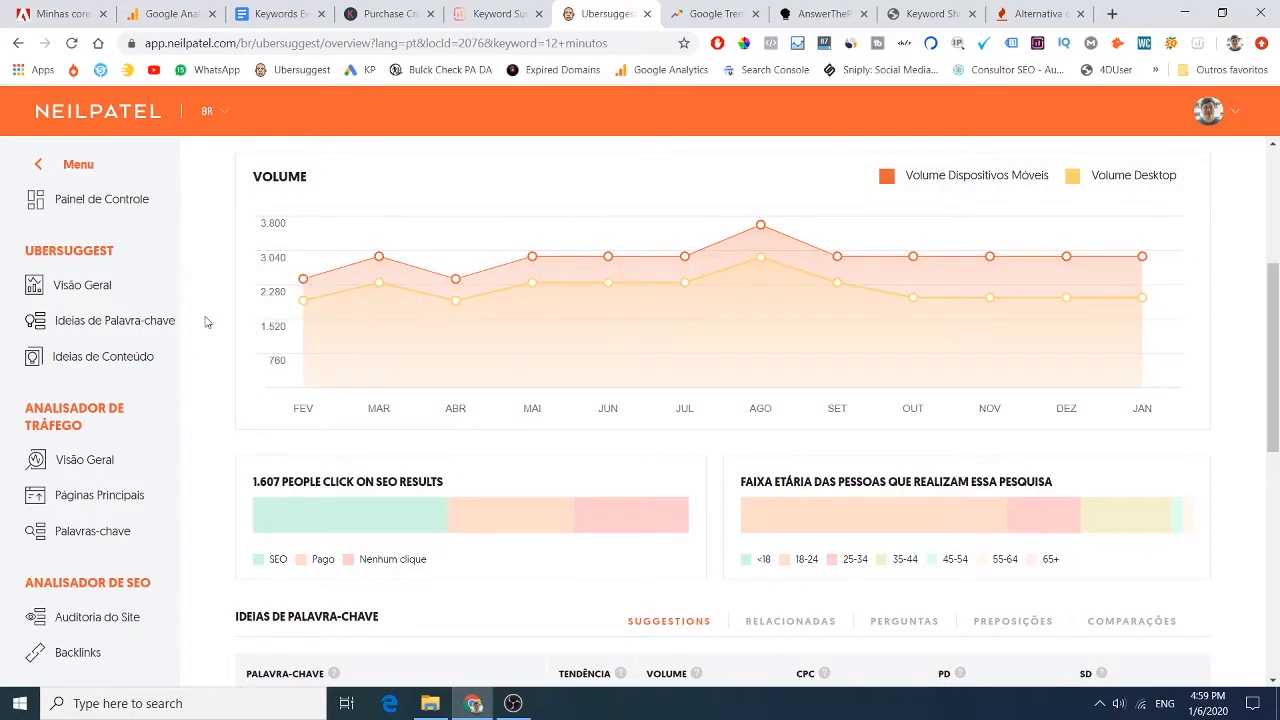
Highlight the mobile and desktop legends of the volume chart and inspect the distribution of SEO, paid and no-click searches.
{"action": "triple_click", "coordinate": [948, 174]}
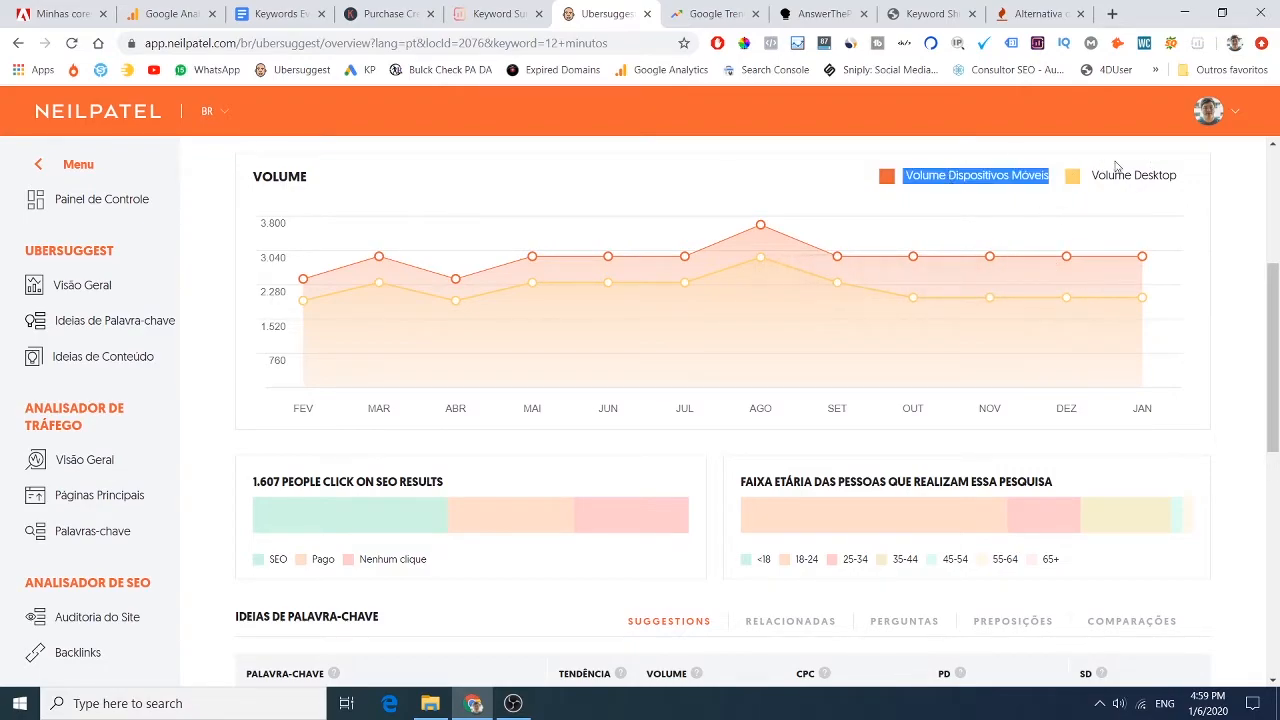
{"action": "triple_click", "coordinate": [1150, 175]}
{"action": "scroll", "coordinate": [1076, 348], "scroll_direction": "down", "scroll_amount": 1}
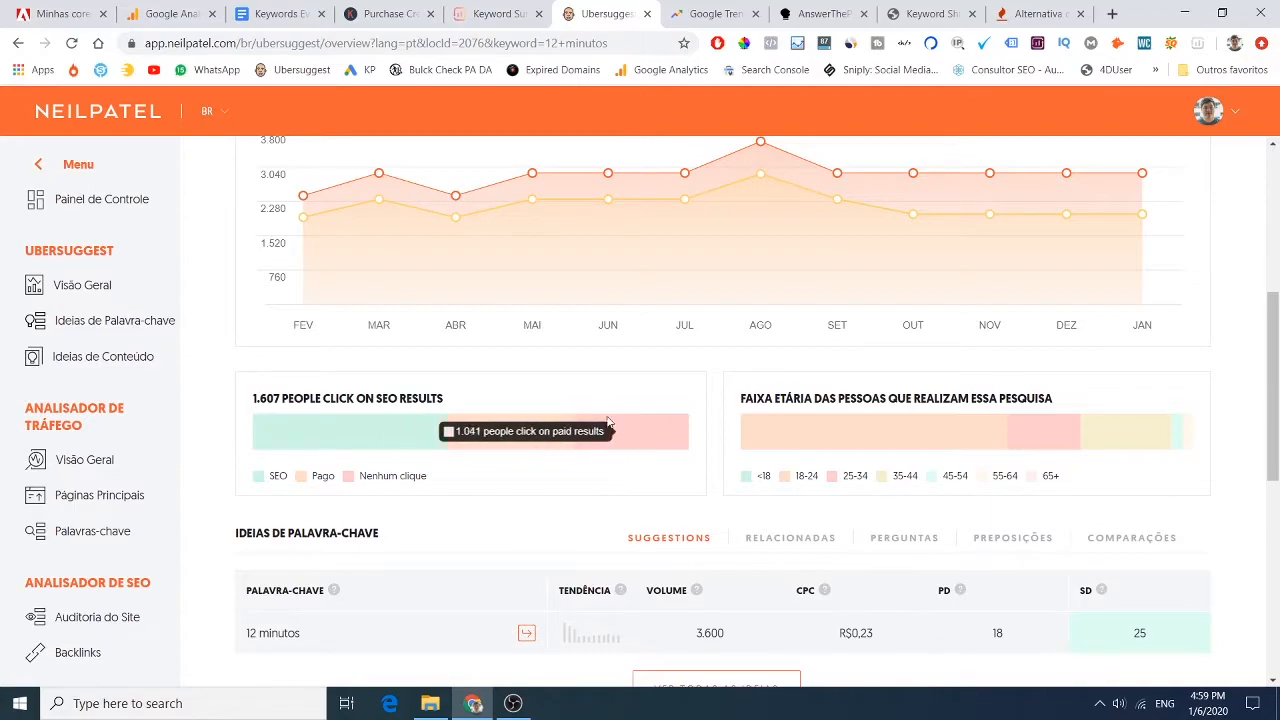
{"action": "scroll", "coordinate": [637, 409], "scroll_direction": "down", "scroll_amount": 1}
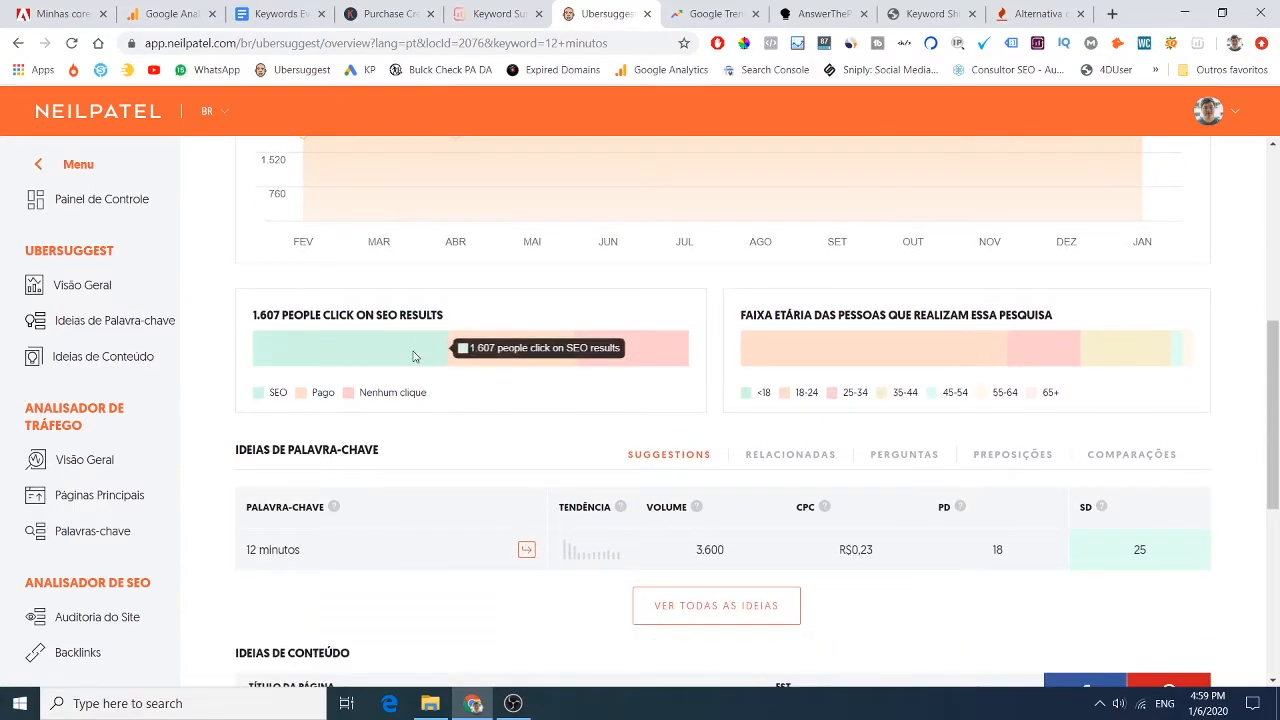
{"action": "scroll", "coordinate": [414, 357], "scroll_direction": "up", "scroll_amount": 5}
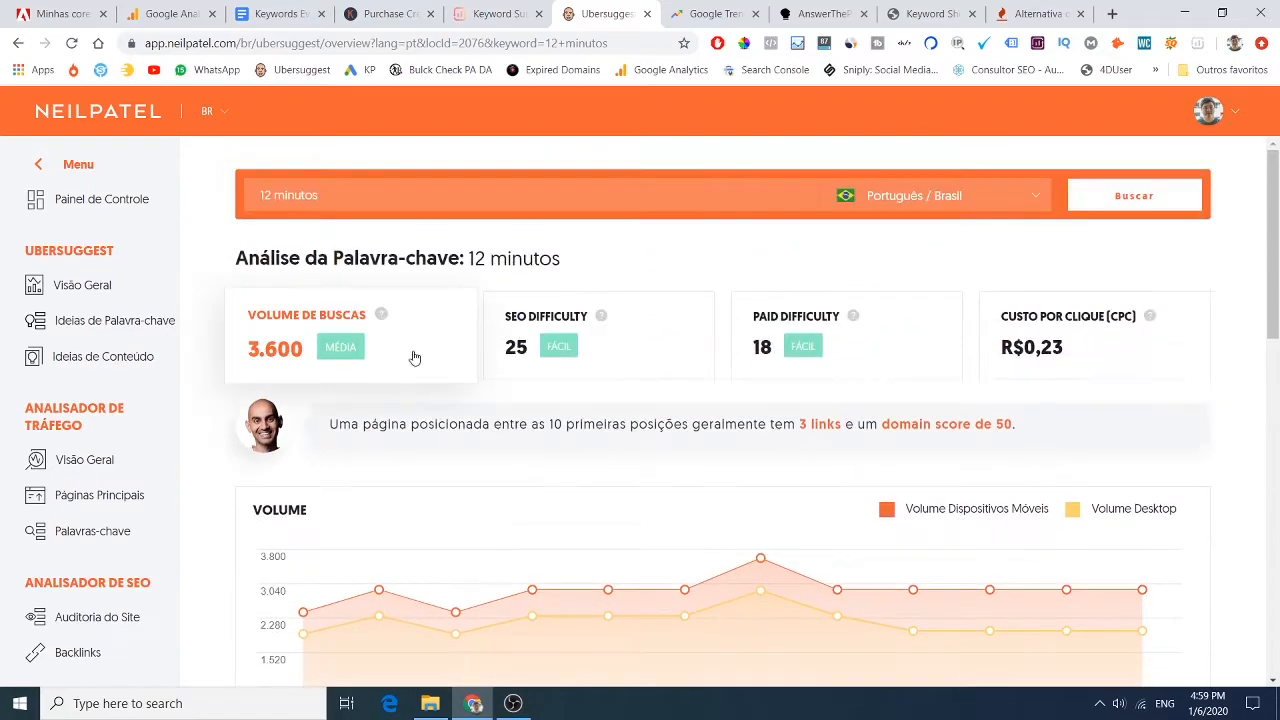
Look through the keyword ideas and content ideas tables for "12 minutos".
{"action": "scroll", "coordinate": [414, 357], "scroll_direction": "down", "scroll_amount": 3}
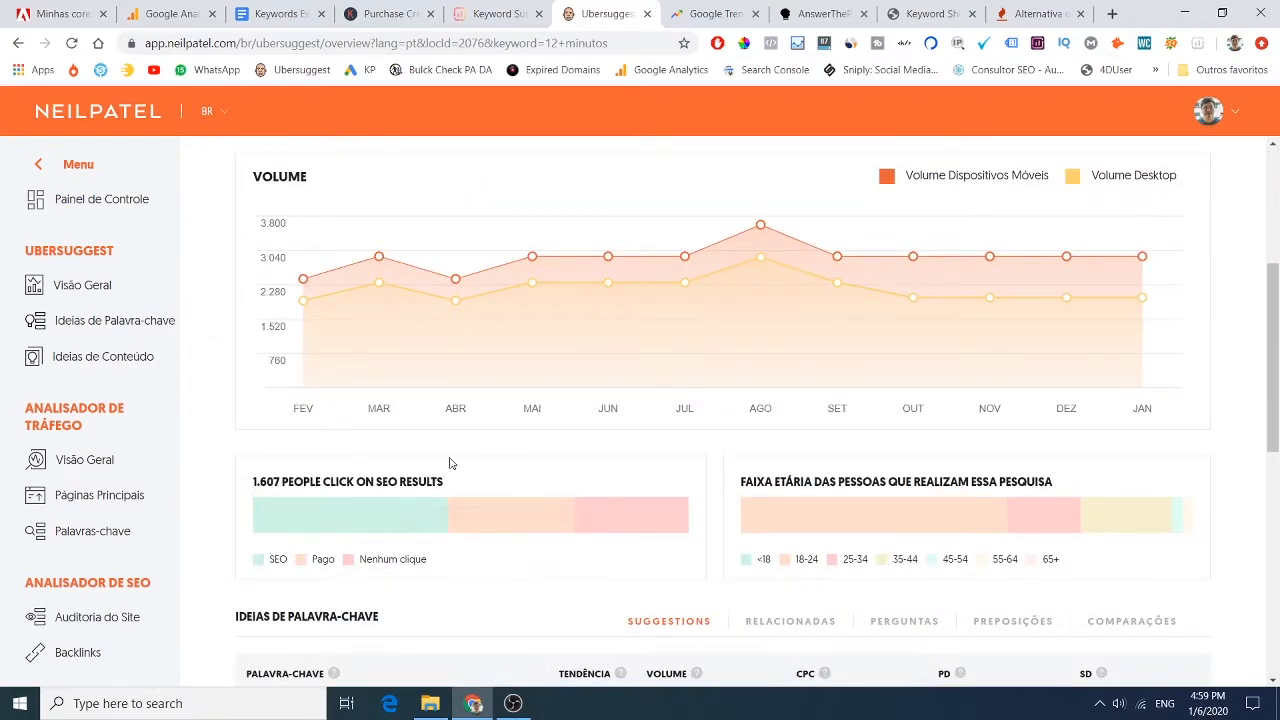
{"action": "scroll", "coordinate": [487, 336], "scroll_direction": "down", "scroll_amount": 3}
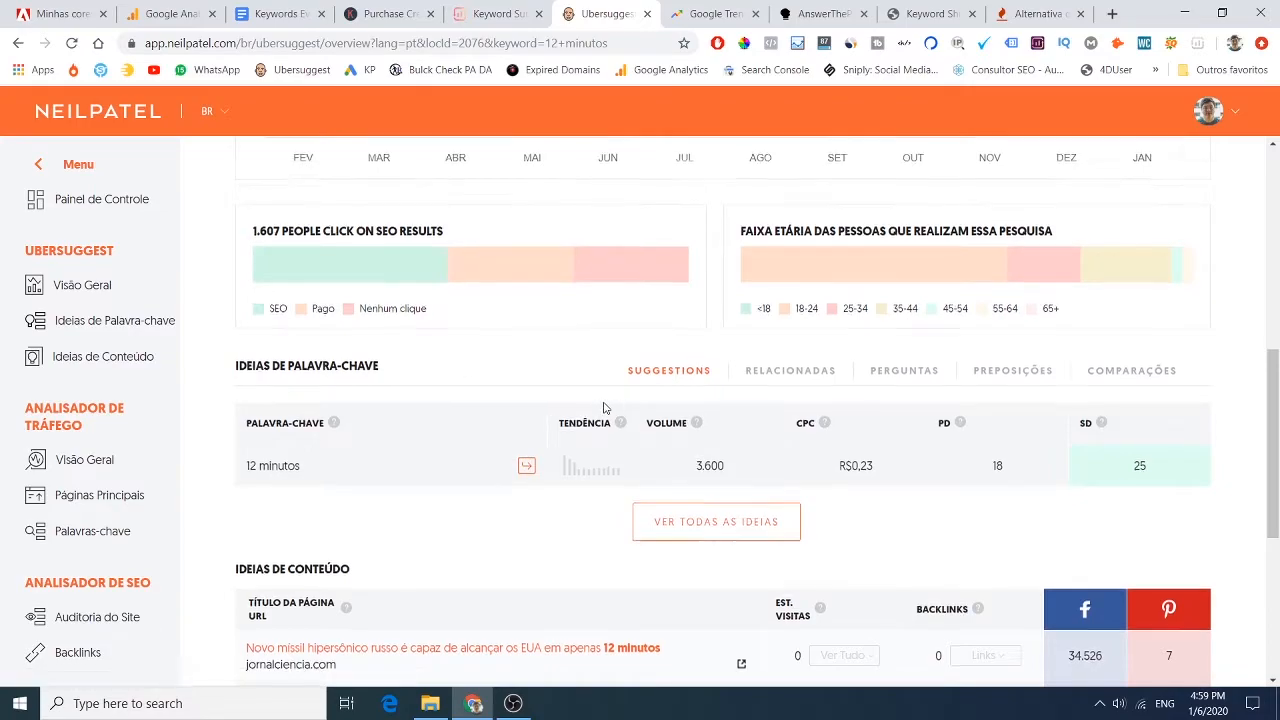
{"action": "scroll", "coordinate": [600, 416], "scroll_direction": "down", "scroll_amount": 3}
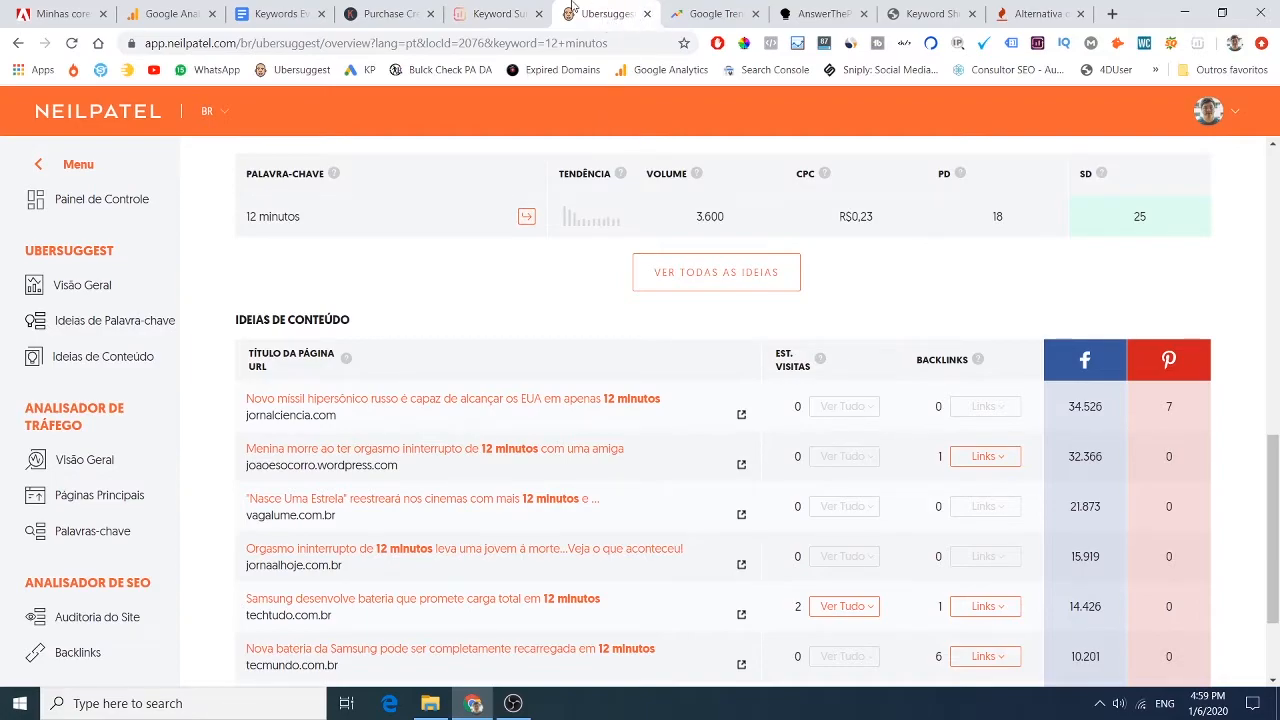
Highlight the Google Trends link in the alternatives document, and go to the Google Trends page's search box.
{"action": "left_click", "coordinate": [280, 14]}
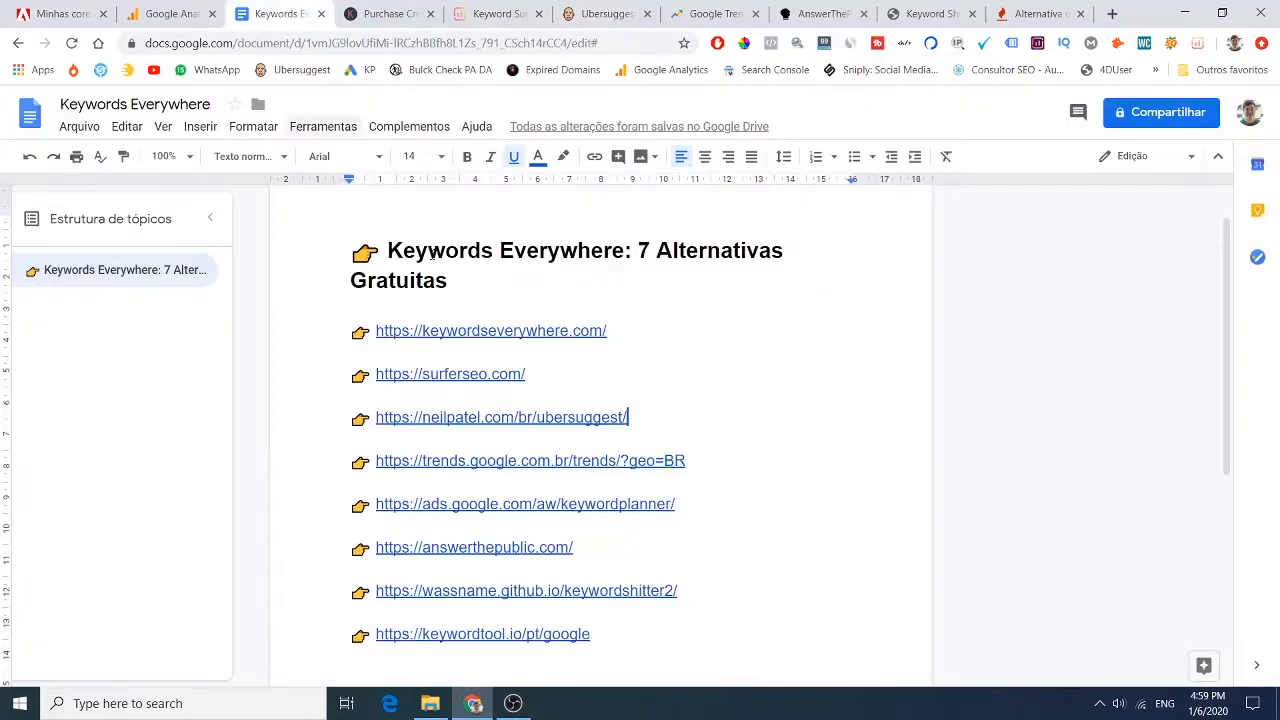
{"action": "triple_click", "coordinate": [537, 464]}
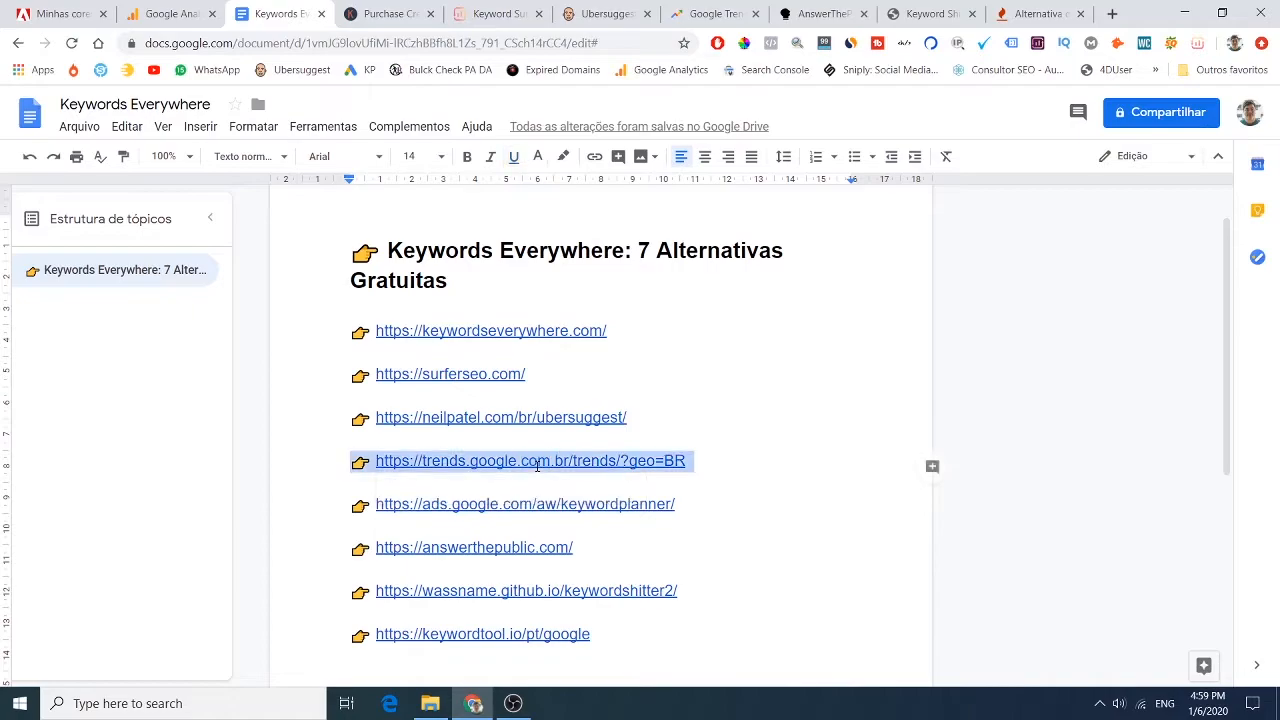
{"action": "left_click", "coordinate": [709, 12]}
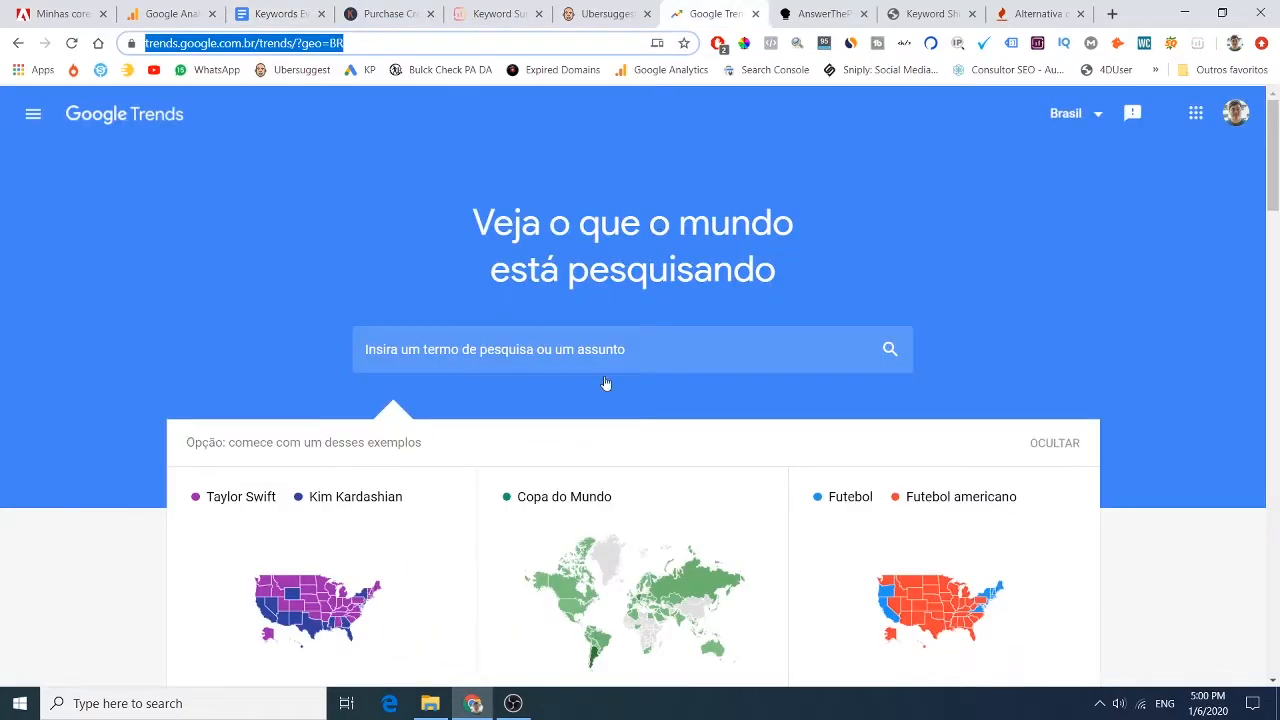
{"action": "left_click", "coordinate": [566, 353]}
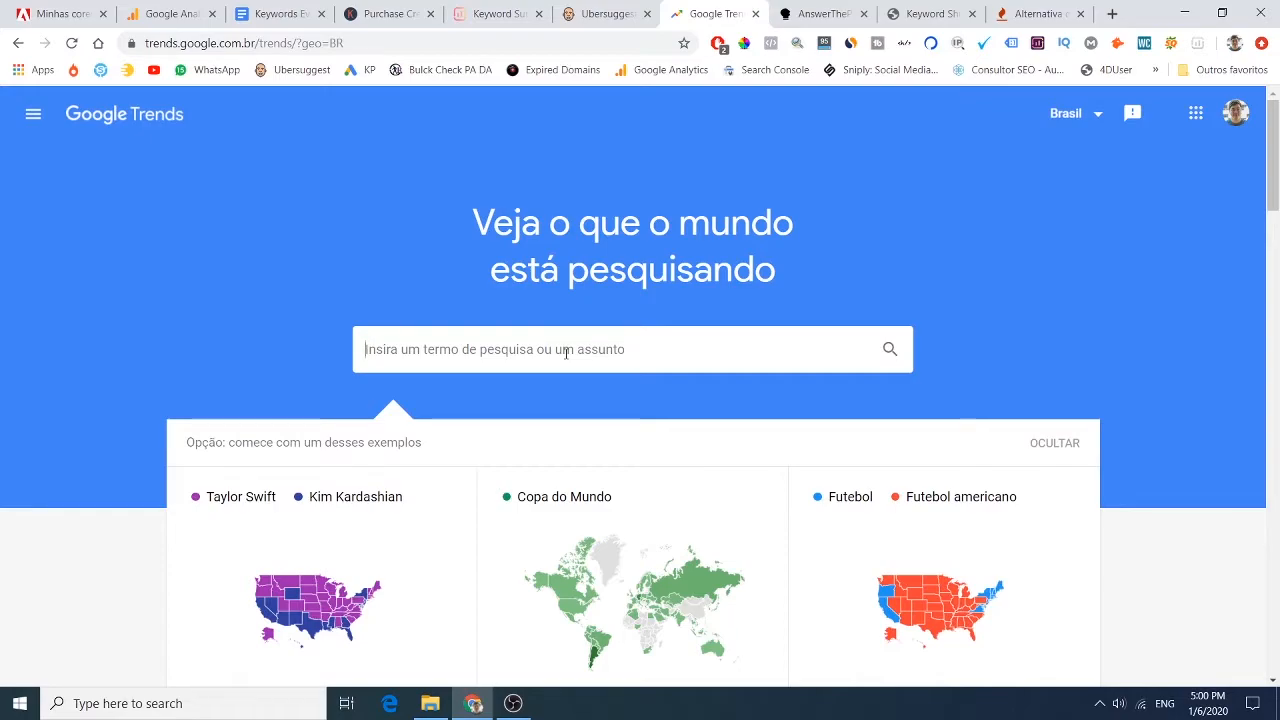
{"action": "type", "text": "12"}
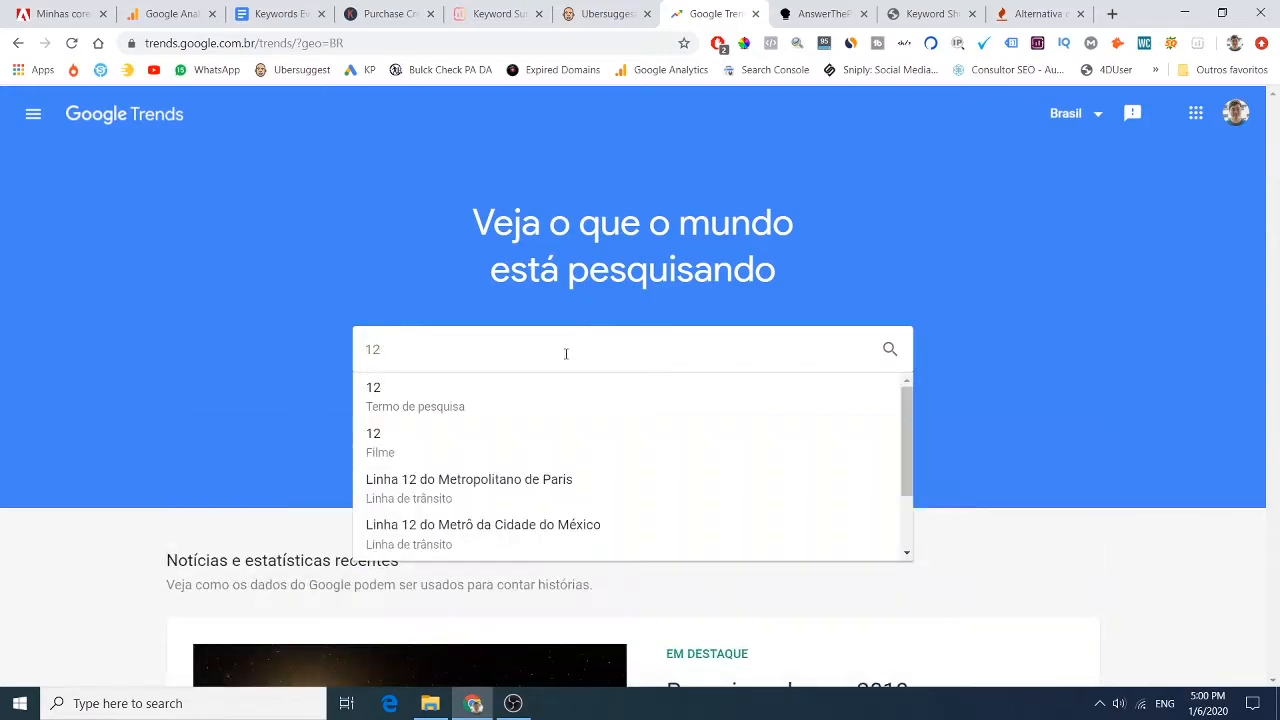
{"action": "key", "text": "BackSpace"}
{"action": "key", "text": "BackSpace"}
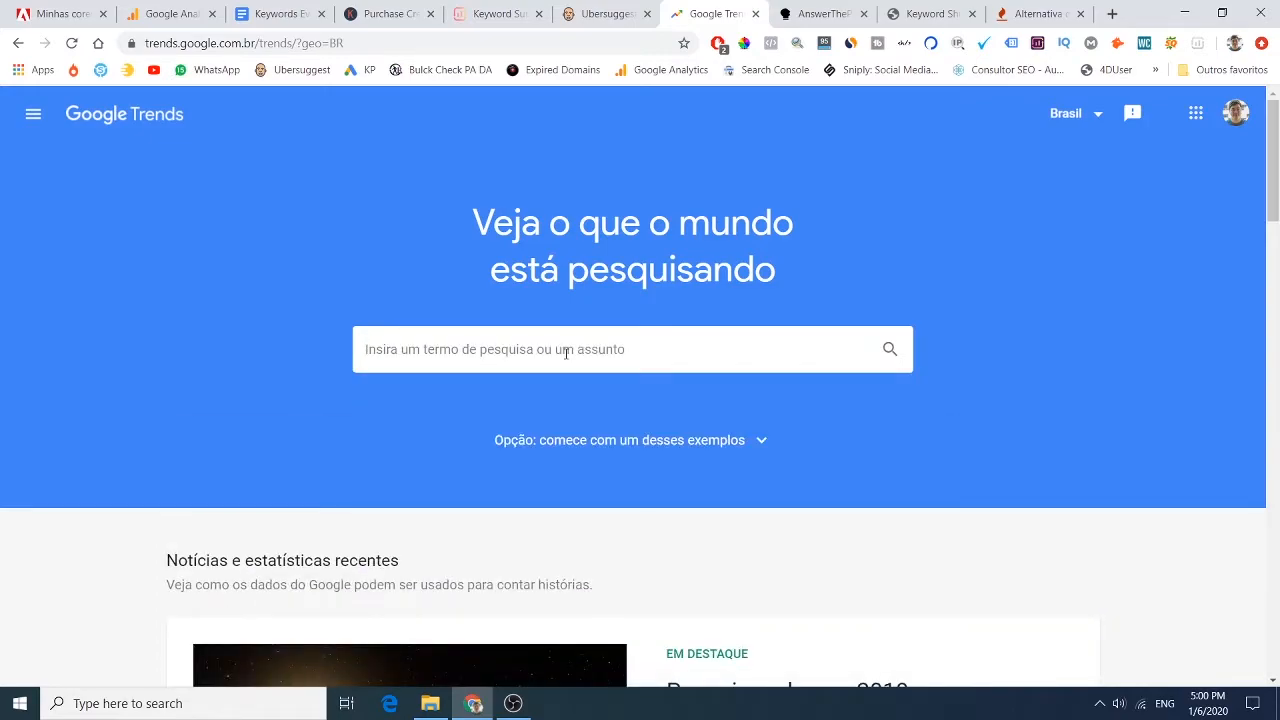
Search Google Trends for "ubersuggest" and review its interest over time, sub-regions, related topics and related queries.
{"action": "type", "text": "ubersuggest"}
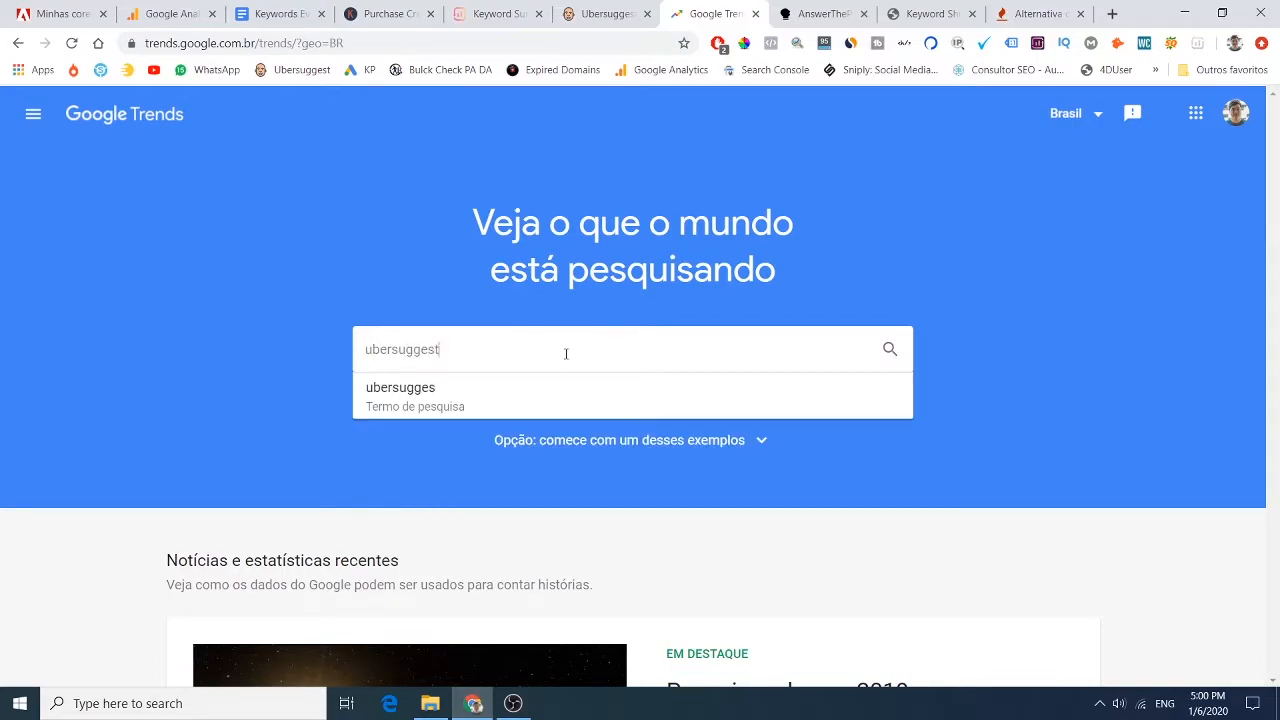
{"action": "key", "text": "Return"}
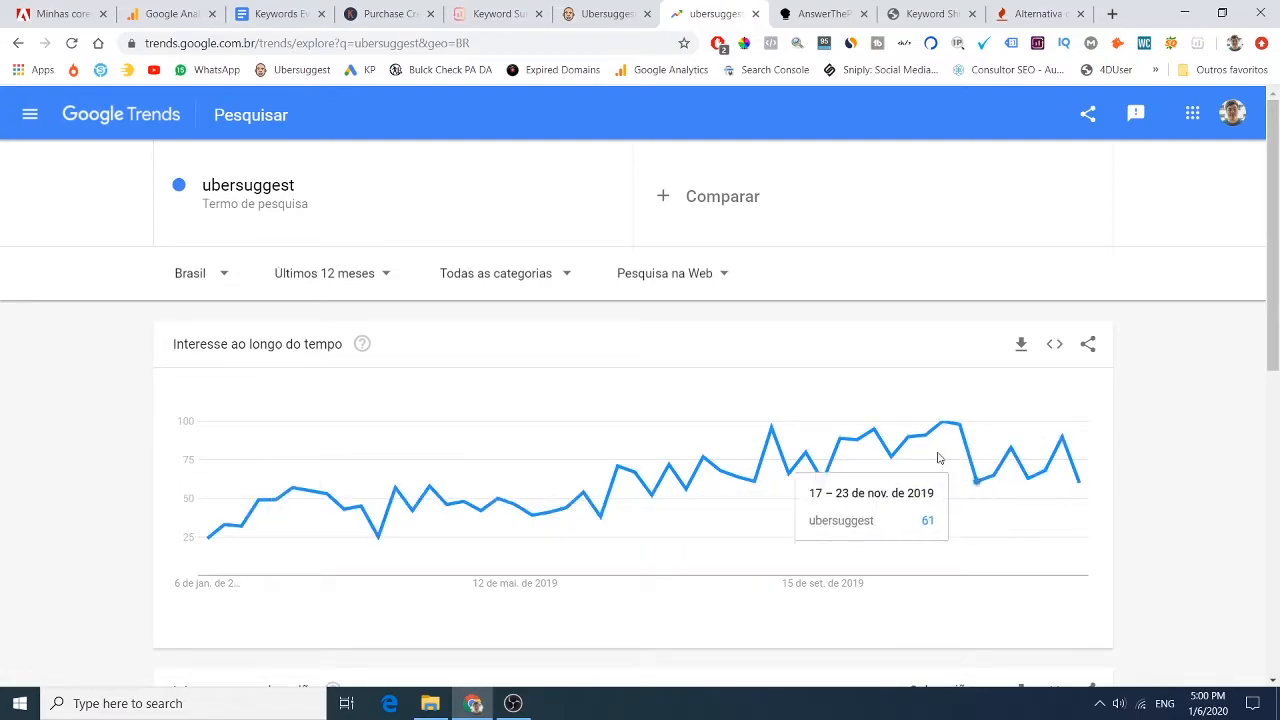
{"action": "scroll", "coordinate": [375, 440], "scroll_direction": "down", "scroll_amount": 2}
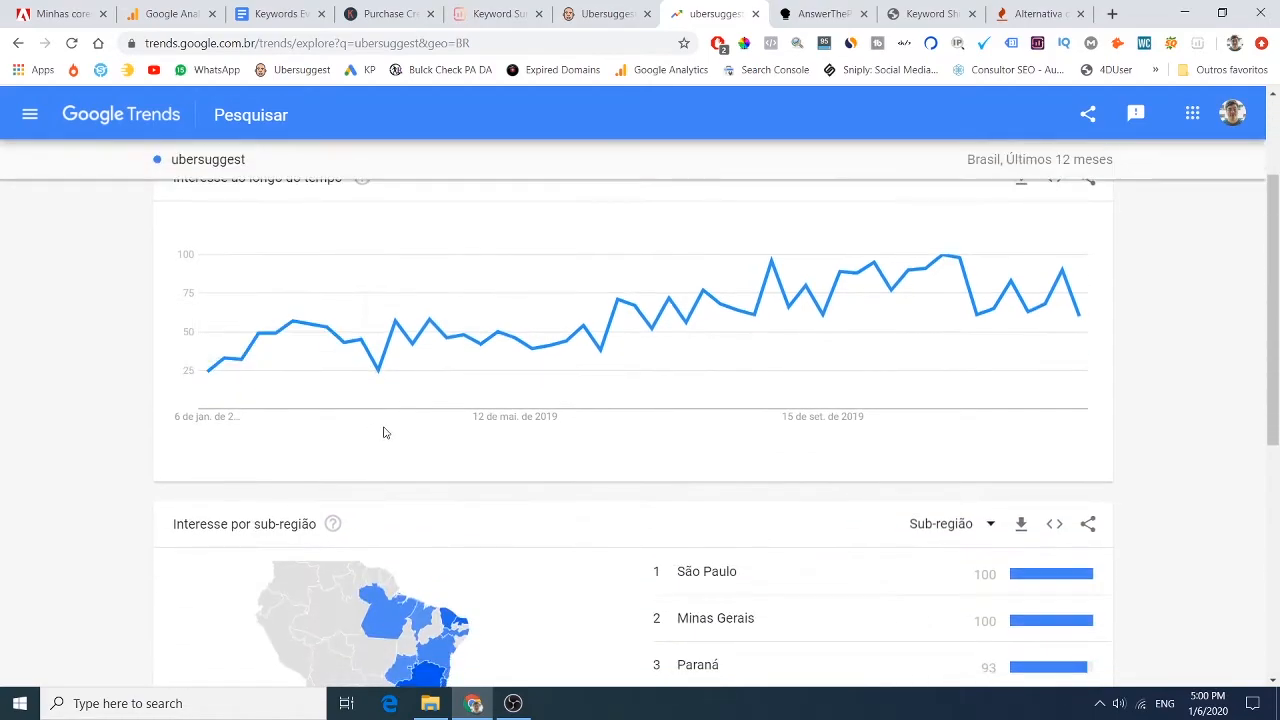
{"action": "scroll", "coordinate": [385, 425], "scroll_direction": "down", "scroll_amount": 4}
{"action": "scroll", "coordinate": [391, 413], "scroll_direction": "up", "scroll_amount": 1}
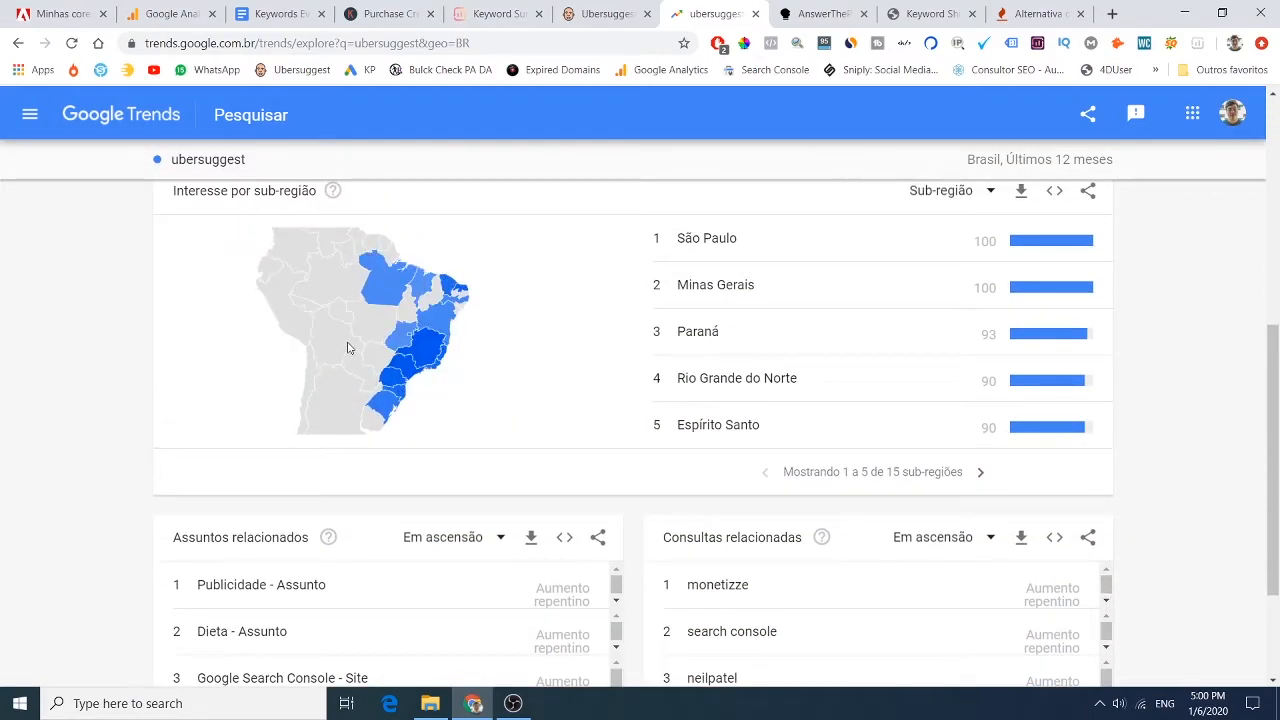
{"action": "scroll", "coordinate": [450, 360], "scroll_direction": "down", "scroll_amount": 2}
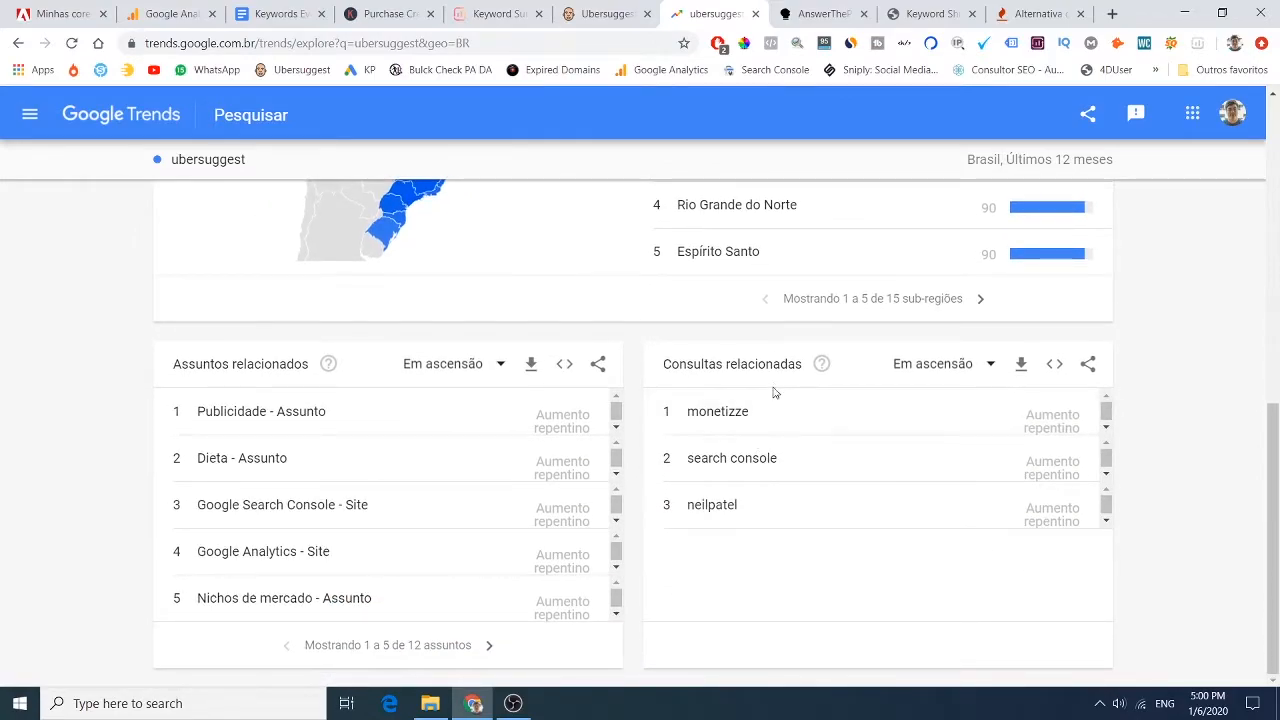
{"action": "scroll", "coordinate": [745, 510], "scroll_direction": "up", "scroll_amount": 7}
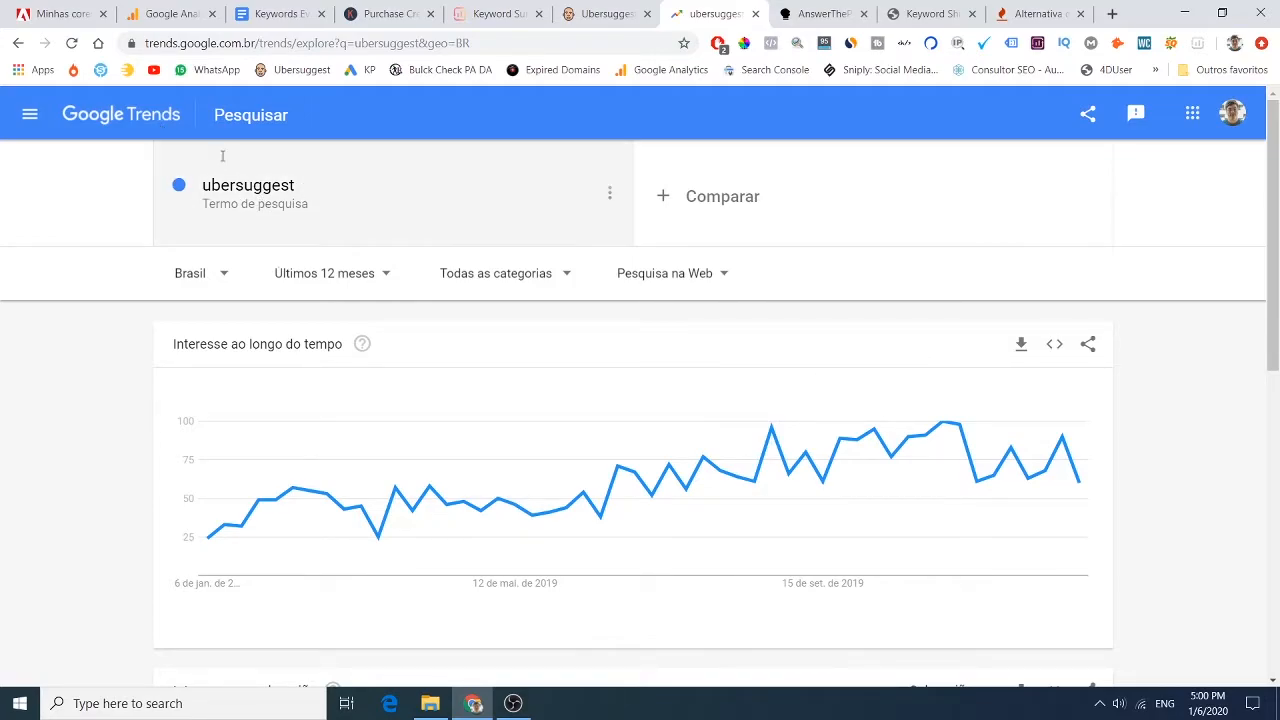
Add "semrush" as a comparison term alongside "ubersuggest".
{"action": "left_click", "coordinate": [773, 199]}
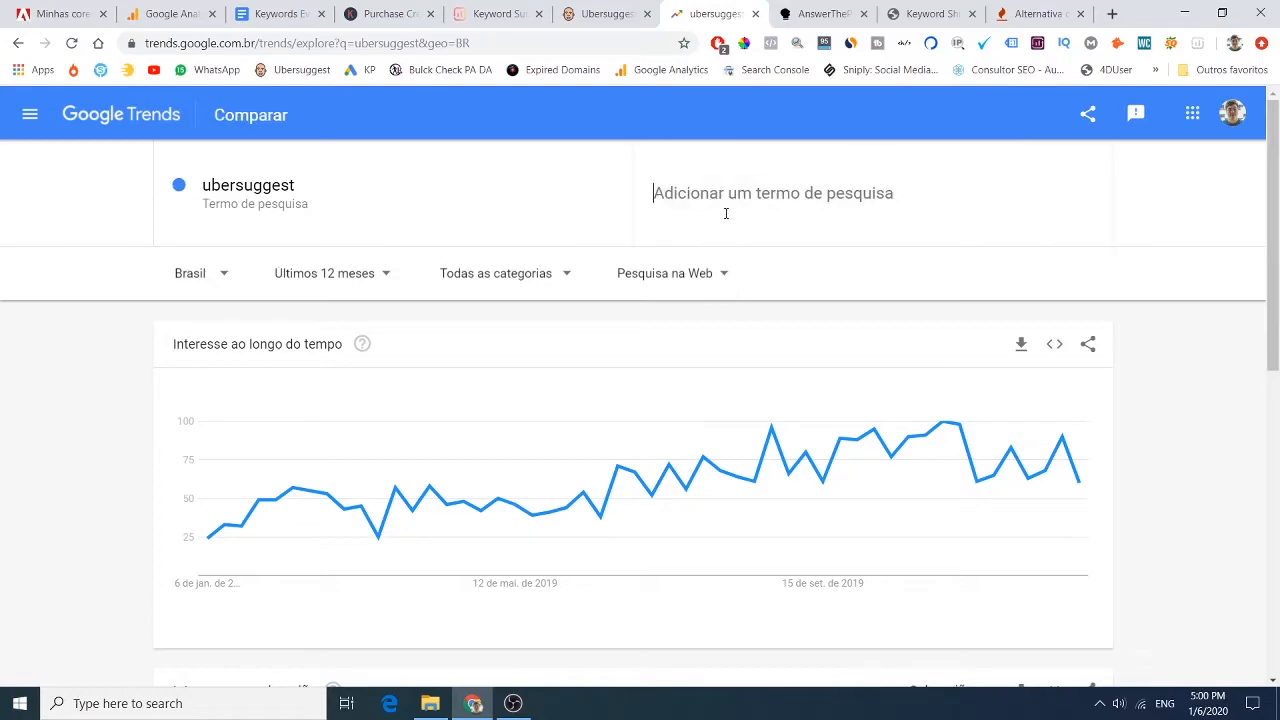
{"action": "type", "text": "semrush"}
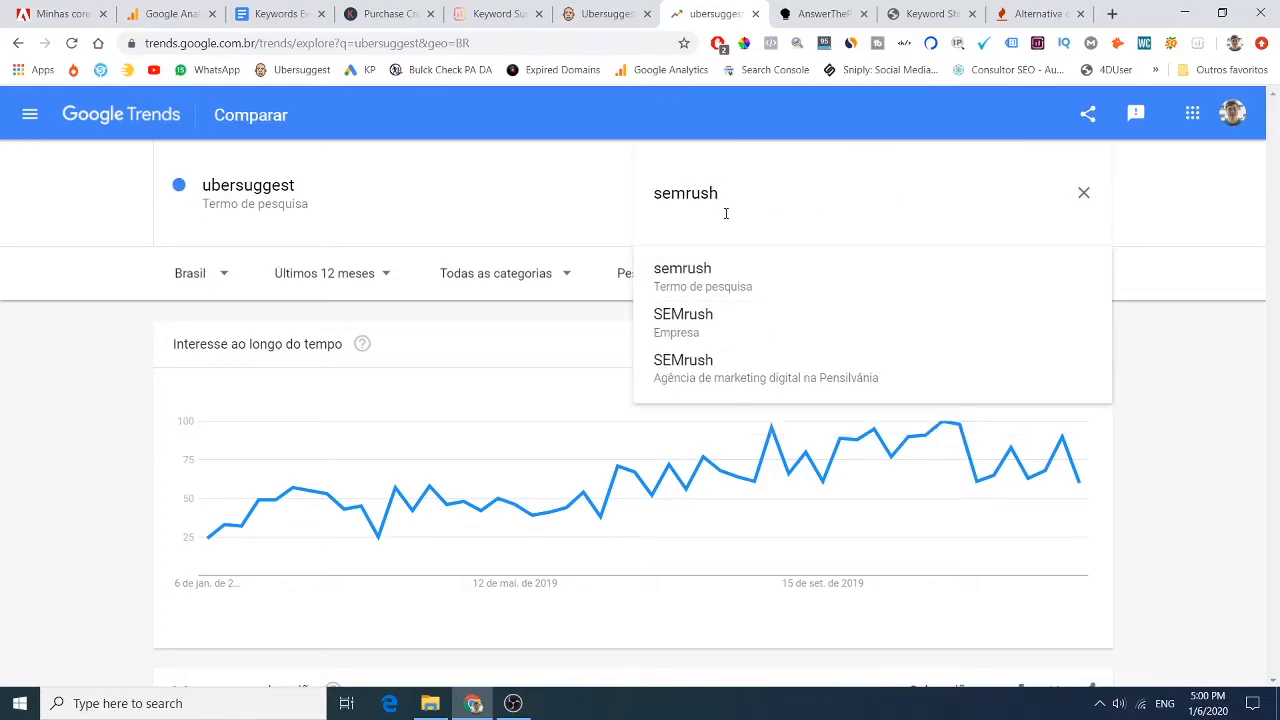
{"action": "key", "text": "Return"}
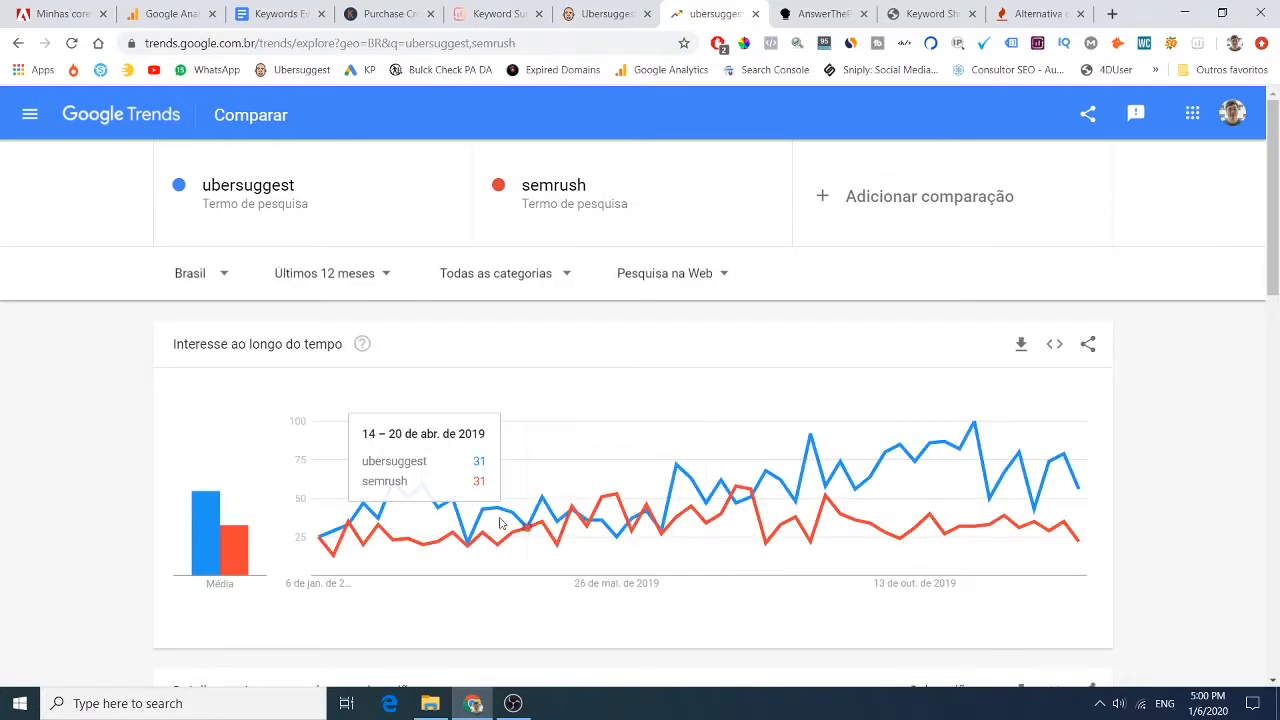
Compare the interest curves of both terms, and change the search type to YouTube search.
{"action": "scroll", "coordinate": [838, 396], "scroll_direction": "down", "scroll_amount": 2}
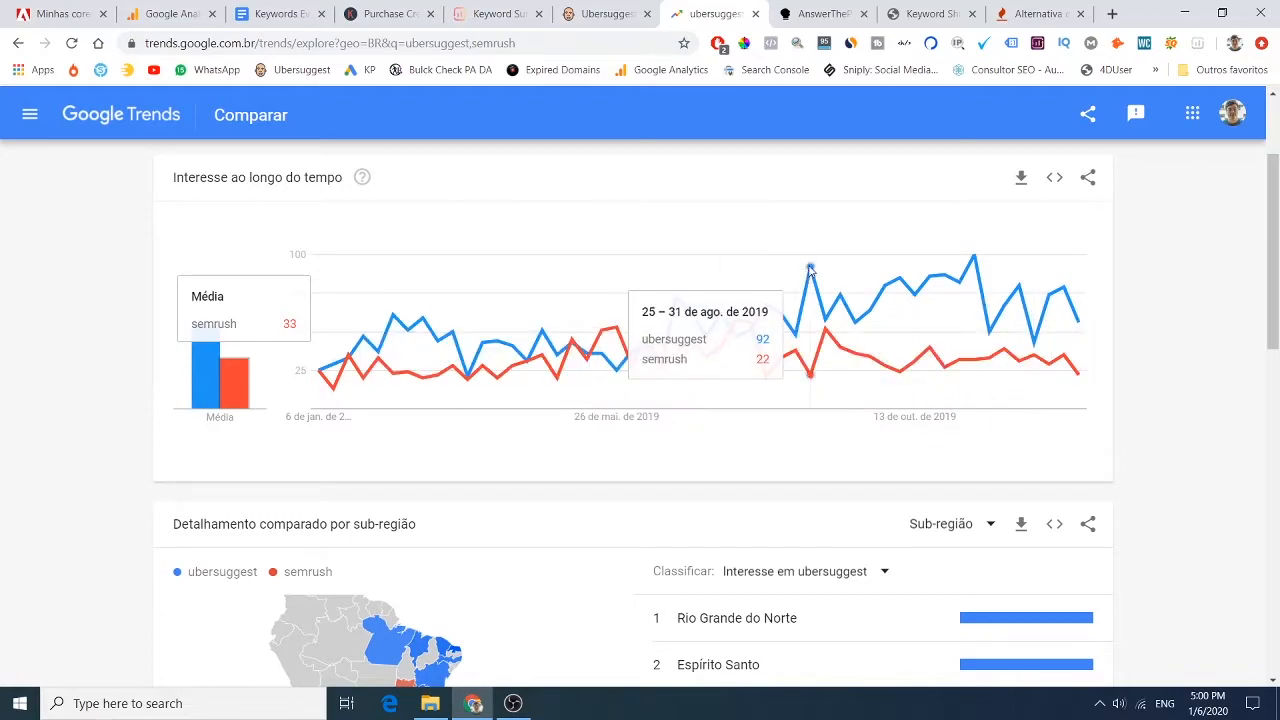
{"action": "scroll", "coordinate": [815, 270], "scroll_direction": "up", "scroll_amount": 2}
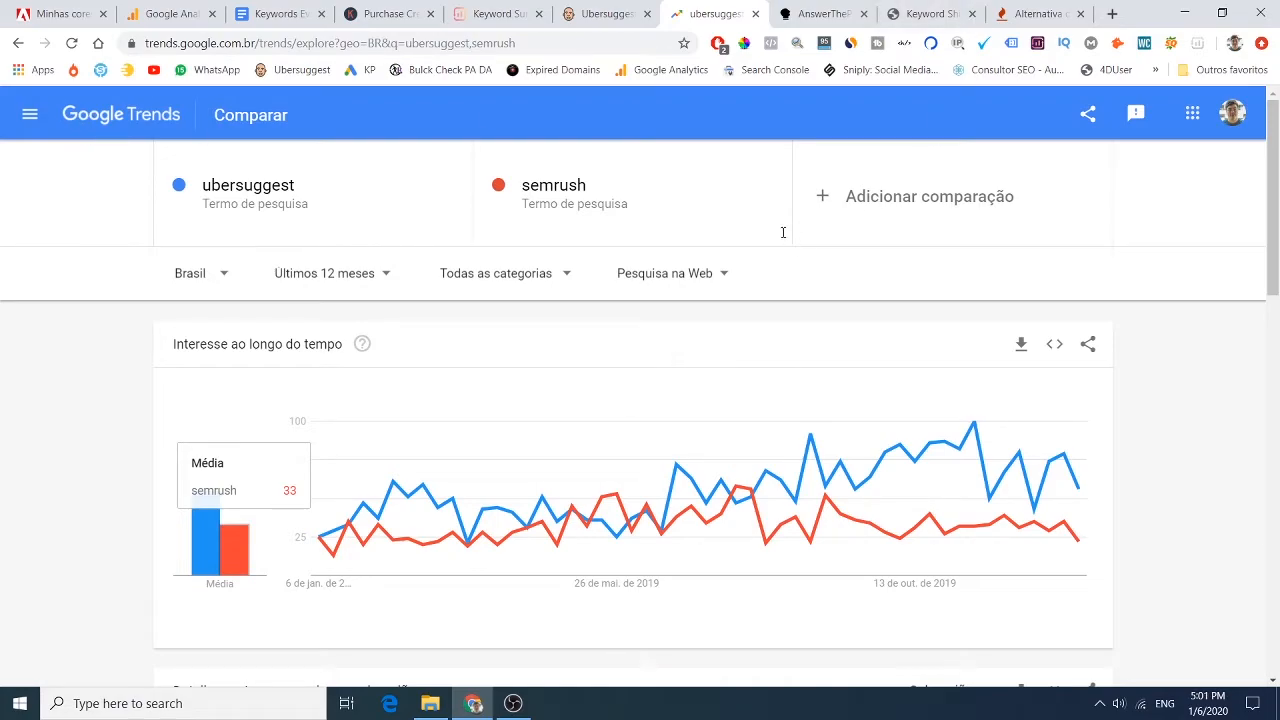
{"action": "left_click", "coordinate": [695, 274]}
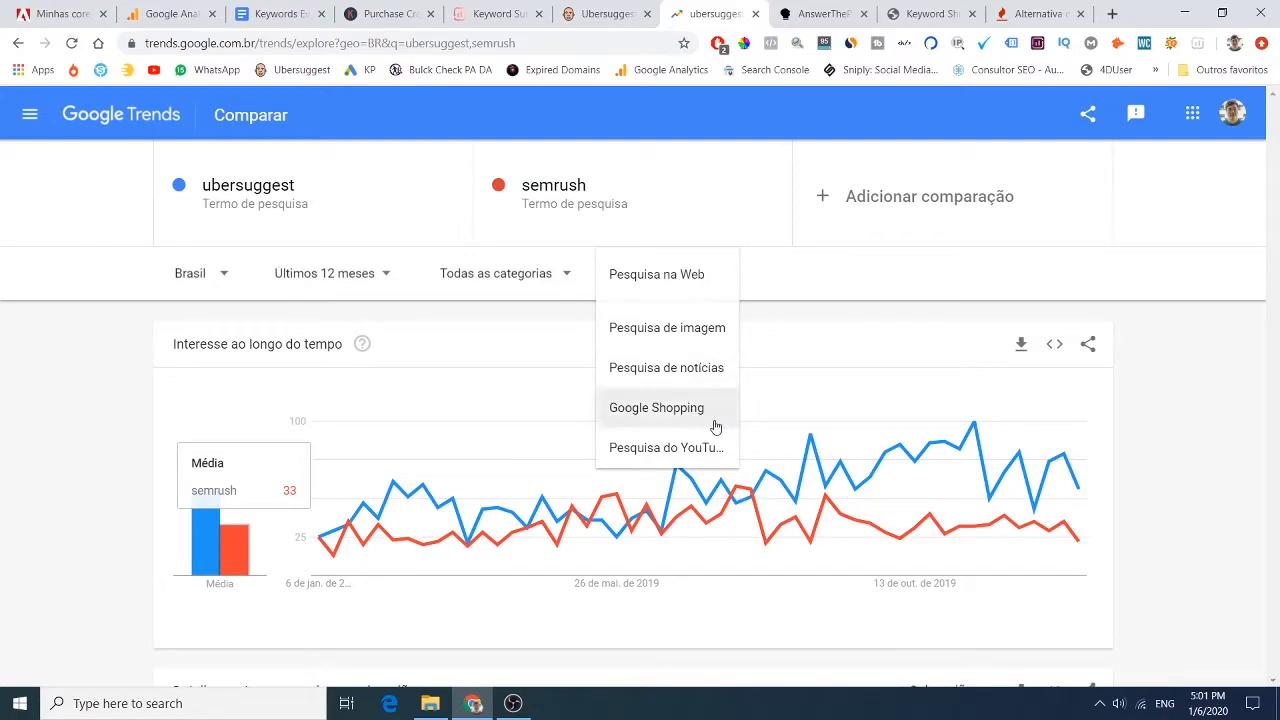
{"action": "left_click", "coordinate": [668, 447]}
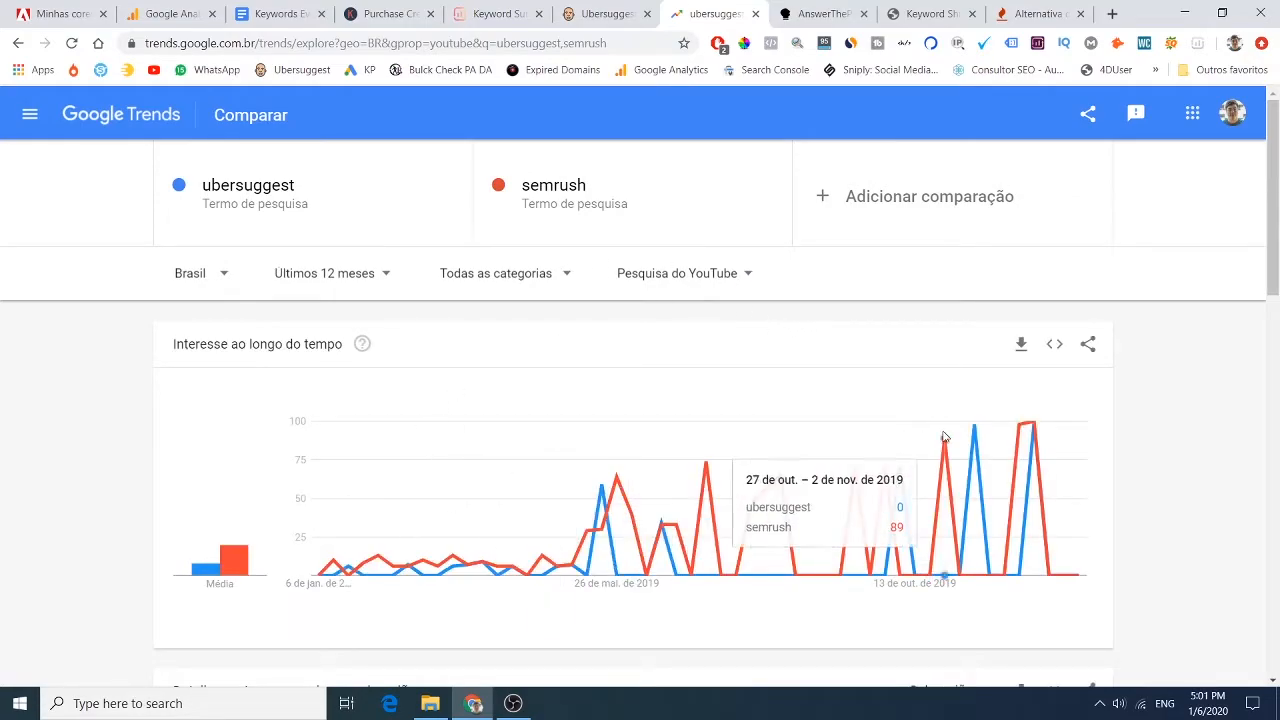
Highlight the Google Ads Keyword Planner link in the alternatives document, and open the Keyword Planner in its own page.
{"action": "left_click", "coordinate": [258, 10]}
{"action": "scroll", "coordinate": [627, 440], "scroll_direction": "down", "scroll_amount": 1}
{"action": "triple_click", "coordinate": [670, 441]}
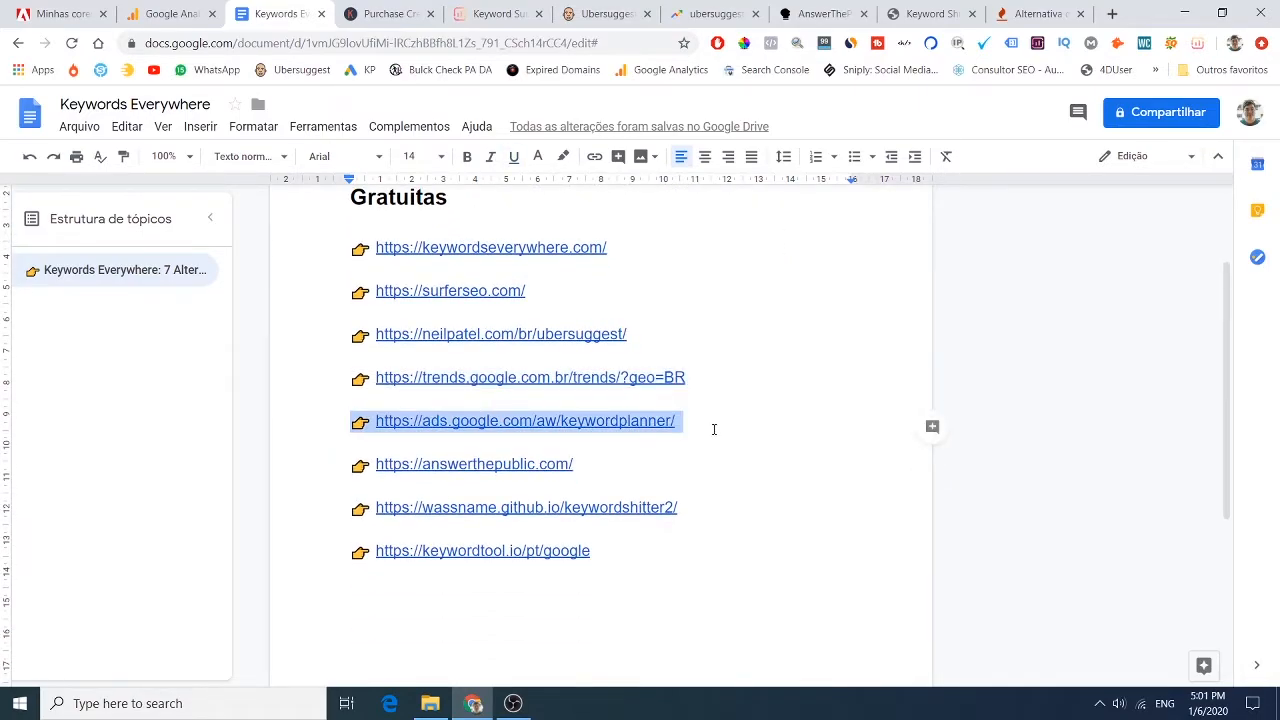
{"action": "left_click", "coordinate": [714, 12]}
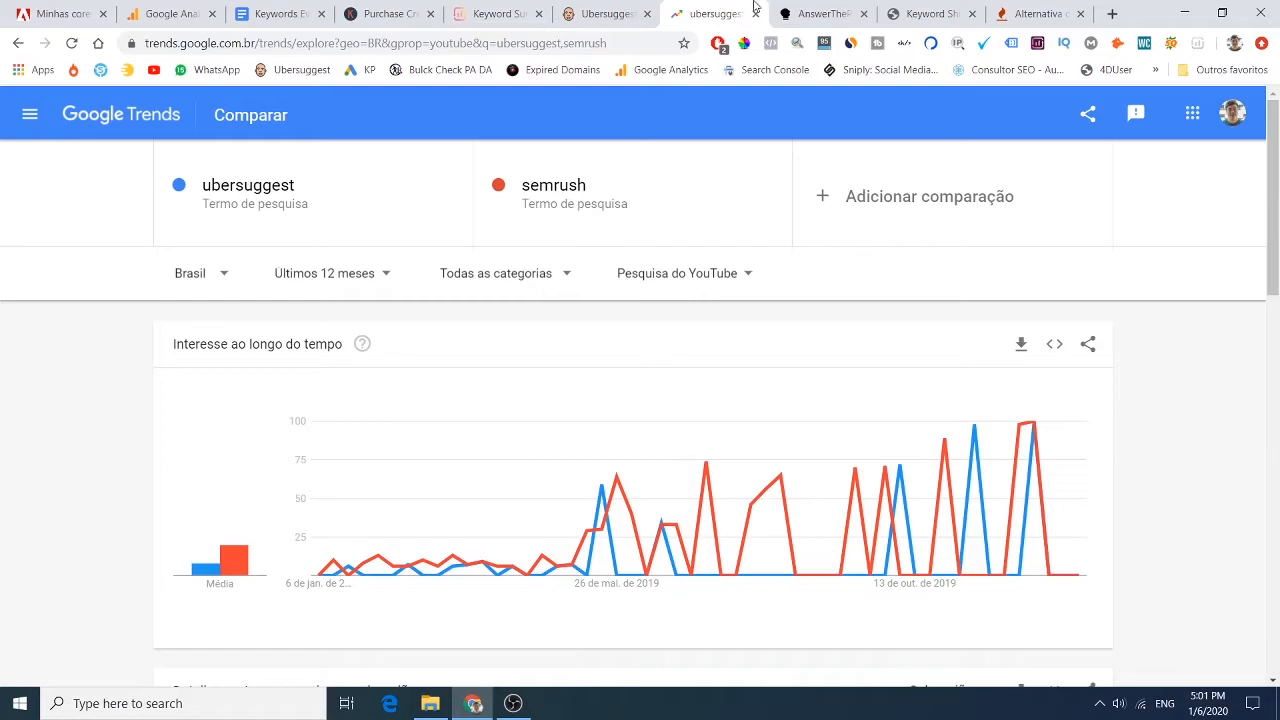
{"action": "left_click", "coordinate": [960, 8]}
{"action": "left_click", "coordinate": [855, 9]}
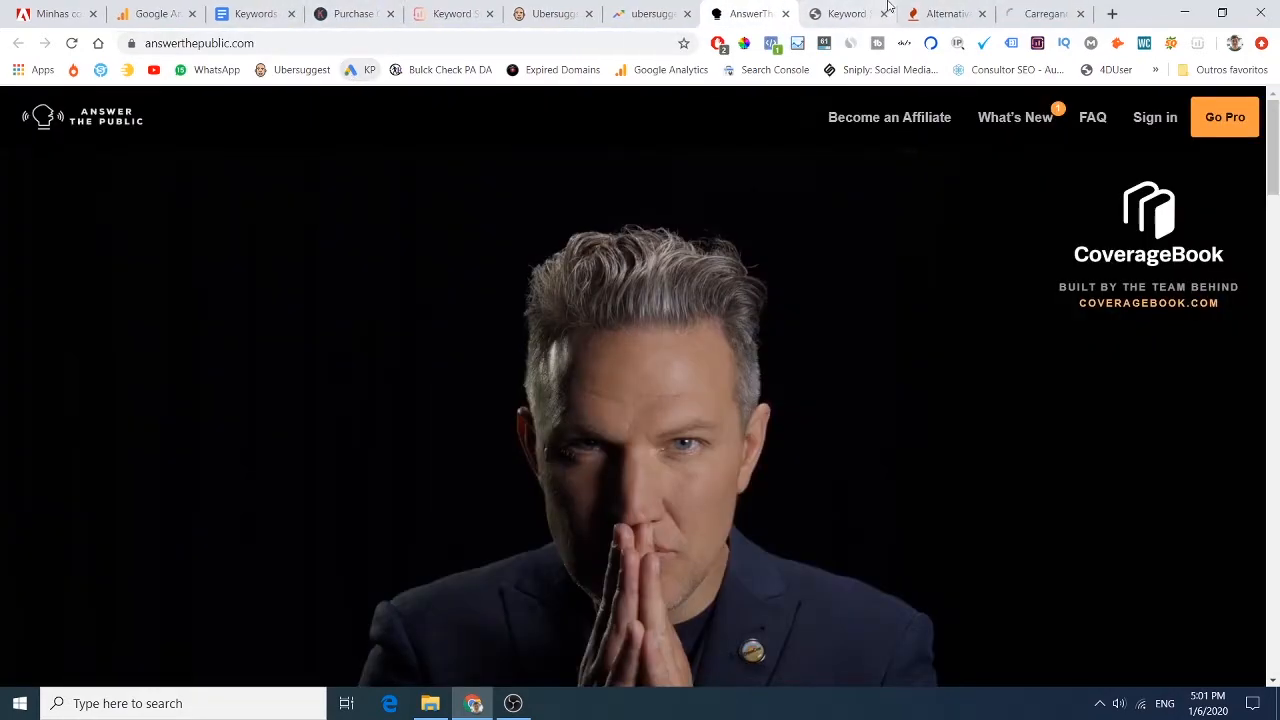
{"action": "left_click", "coordinate": [360, 70]}
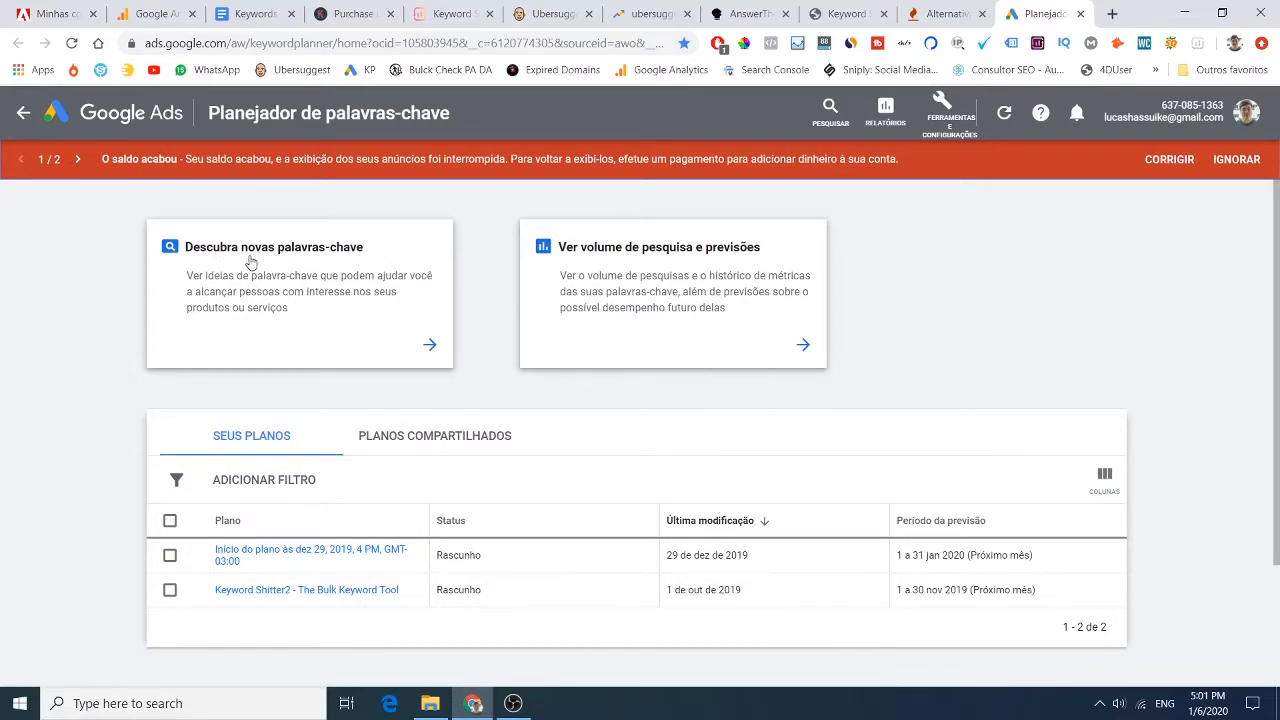
Get the search volume and forecasts for "12 minutos" in the Keyword Planner, and highlight the average CPC.
{"action": "left_click", "coordinate": [720, 277]}
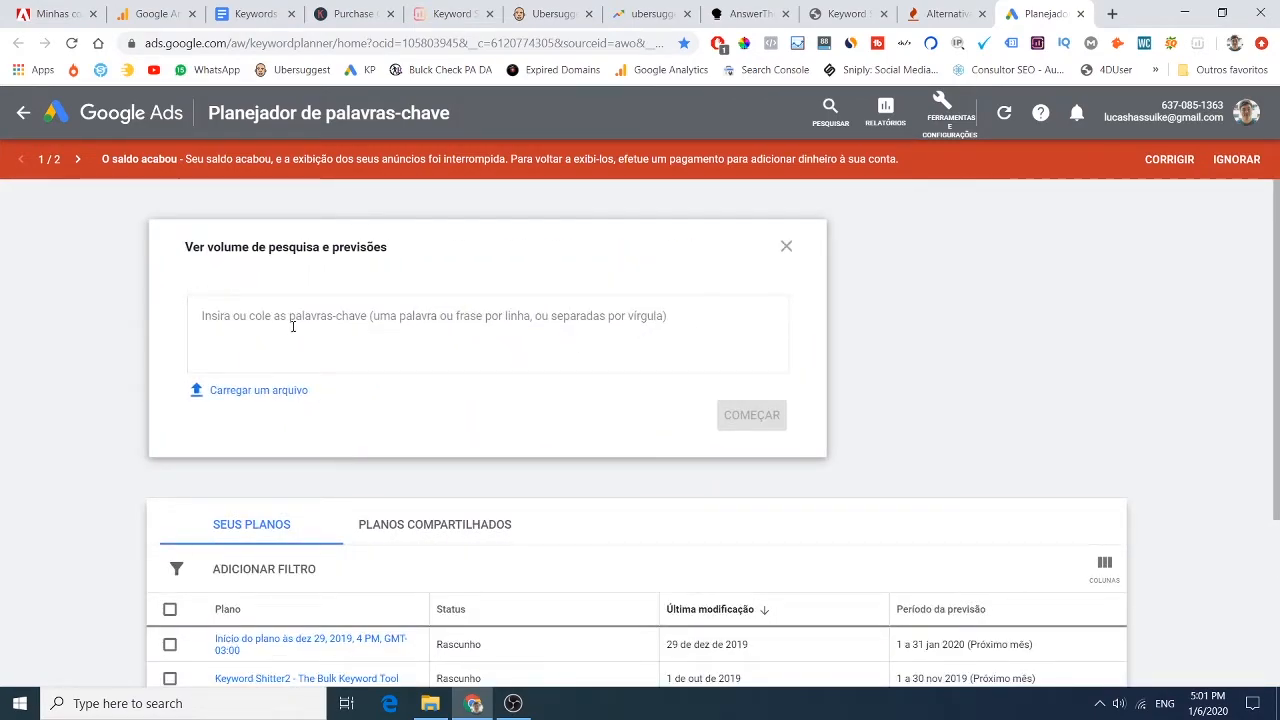
{"action": "type", "text": "12 minutos"}
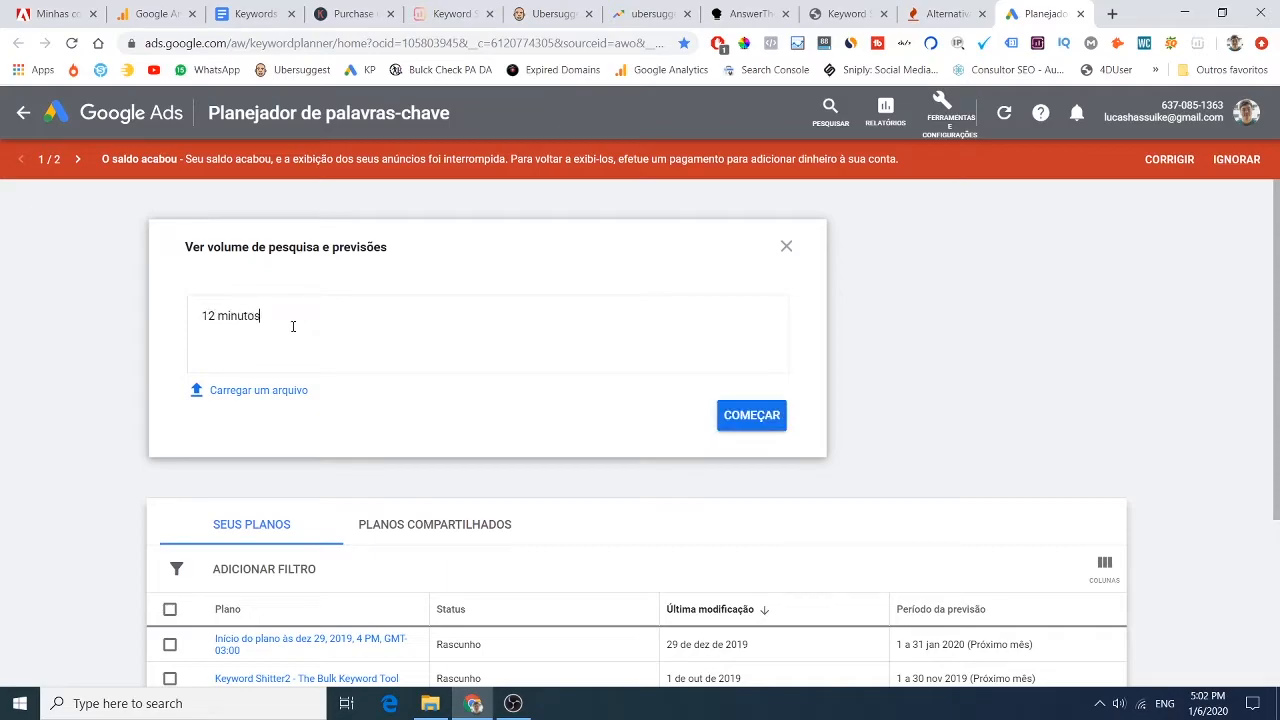
{"action": "left_click", "coordinate": [745, 414]}
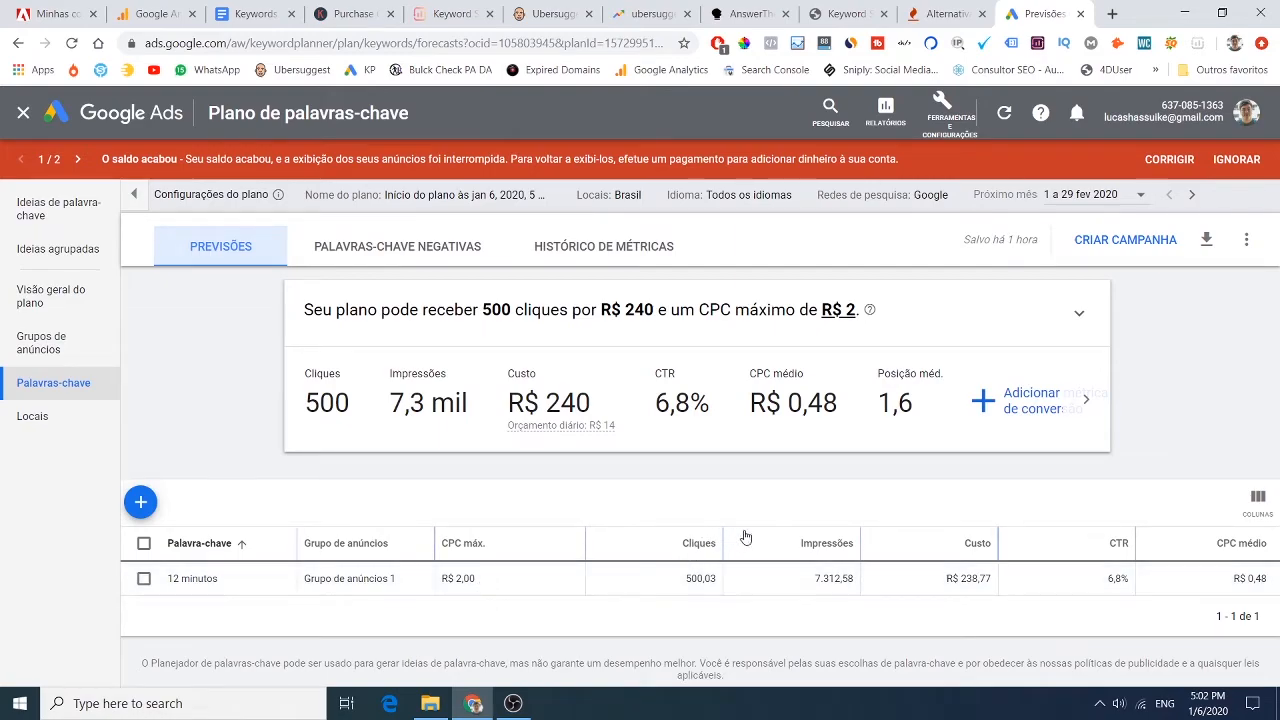
{"action": "triple_click", "coordinate": [805, 425]}
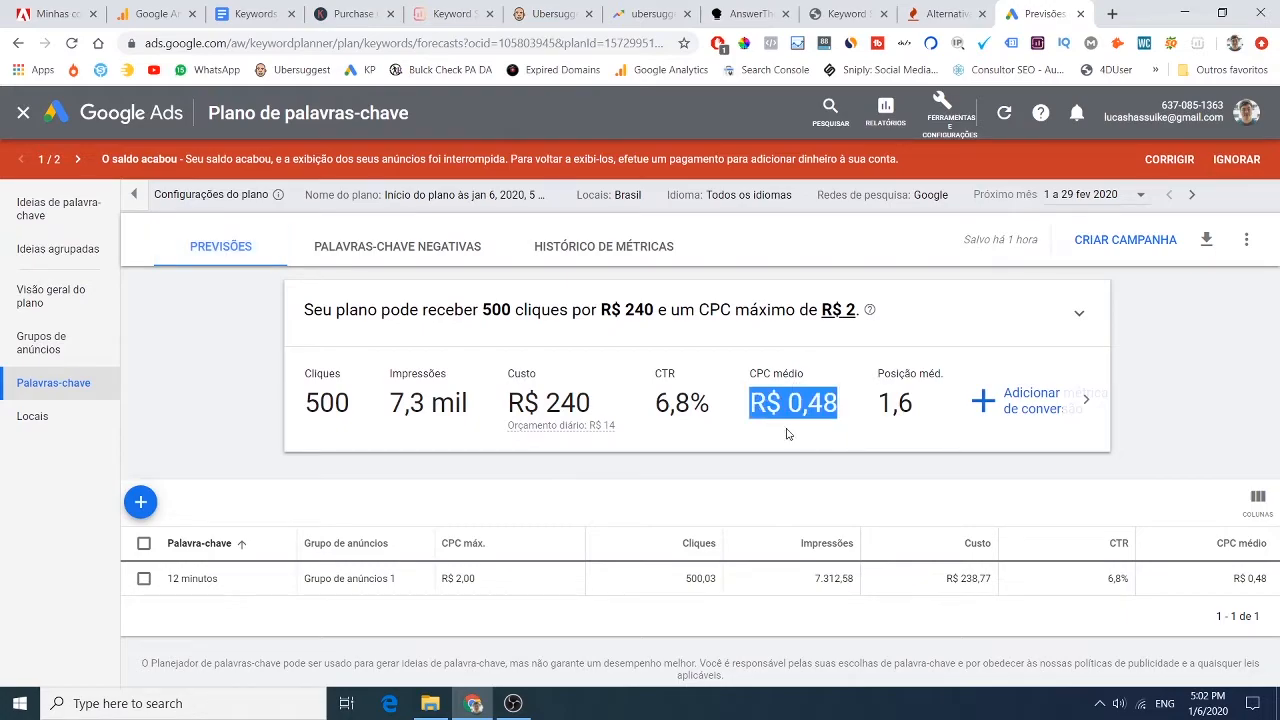
{"action": "left_click", "coordinate": [787, 433]}
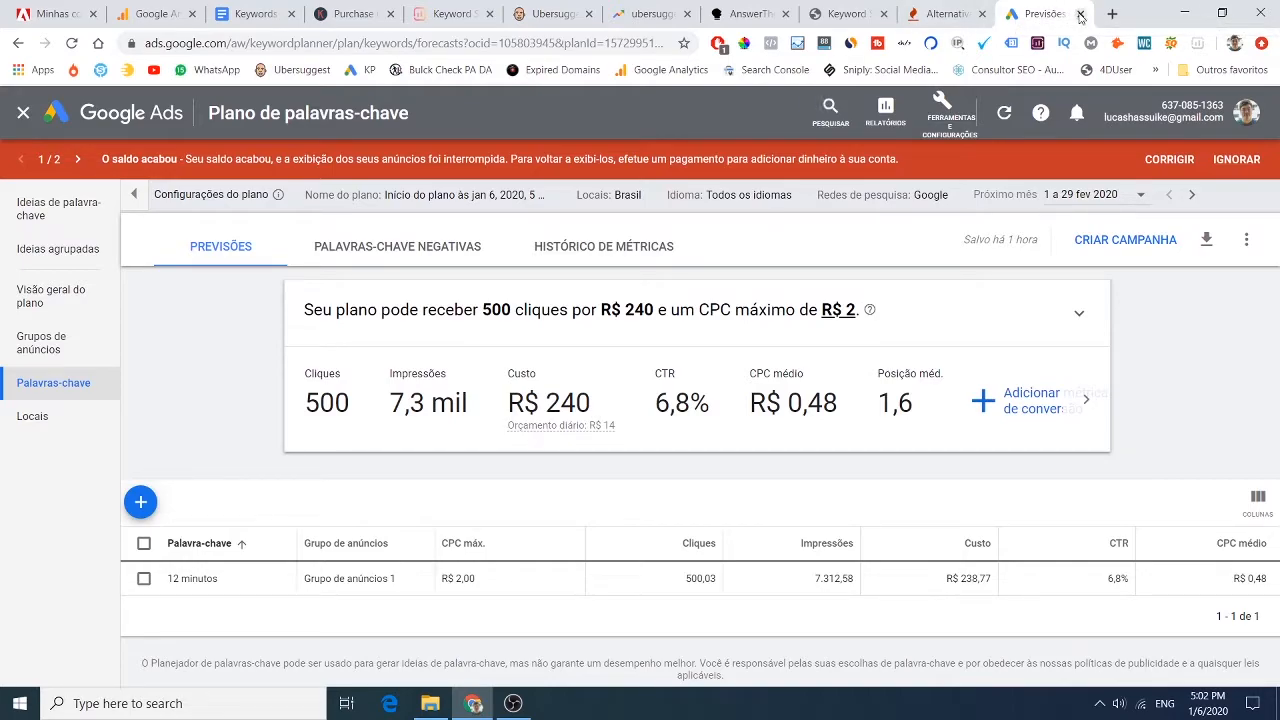
Highlight the AnswerThePublic link in the alternatives document, and go to the AnswerThePublic page's keyword search form.
{"action": "left_click", "coordinate": [255, 13]}
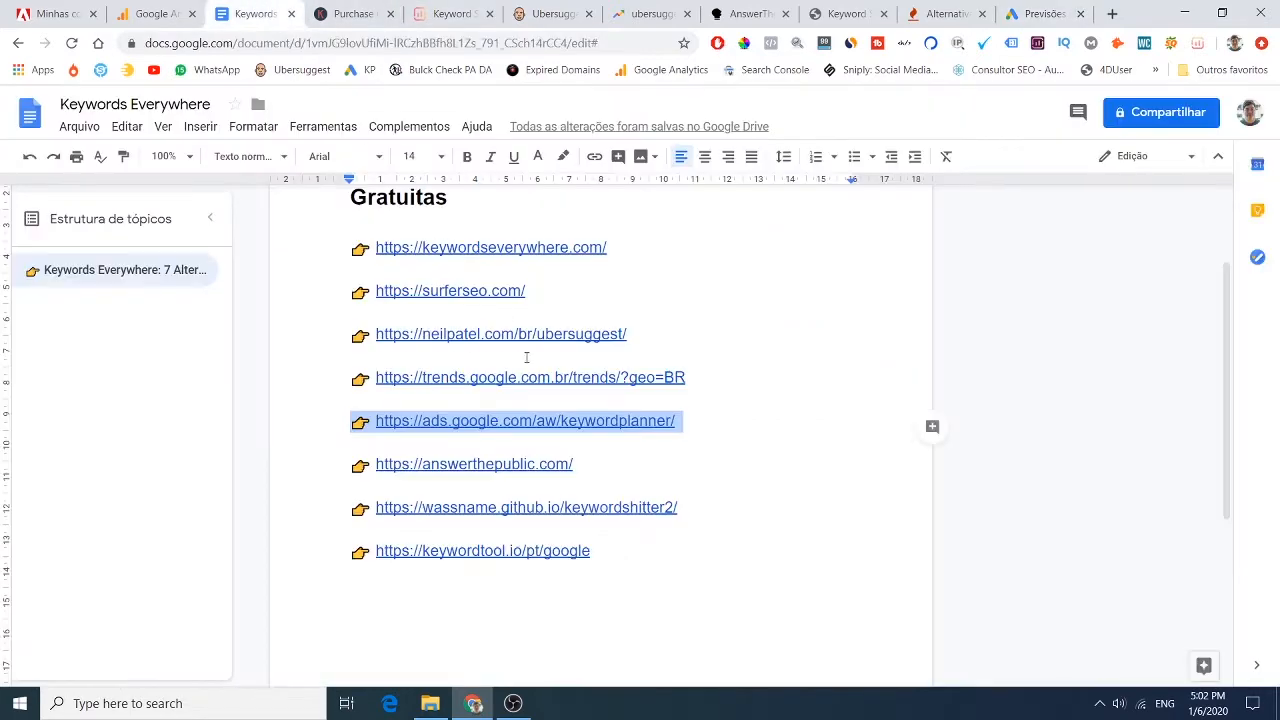
{"action": "triple_click", "coordinate": [504, 465]}
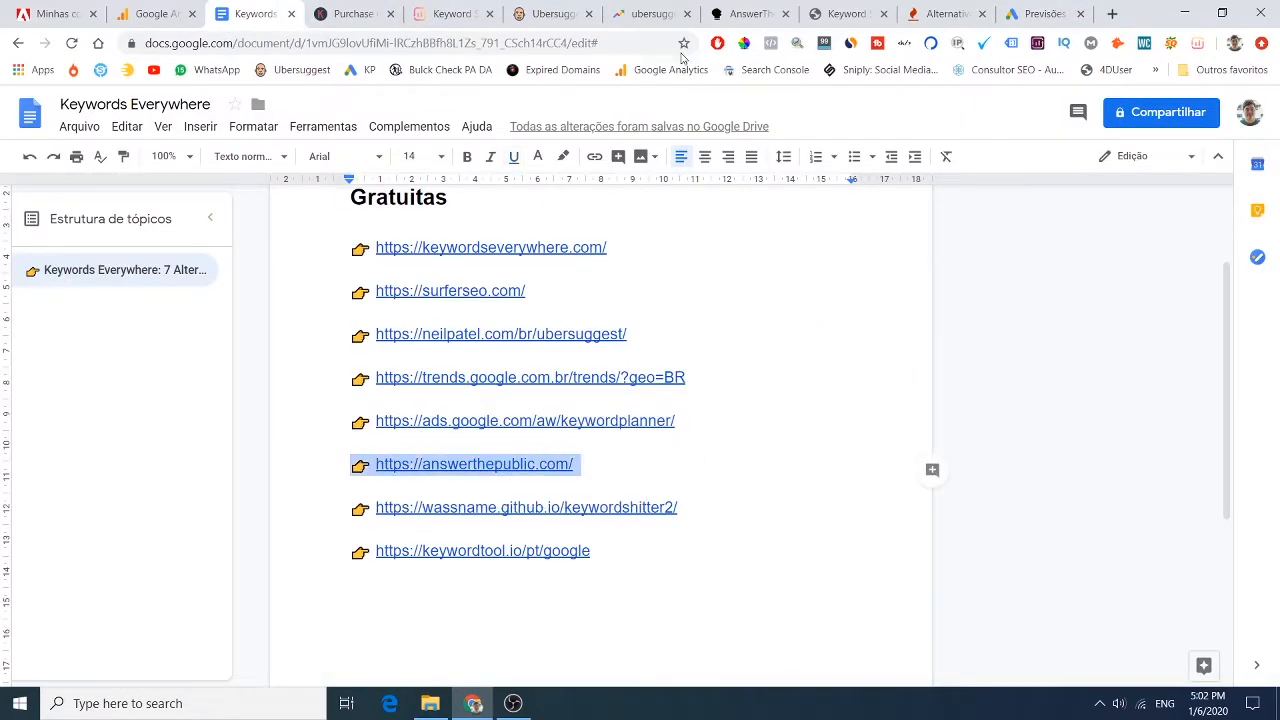
{"action": "left_click", "coordinate": [745, 13]}
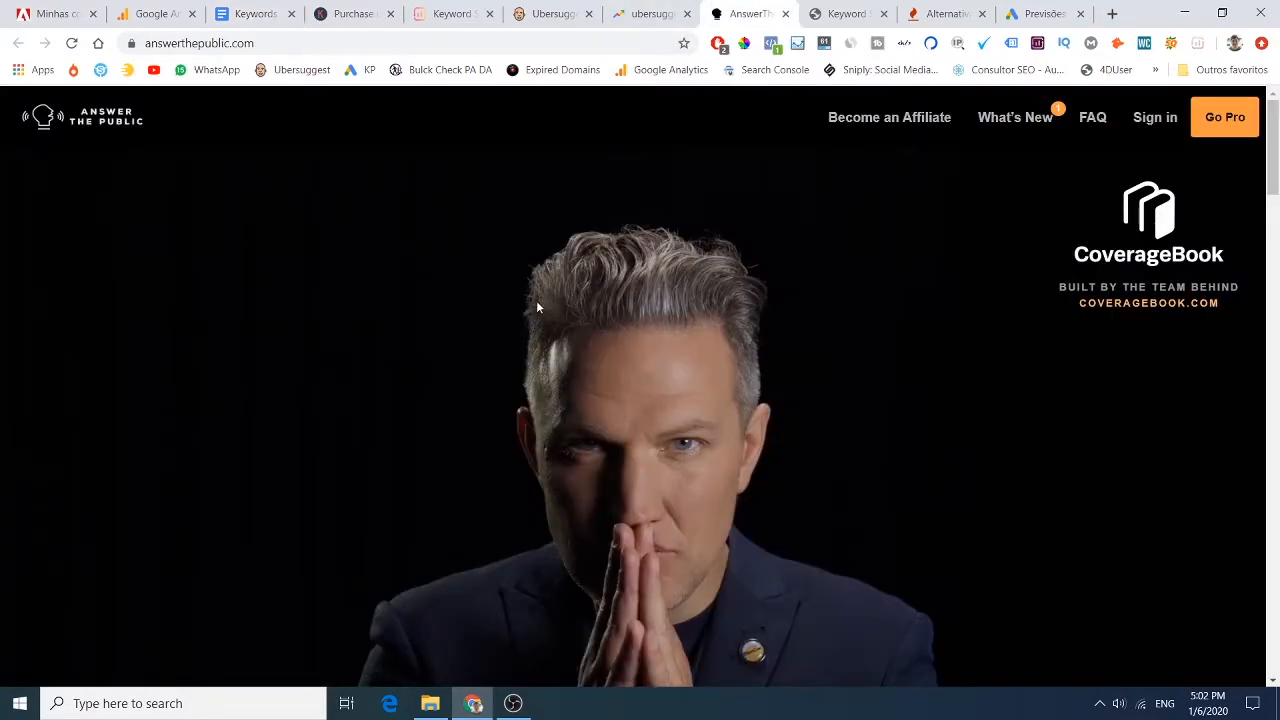
{"action": "scroll", "coordinate": [700, 368], "scroll_direction": "down", "scroll_amount": 3}
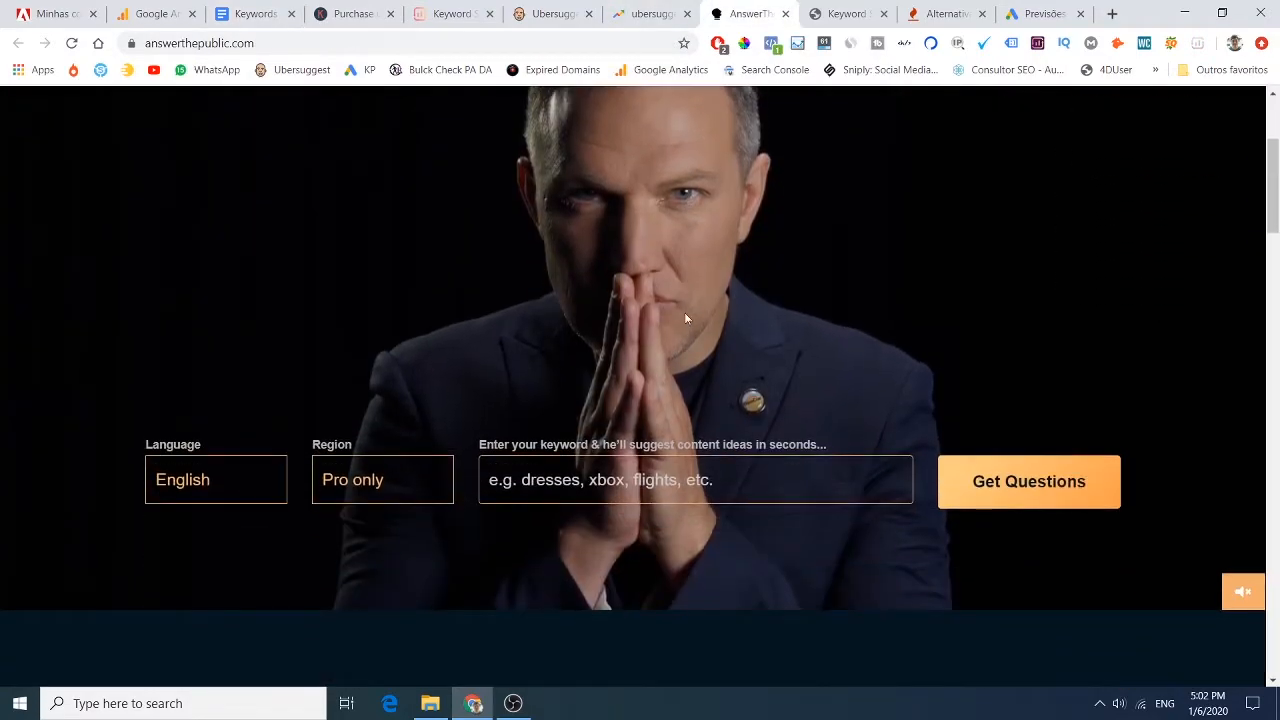
{"action": "scroll", "coordinate": [775, 337], "scroll_direction": "up", "scroll_amount": 3}
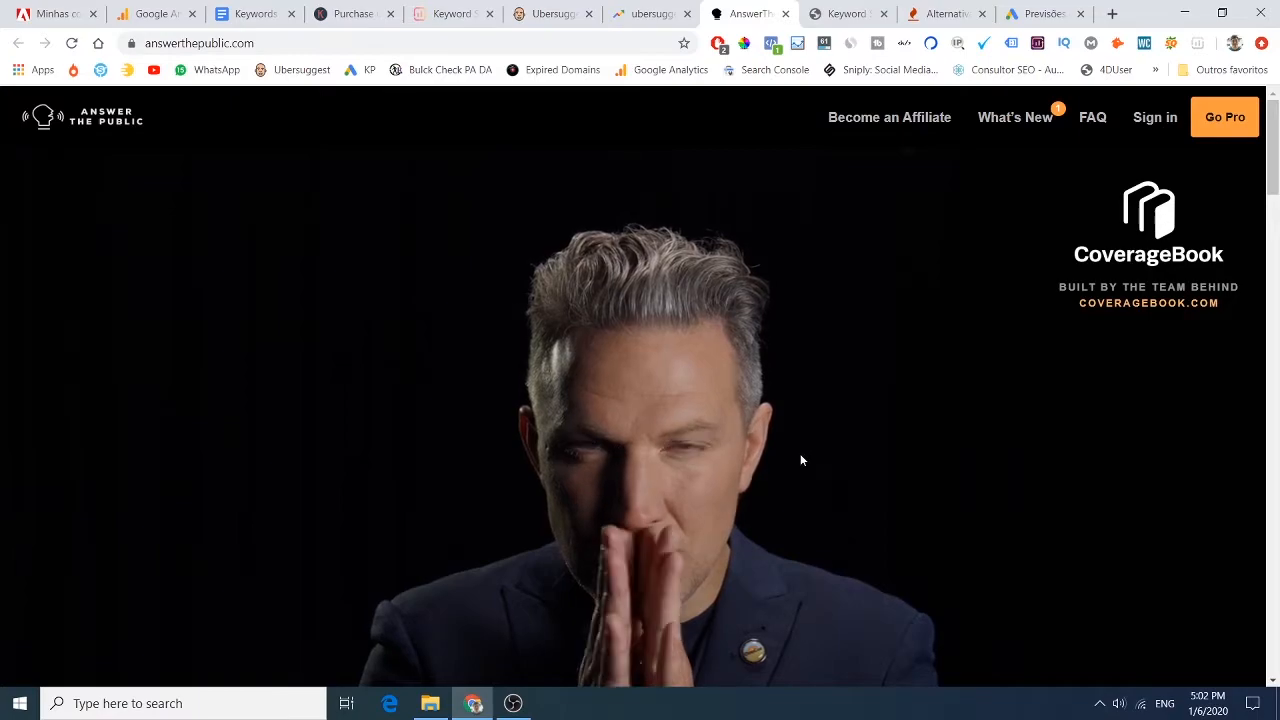
{"action": "scroll", "coordinate": [790, 468], "scroll_direction": "down", "scroll_amount": 2}
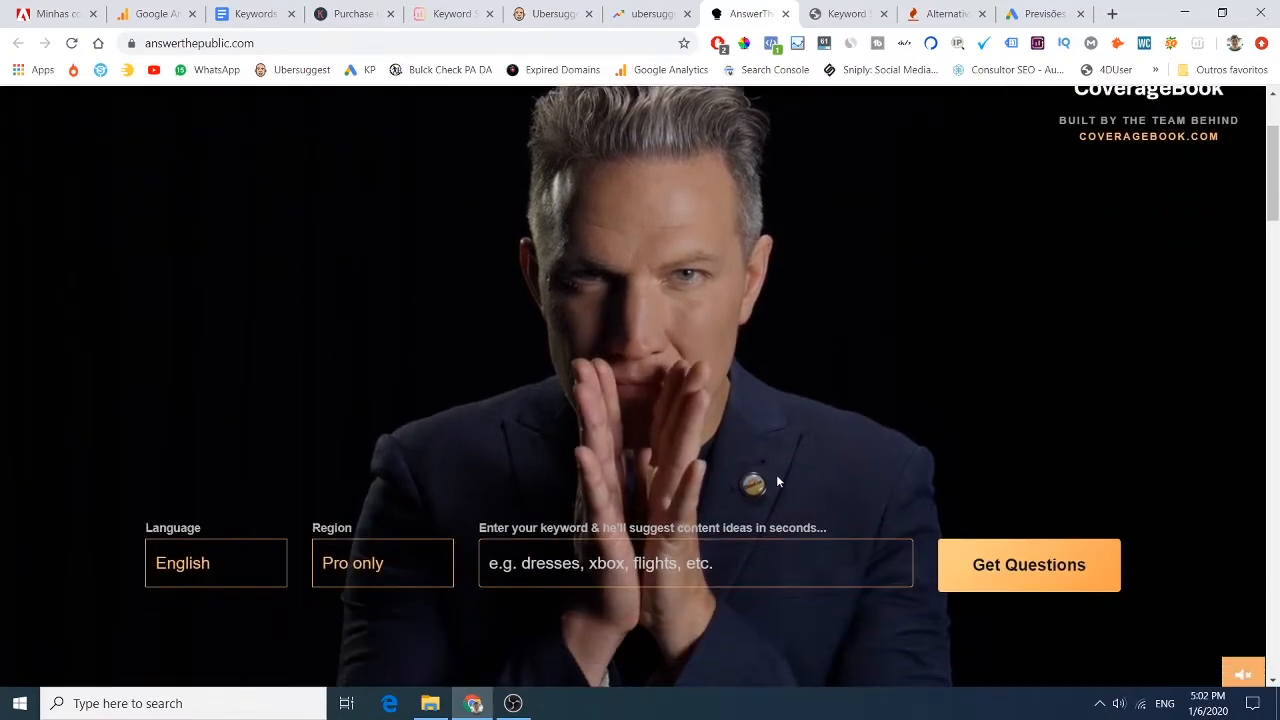
Set the AnswerThePublic language to Português and get questions for the keyword "12 minutos".
{"action": "left_click", "coordinate": [229, 549]}
{"action": "left_click", "coordinate": [179, 321]}
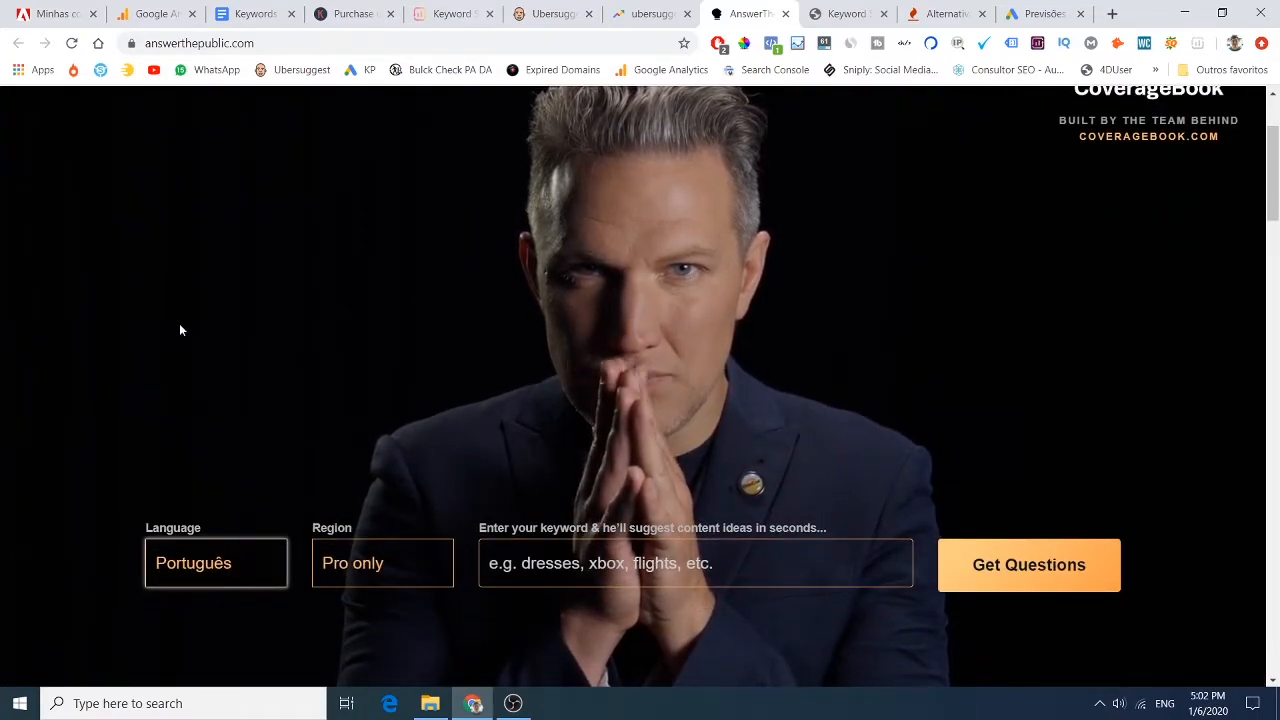
{"action": "left_click", "coordinate": [486, 561]}
{"action": "left_click", "coordinate": [795, 483]}
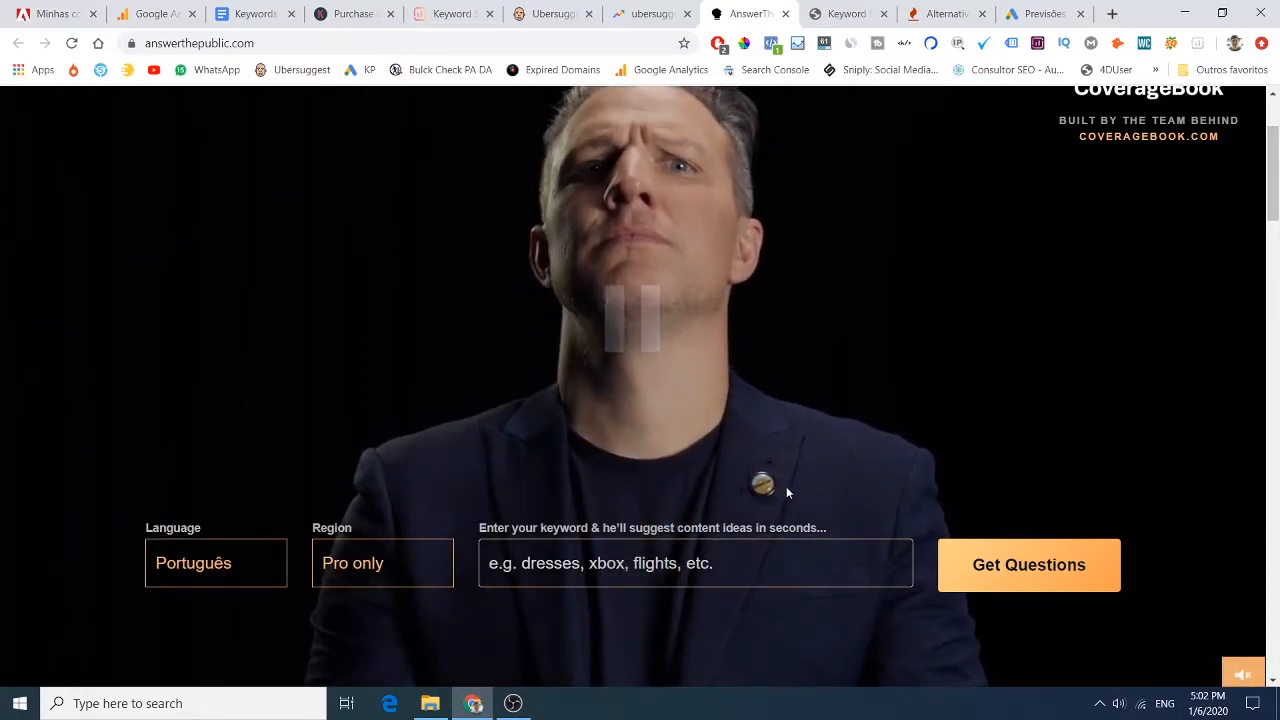
{"action": "left_click", "coordinate": [758, 562]}
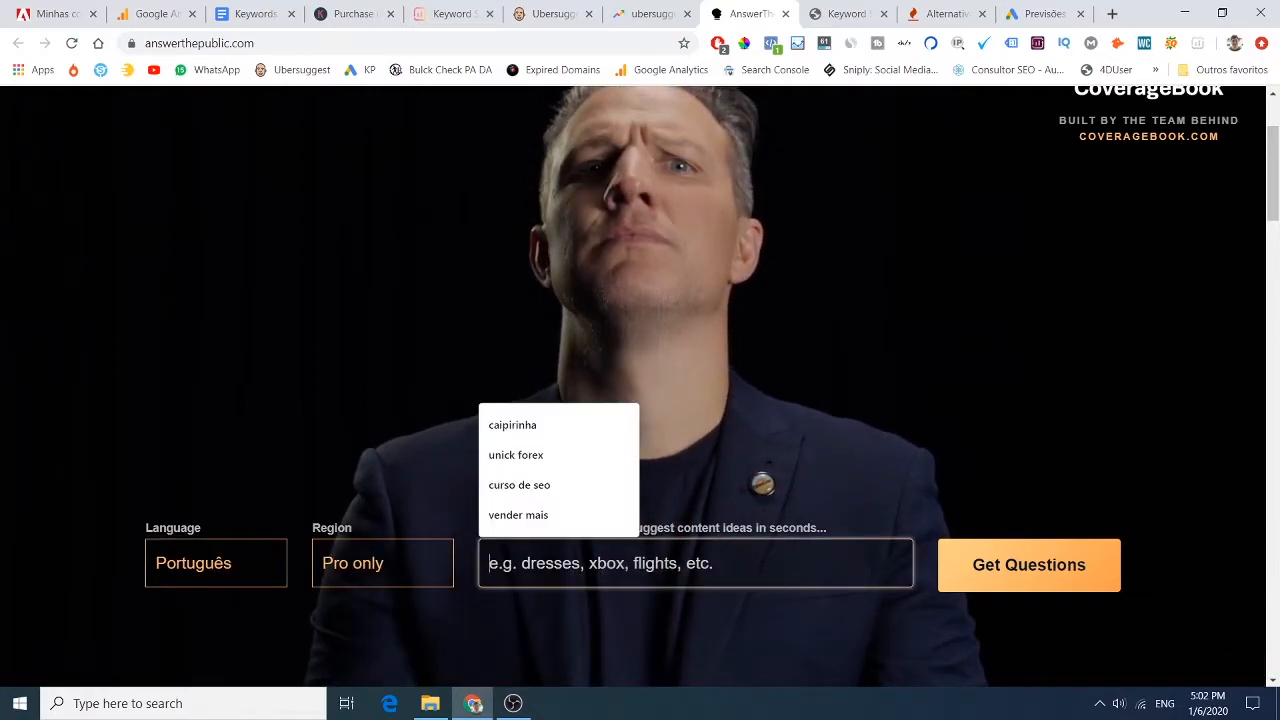
{"action": "type", "text": "12 minuto"}
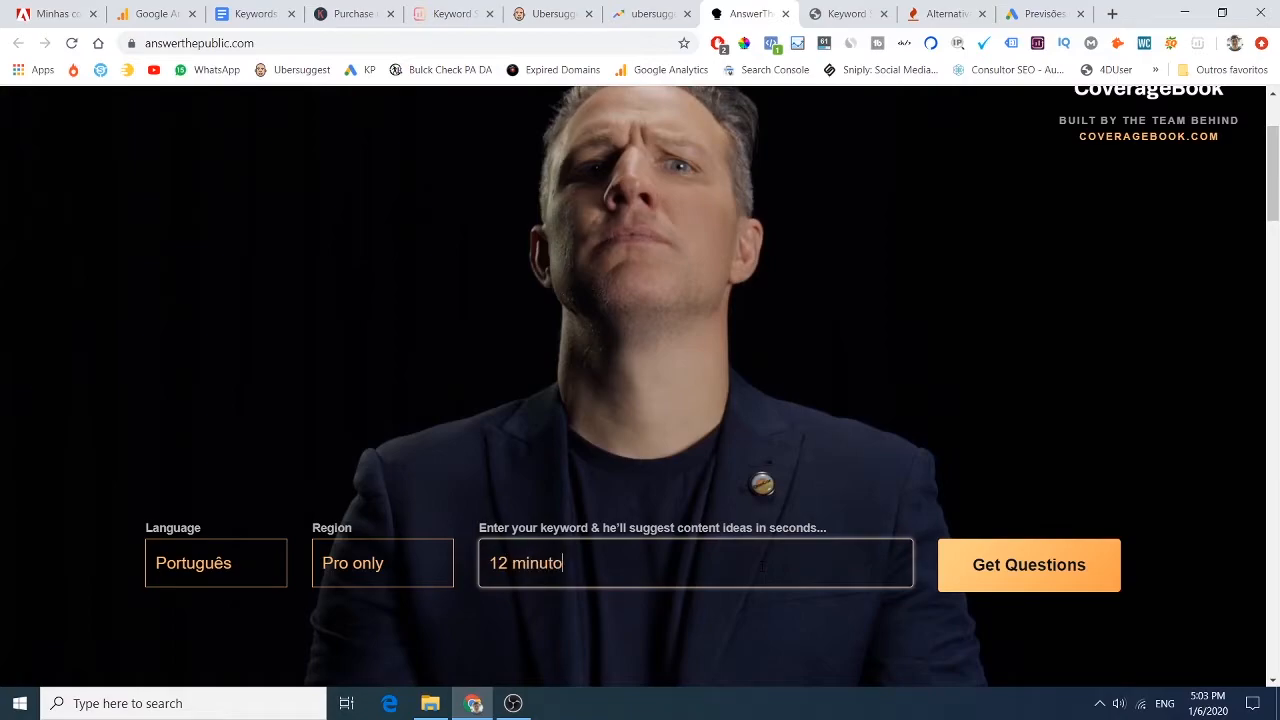
{"action": "type", "text": "s"}
{"action": "key", "text": "Return"}
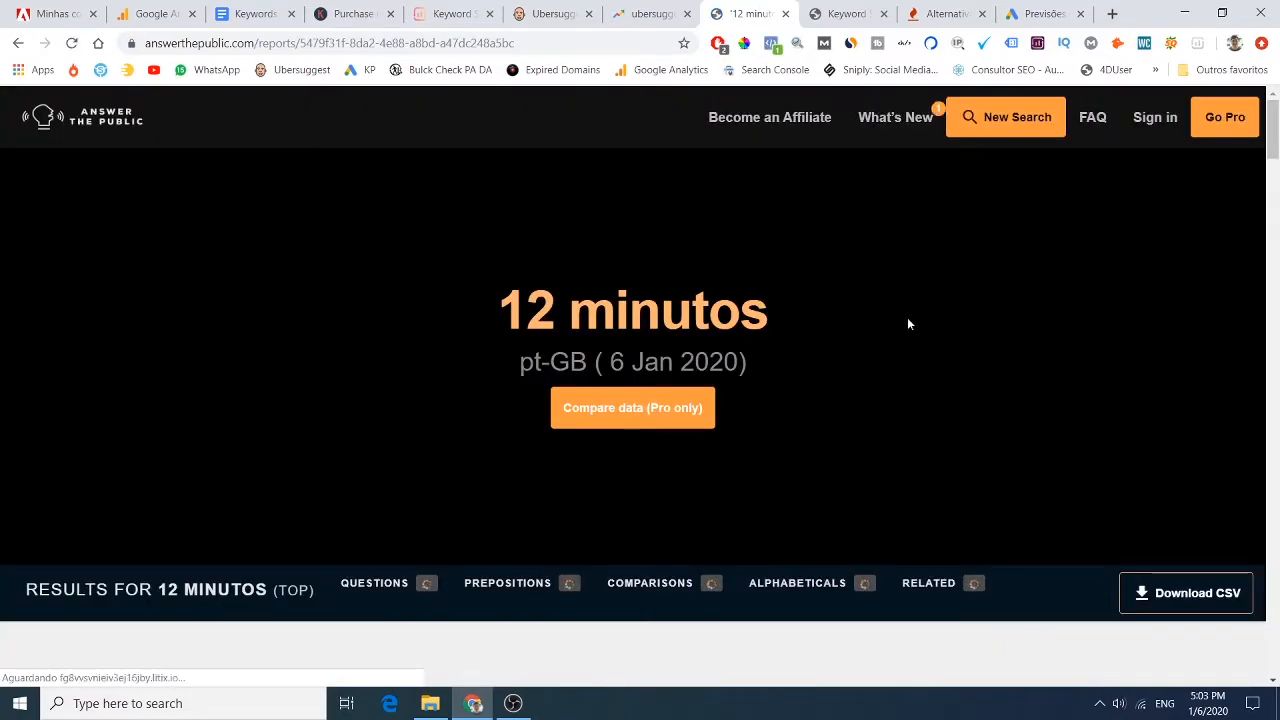
Review the questions diagram for "12 minutos", and show the questions section as a data list.
{"action": "scroll", "coordinate": [919, 304], "scroll_direction": "down", "scroll_amount": 1}
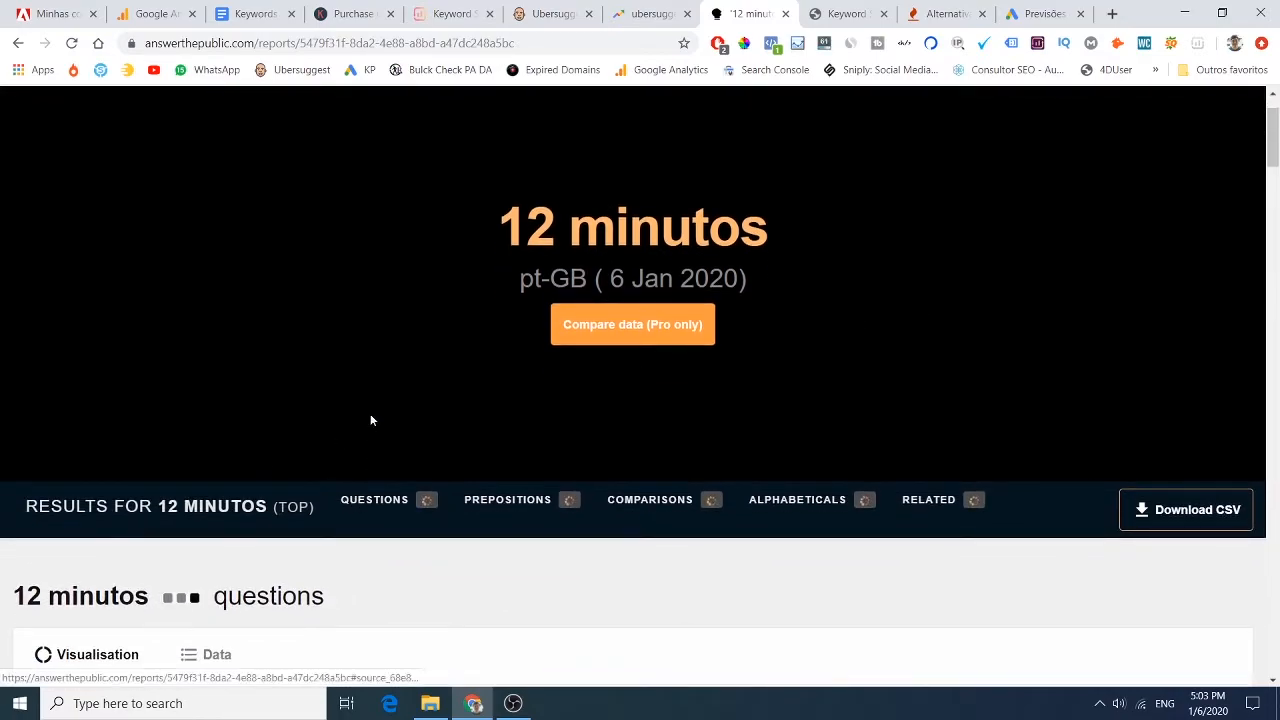
{"action": "scroll", "coordinate": [371, 434], "scroll_direction": "down", "scroll_amount": 1}
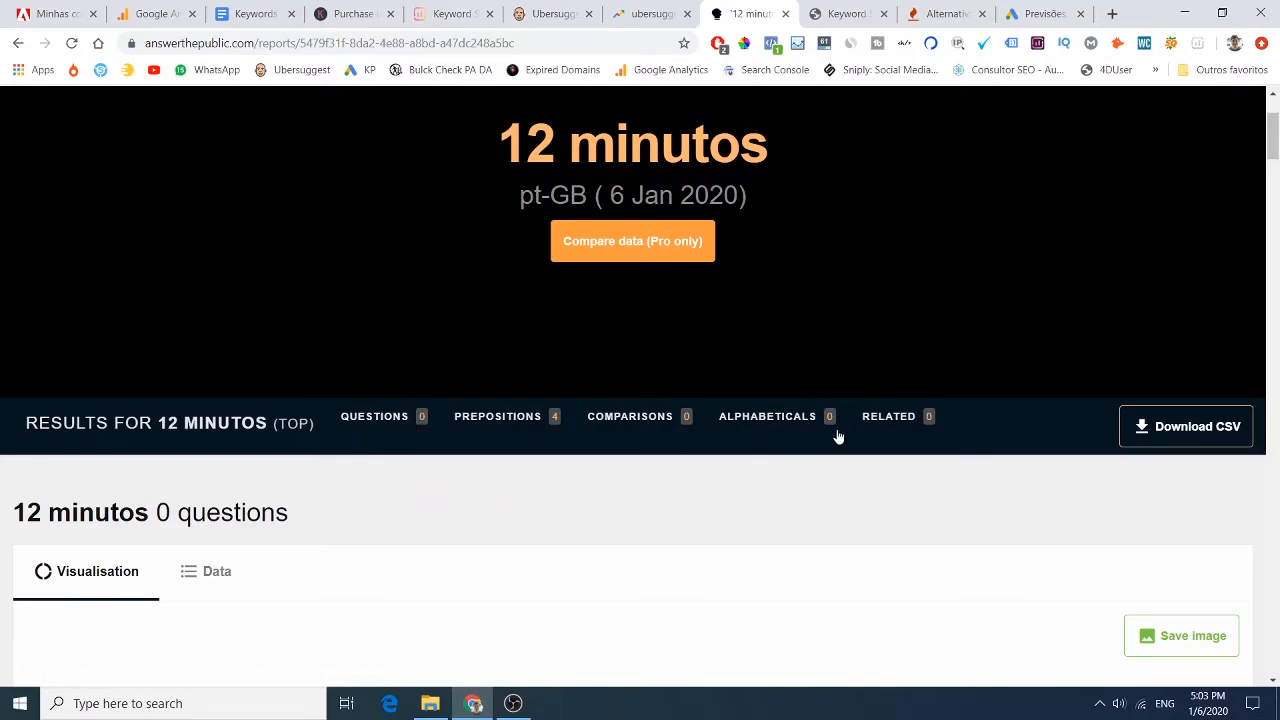
{"action": "scroll", "coordinate": [834, 414], "scroll_direction": "down", "scroll_amount": 7}
{"action": "scroll", "coordinate": [837, 409], "scroll_direction": "up", "scroll_amount": 4}
{"action": "scroll", "coordinate": [612, 547], "scroll_direction": "down", "scroll_amount": 4}
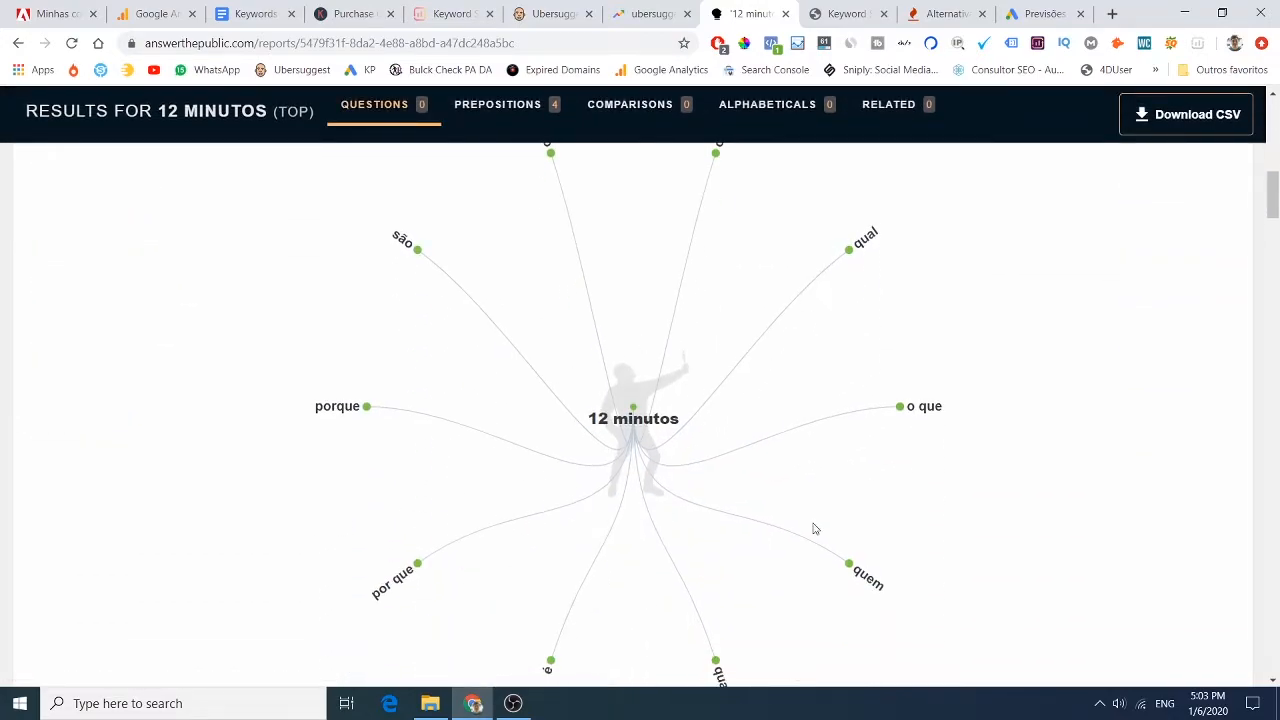
{"action": "scroll", "coordinate": [850, 280], "scroll_direction": "up", "scroll_amount": 7}
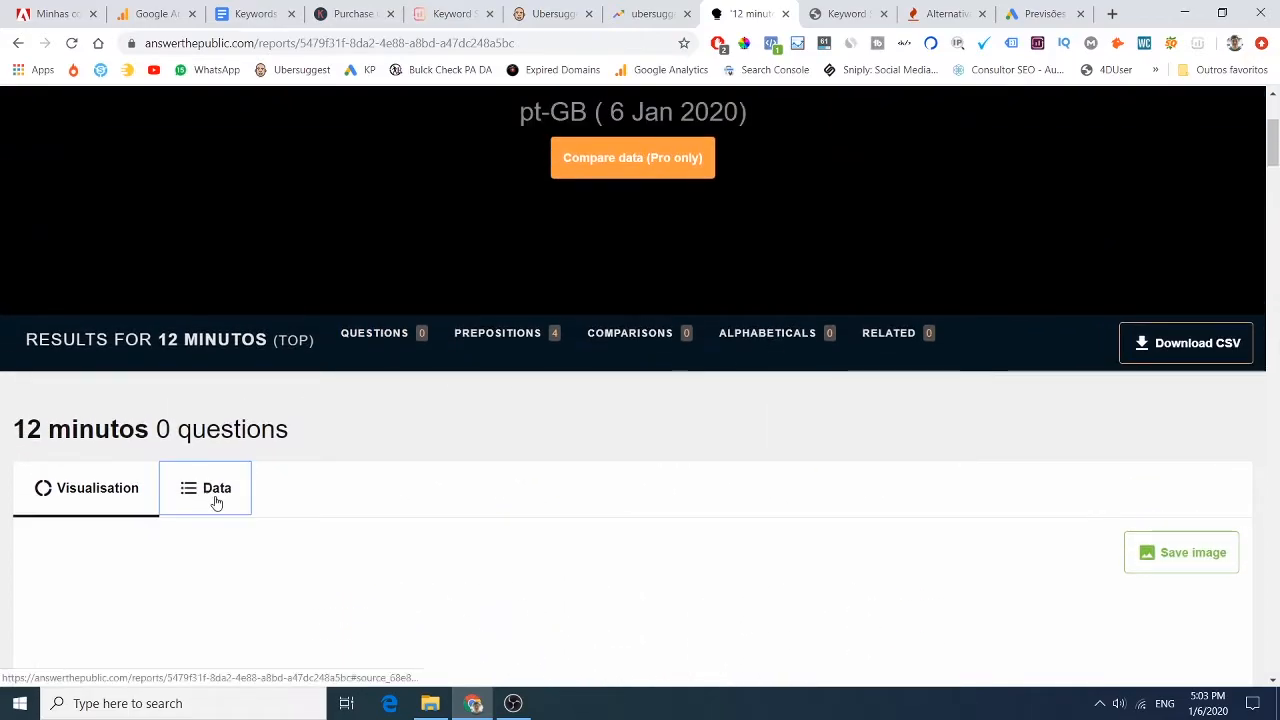
{"action": "left_click", "coordinate": [216, 500]}
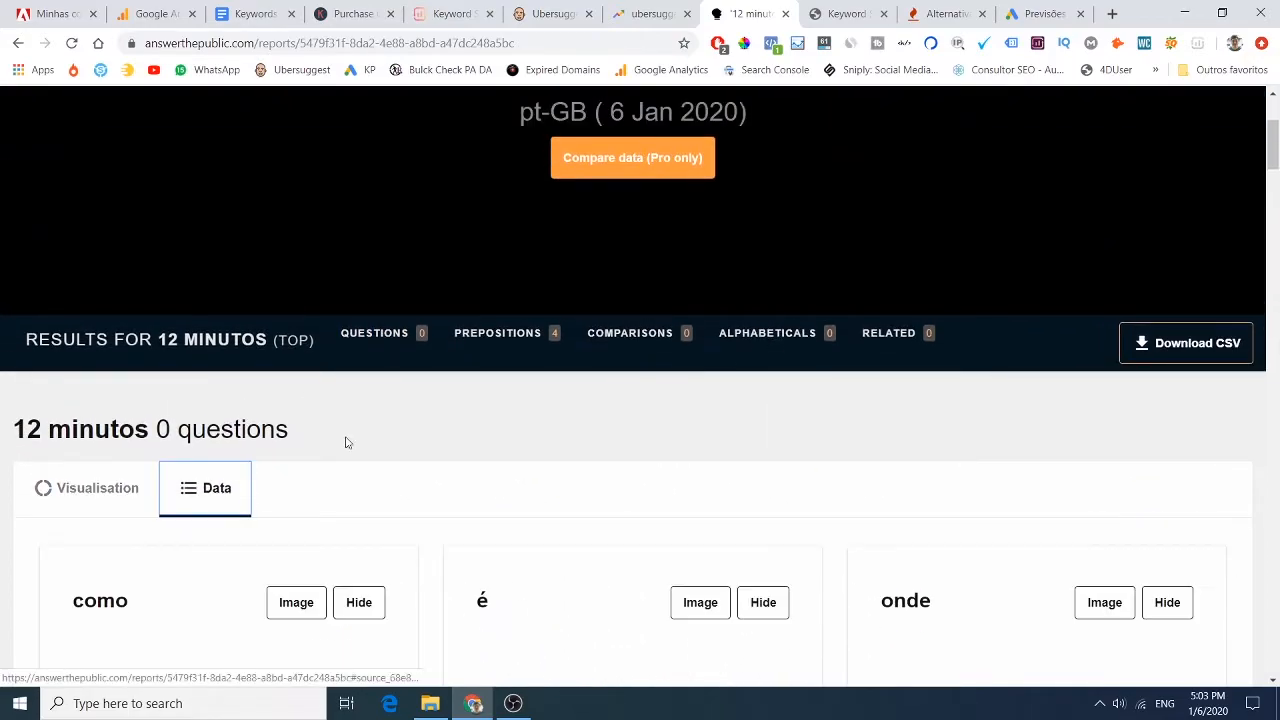
{"action": "scroll", "coordinate": [449, 371], "scroll_direction": "down", "scroll_amount": 3}
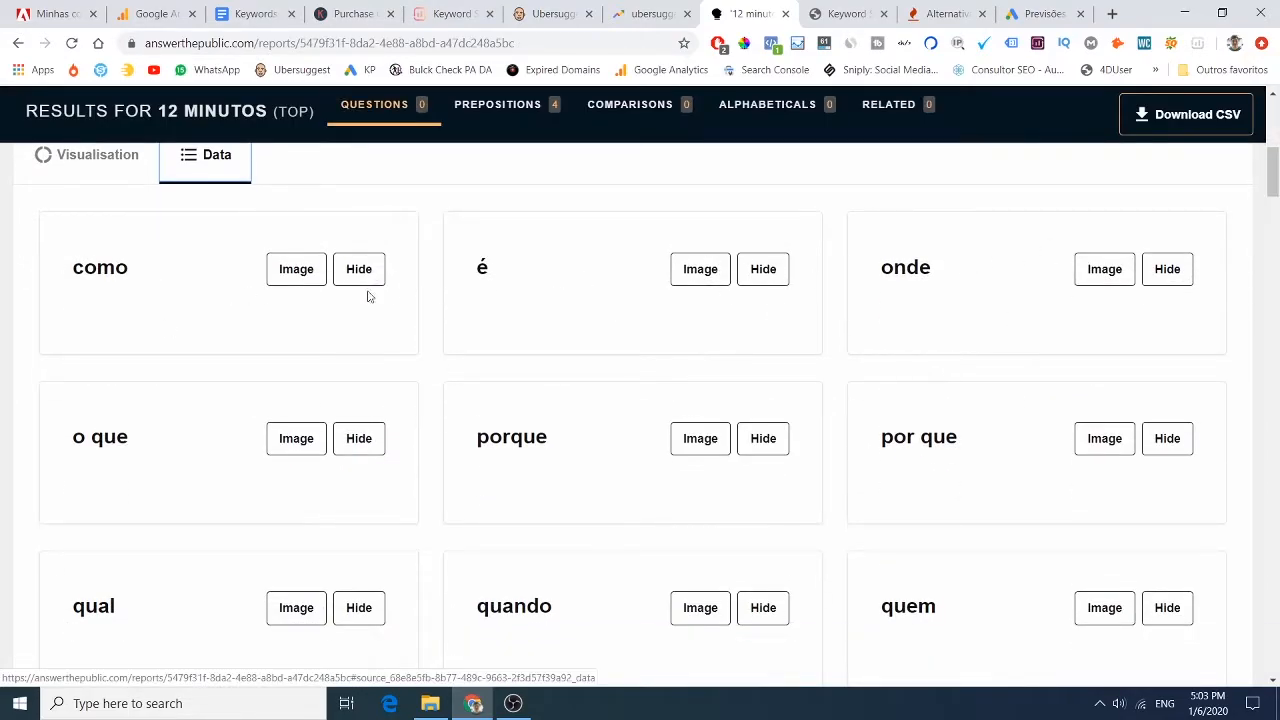
Show the prepositions section as a data list and review the suggested phrases.
{"action": "scroll", "coordinate": [560, 350], "scroll_direction": "down", "scroll_amount": 8}
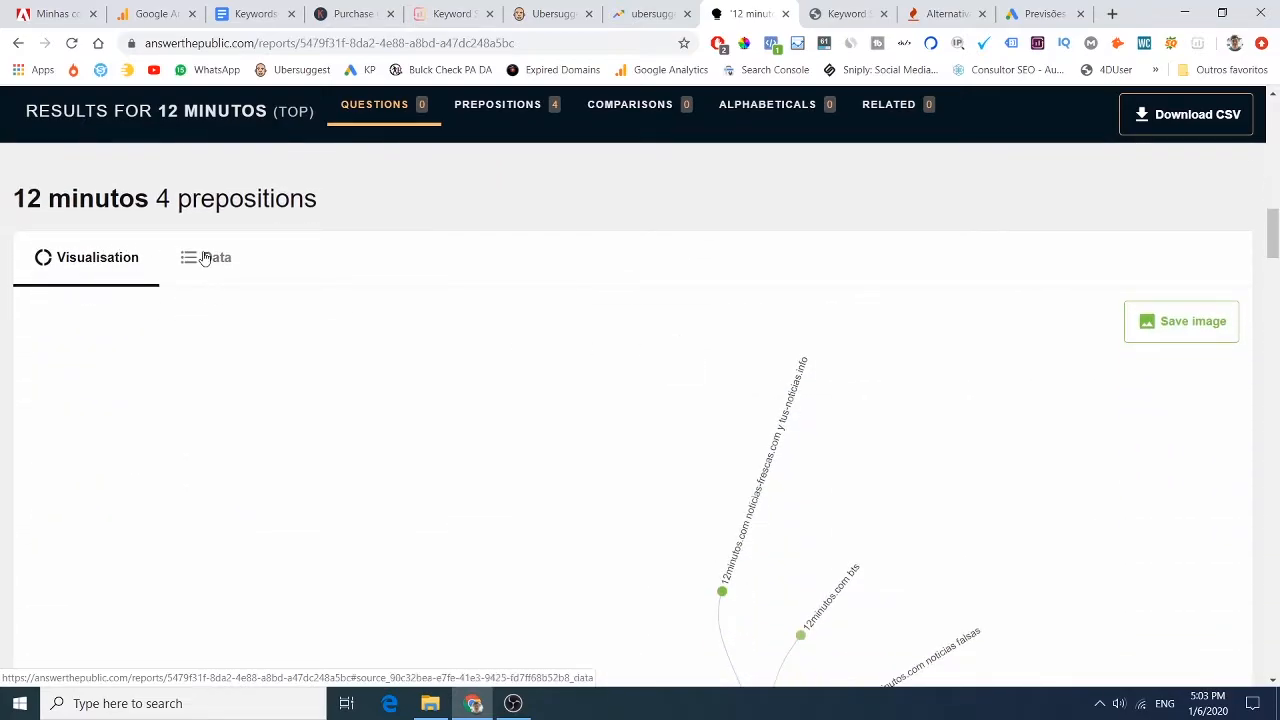
{"action": "left_click", "coordinate": [204, 258]}
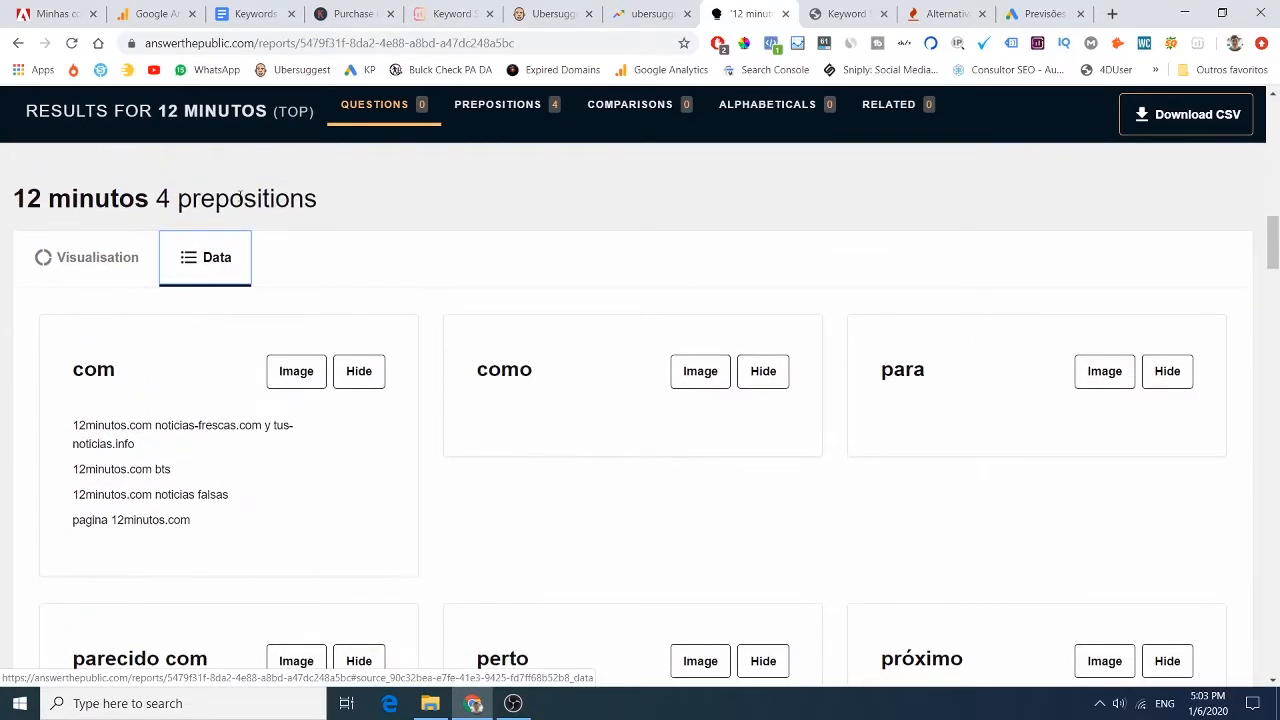
{"action": "scroll", "coordinate": [150, 321], "scroll_direction": "down", "scroll_amount": 1}
{"action": "scroll", "coordinate": [429, 343], "scroll_direction": "down", "scroll_amount": 1}
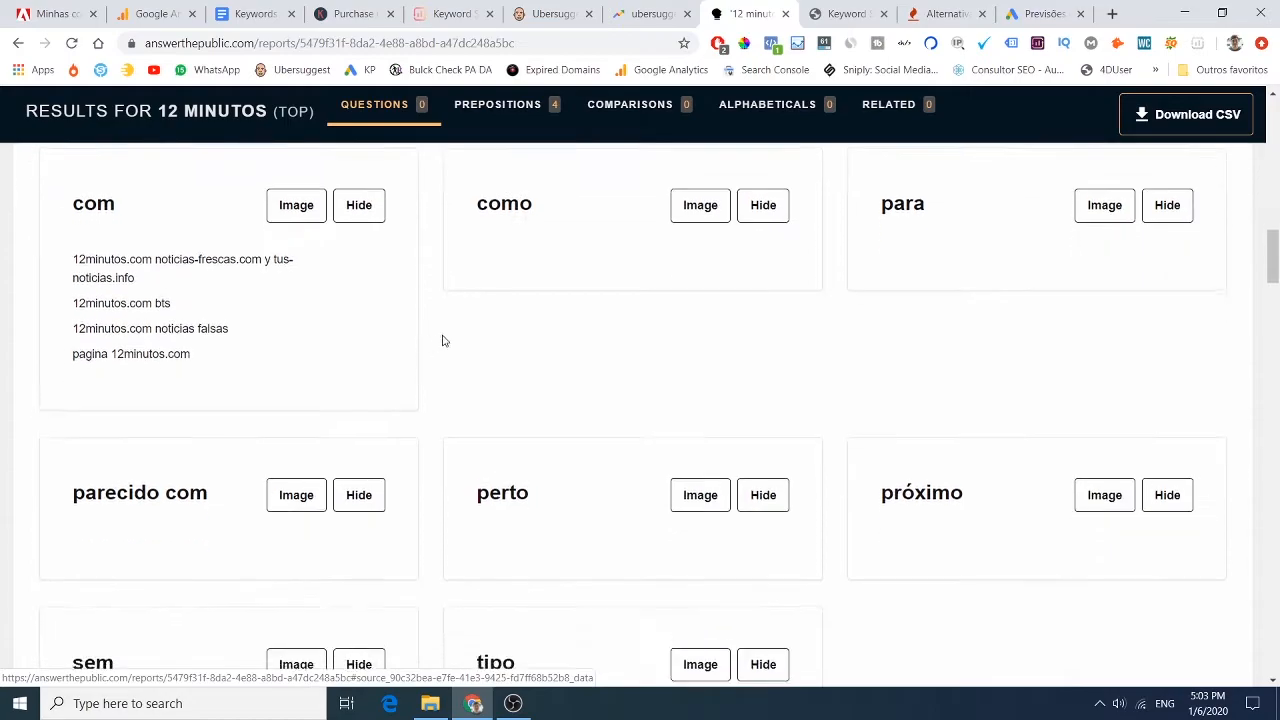
Show the comparisons section as a data list, and look through the alphabeticals and related sections of the report.
{"action": "scroll", "coordinate": [737, 457], "scroll_direction": "down", "scroll_amount": 9}
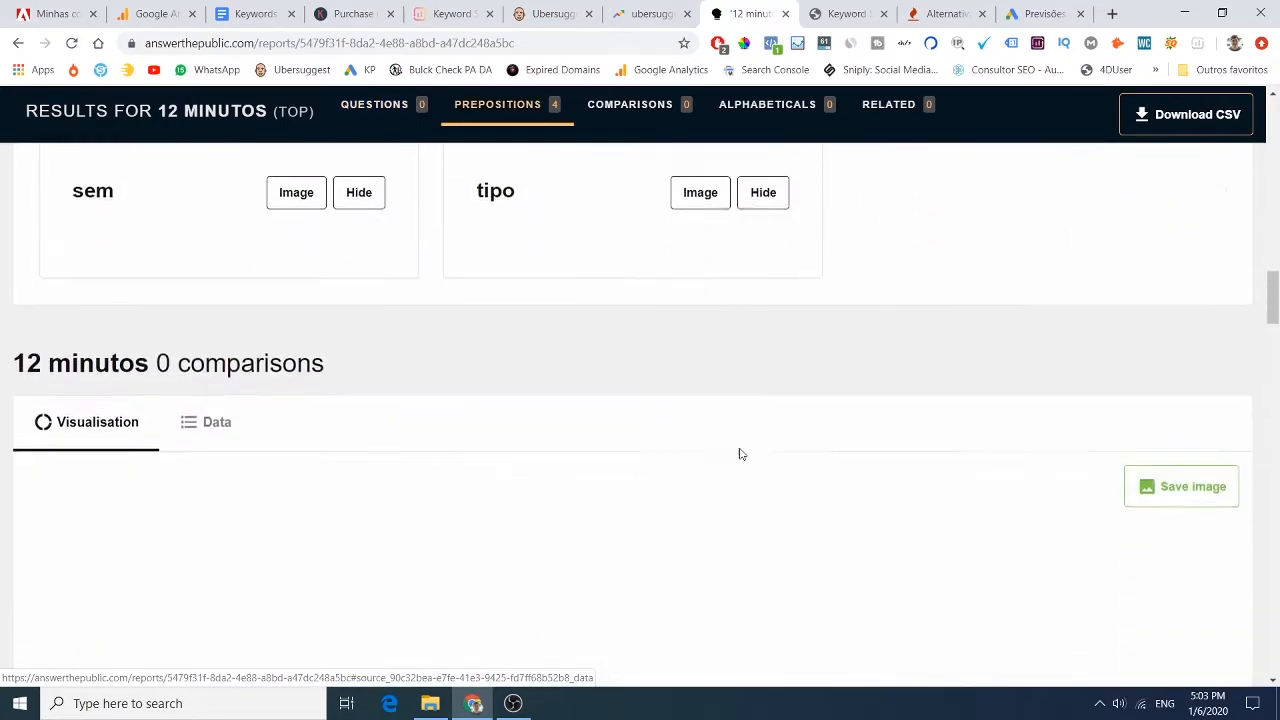
{"action": "scroll", "coordinate": [737, 443], "scroll_direction": "up", "scroll_amount": 1}
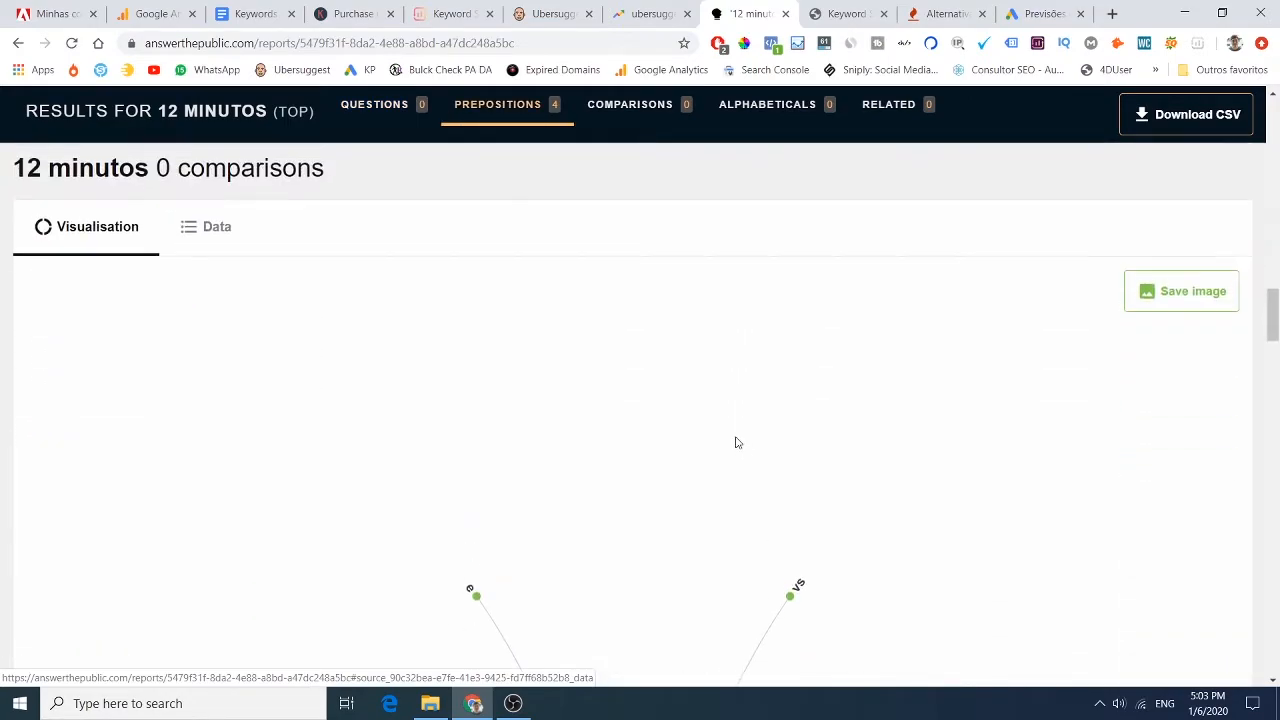
{"action": "left_click", "coordinate": [226, 246]}
{"action": "scroll", "coordinate": [407, 315], "scroll_direction": "down", "scroll_amount": 4}
{"action": "scroll", "coordinate": [407, 320], "scroll_direction": "down", "scroll_amount": 12}
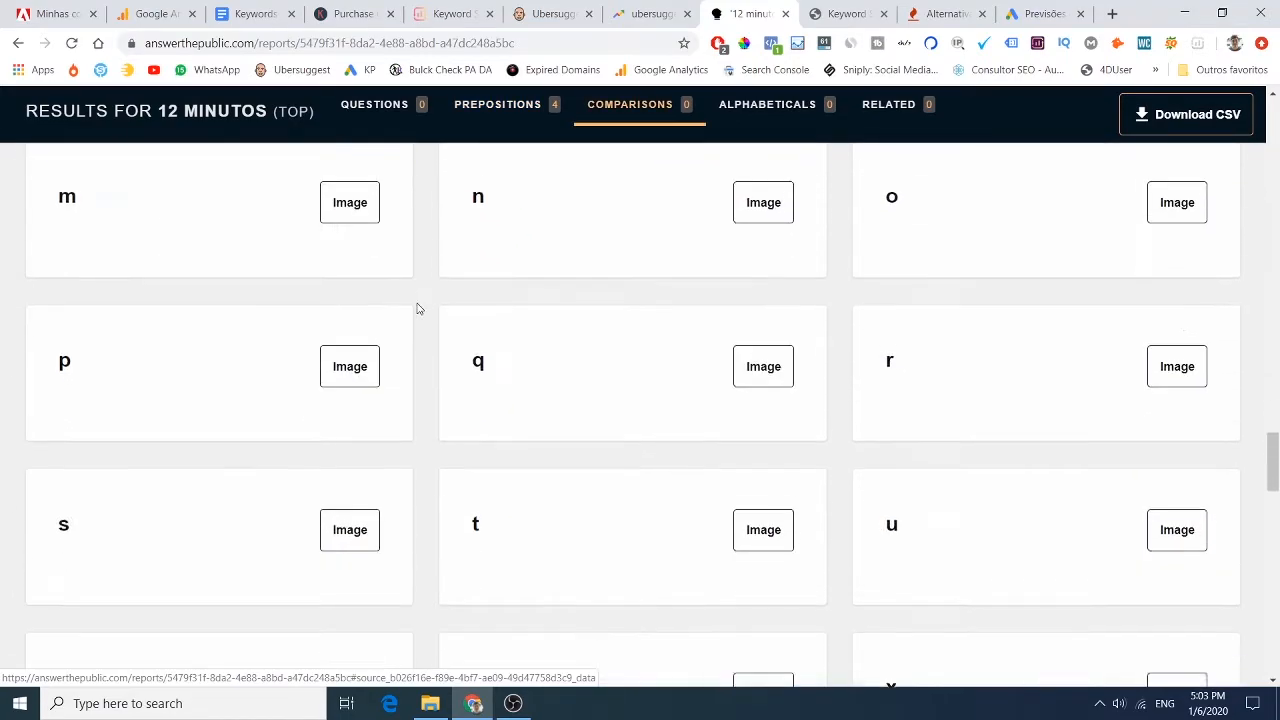
{"action": "scroll", "coordinate": [419, 308], "scroll_direction": "down", "scroll_amount": 5}
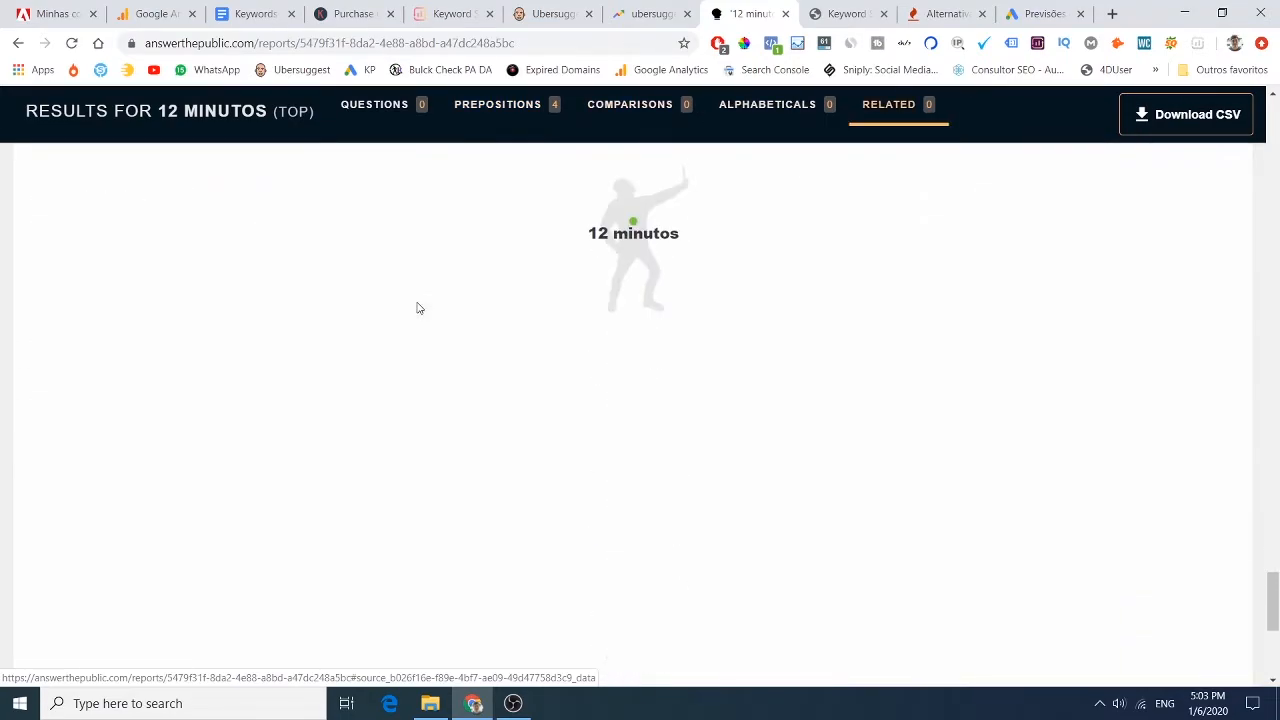
{"action": "scroll", "coordinate": [354, 311], "scroll_direction": "up", "scroll_amount": 10}
{"action": "scroll", "coordinate": [349, 327], "scroll_direction": "up", "scroll_amount": 15}
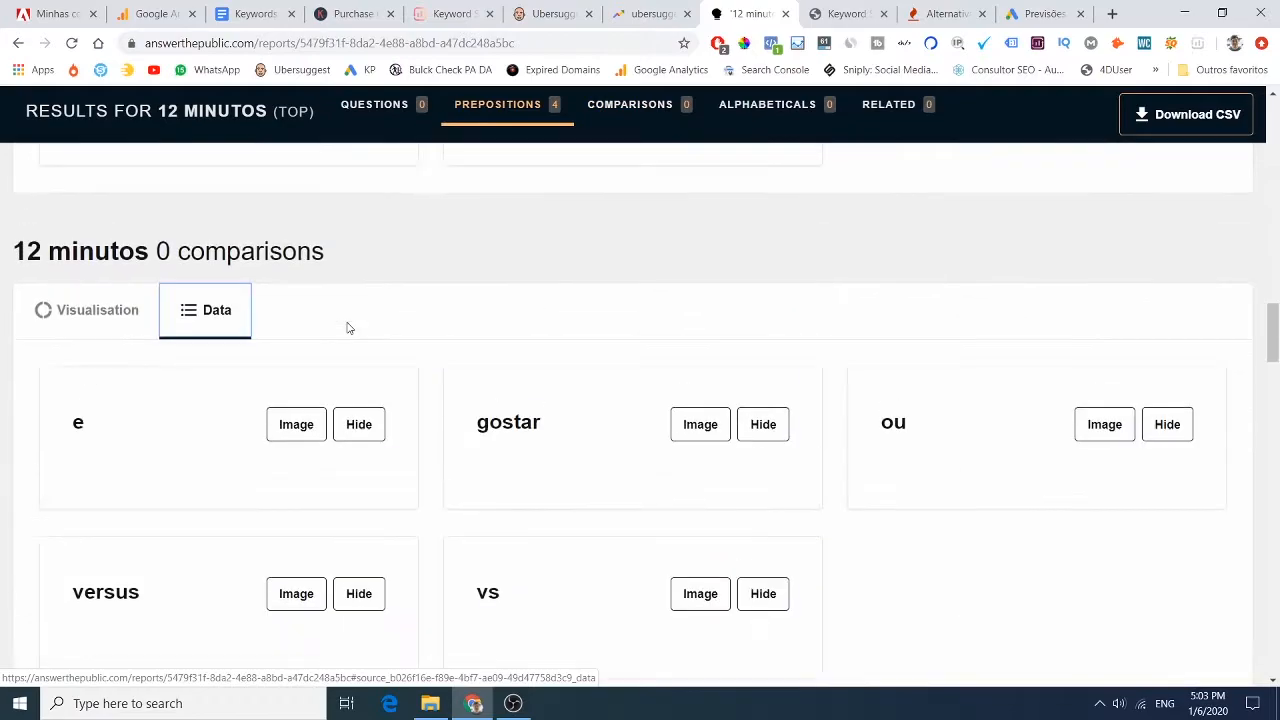
{"action": "scroll", "coordinate": [465, 345], "scroll_direction": "up", "scroll_amount": 2}
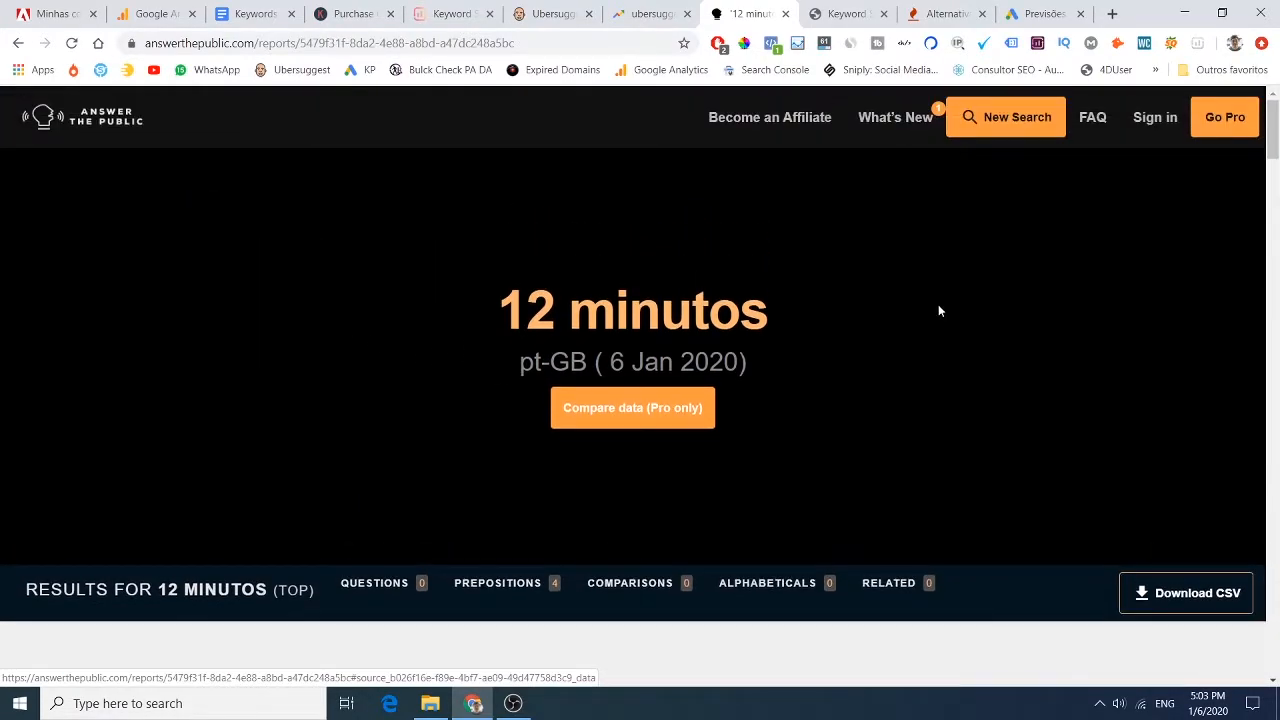
Start a new AnswerThePublic search in Português and get questions for the keyword "otimizacao de sites".
{"action": "left_click", "coordinate": [985, 130]}
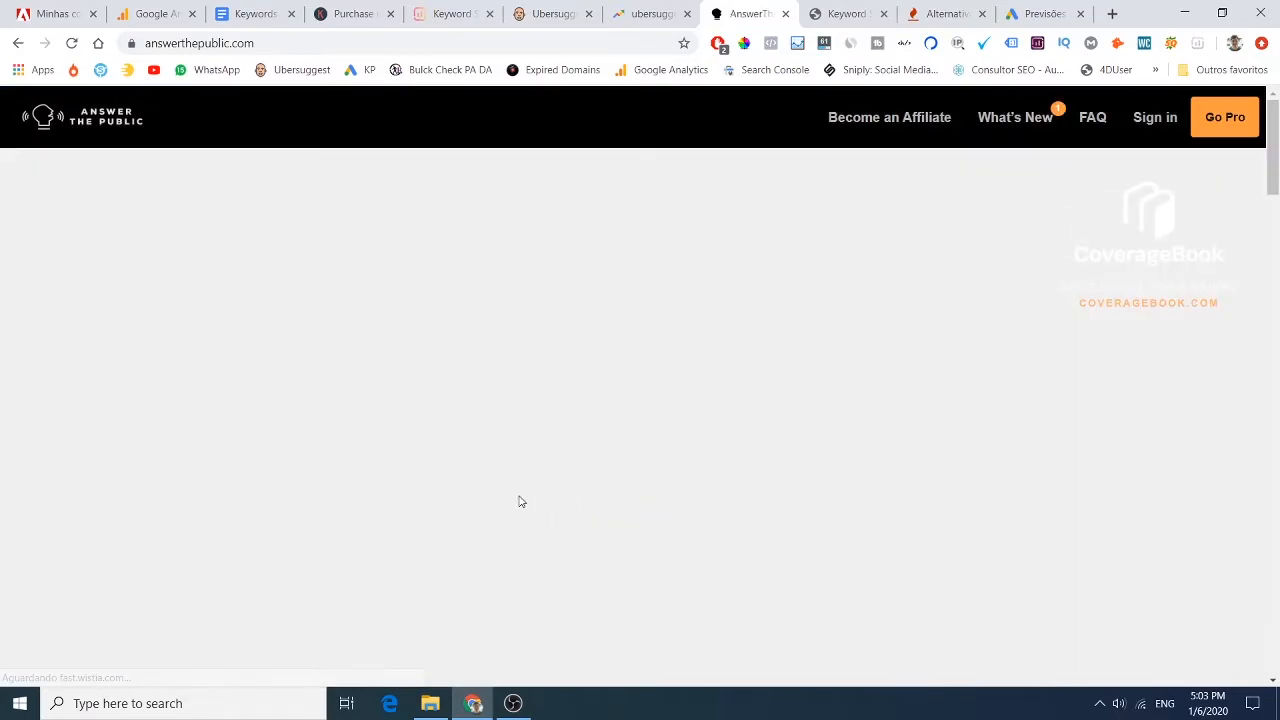
{"action": "scroll", "coordinate": [544, 415], "scroll_direction": "down", "scroll_amount": 2}
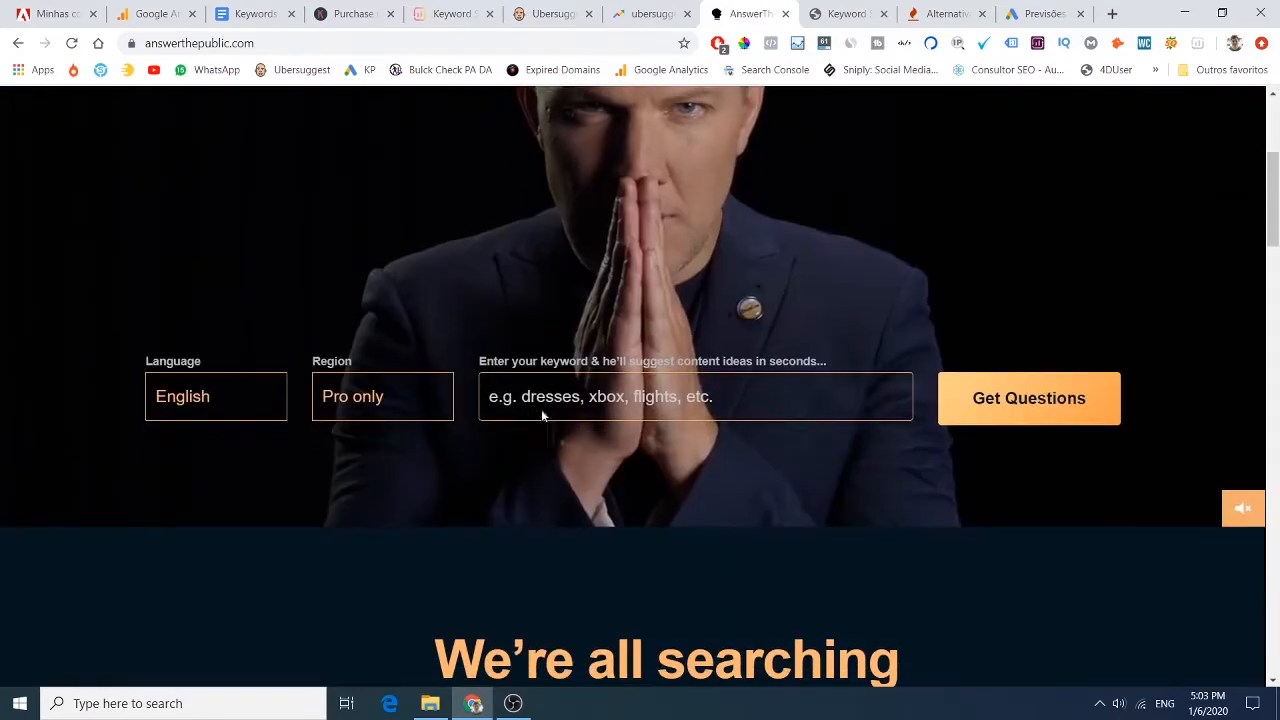
{"action": "left_click", "coordinate": [170, 406]}
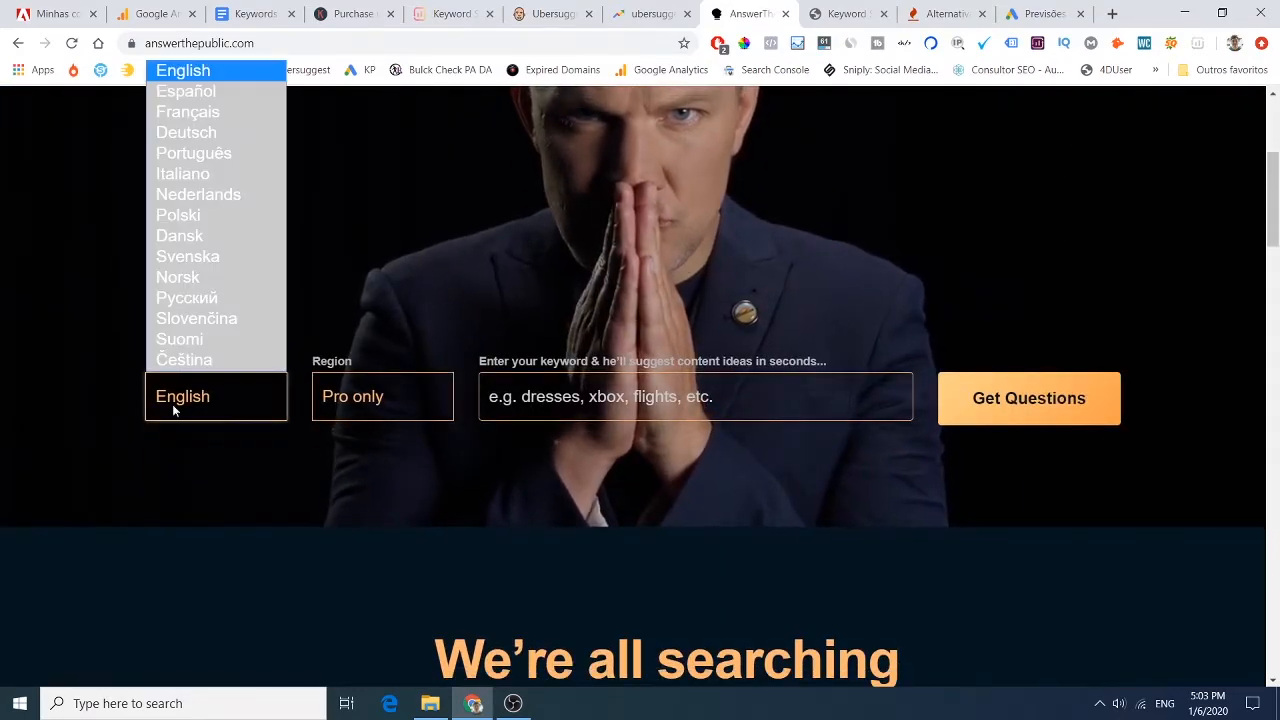
{"action": "left_click", "coordinate": [200, 153]}
{"action": "left_click", "coordinate": [495, 397]}
{"action": "type", "text": "otim"}
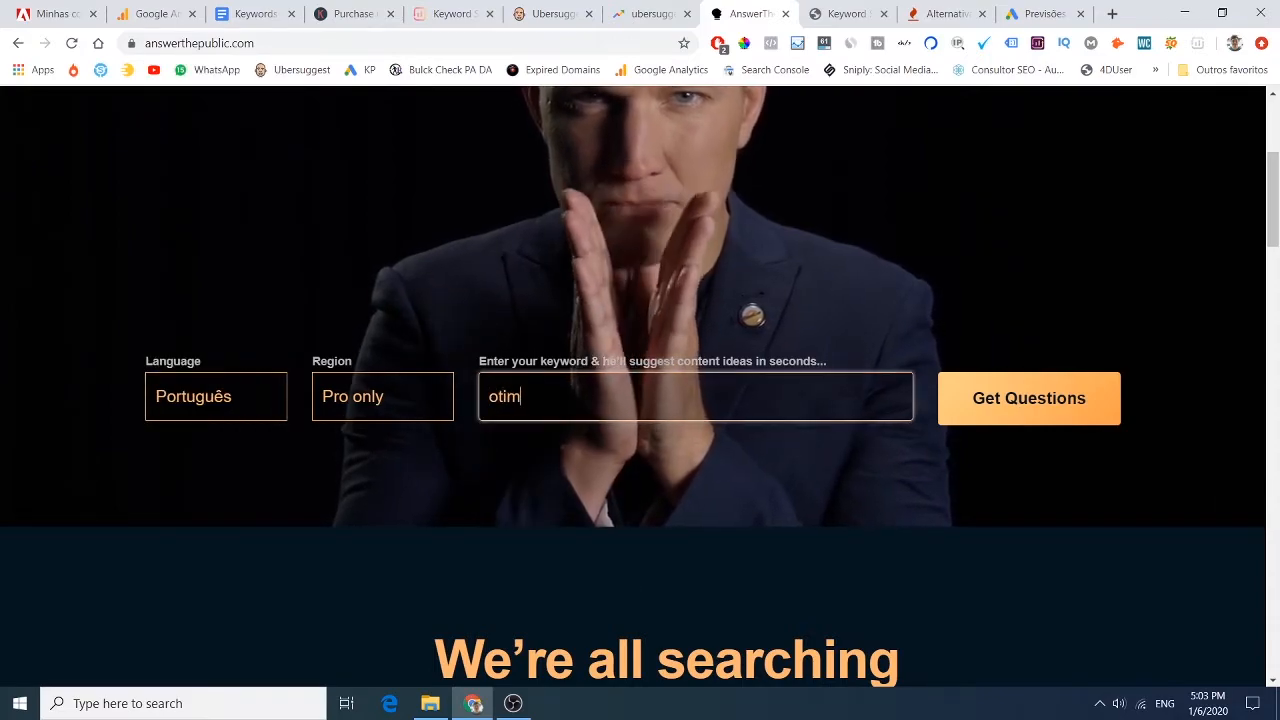
{"action": "type", "text": "izaca"}
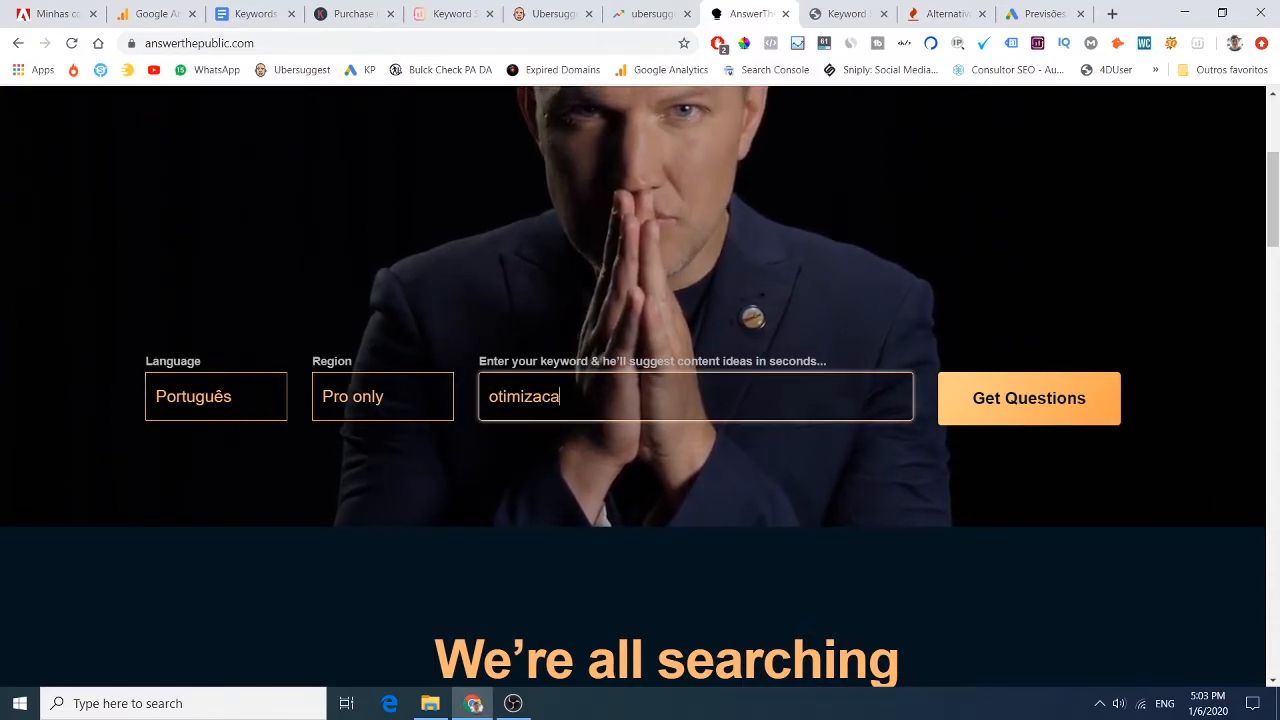
{"action": "type", "text": "o de sites"}
{"action": "key", "text": "Return"}
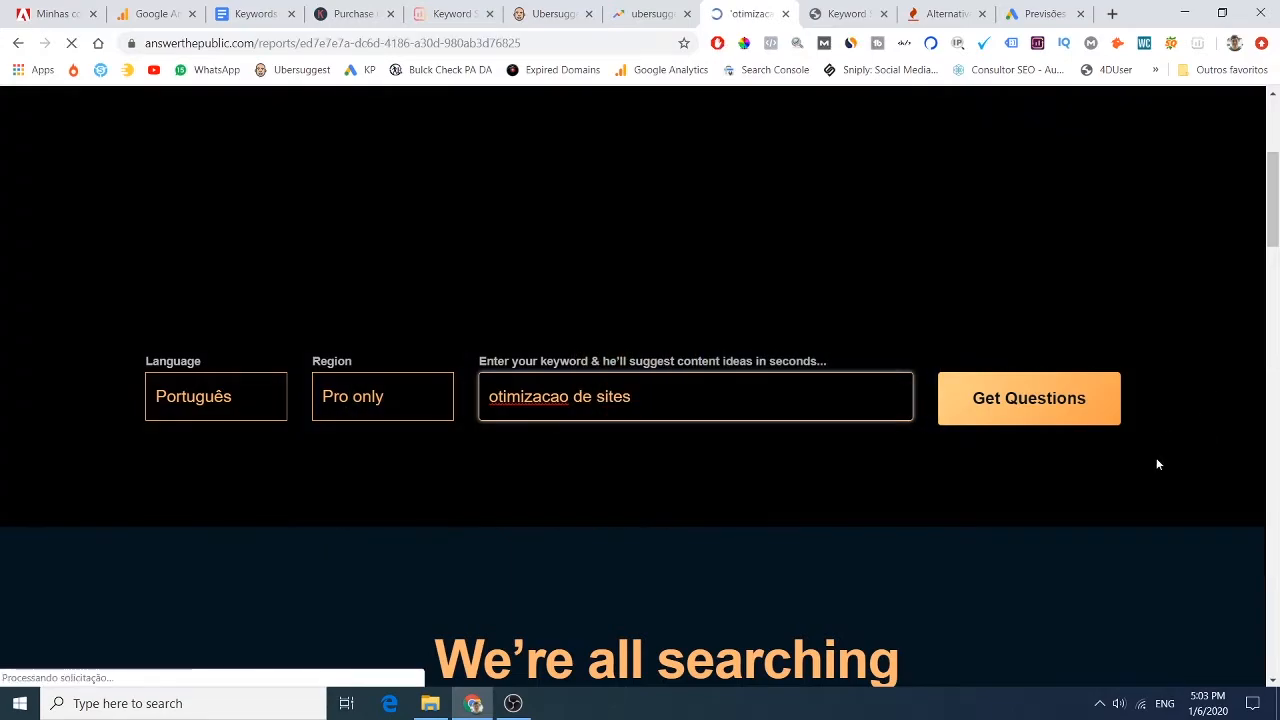
Show the questions section for "otimizacao de sites" as a data list and examine the "como" suggestions.
{"action": "scroll", "coordinate": [830, 371], "scroll_direction": "down", "scroll_amount": 2}
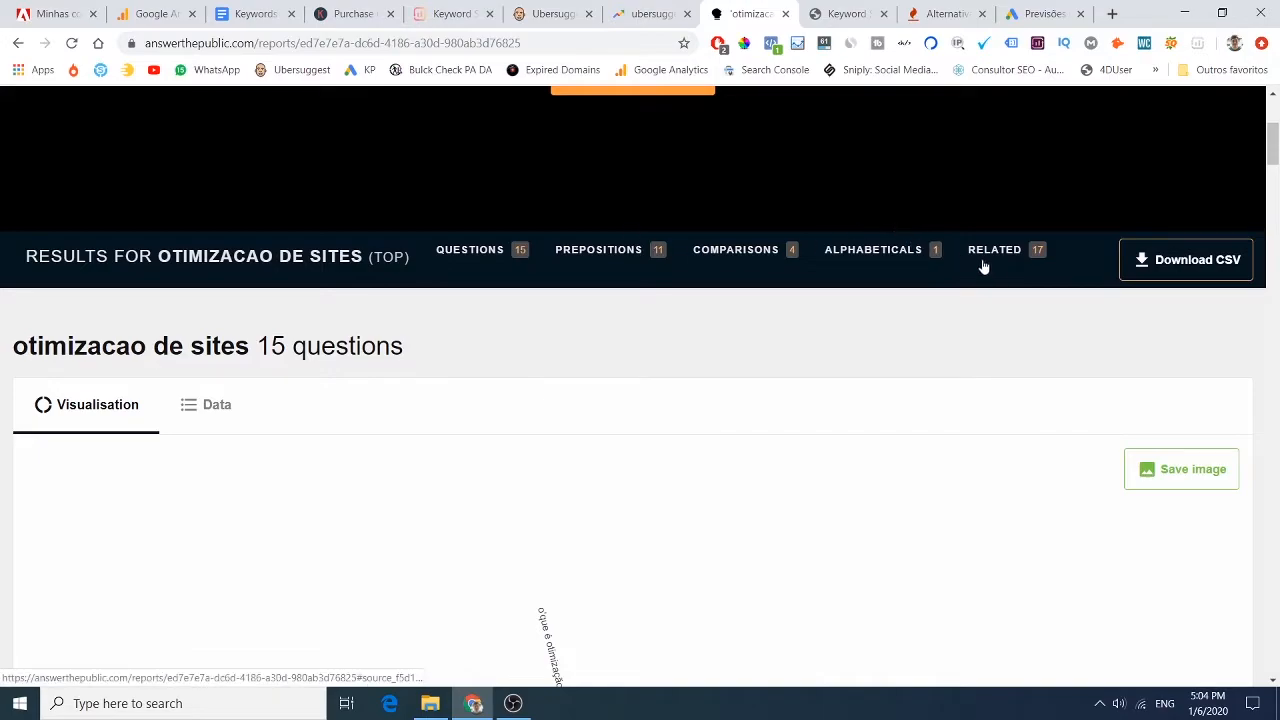
{"action": "left_click", "coordinate": [212, 410]}
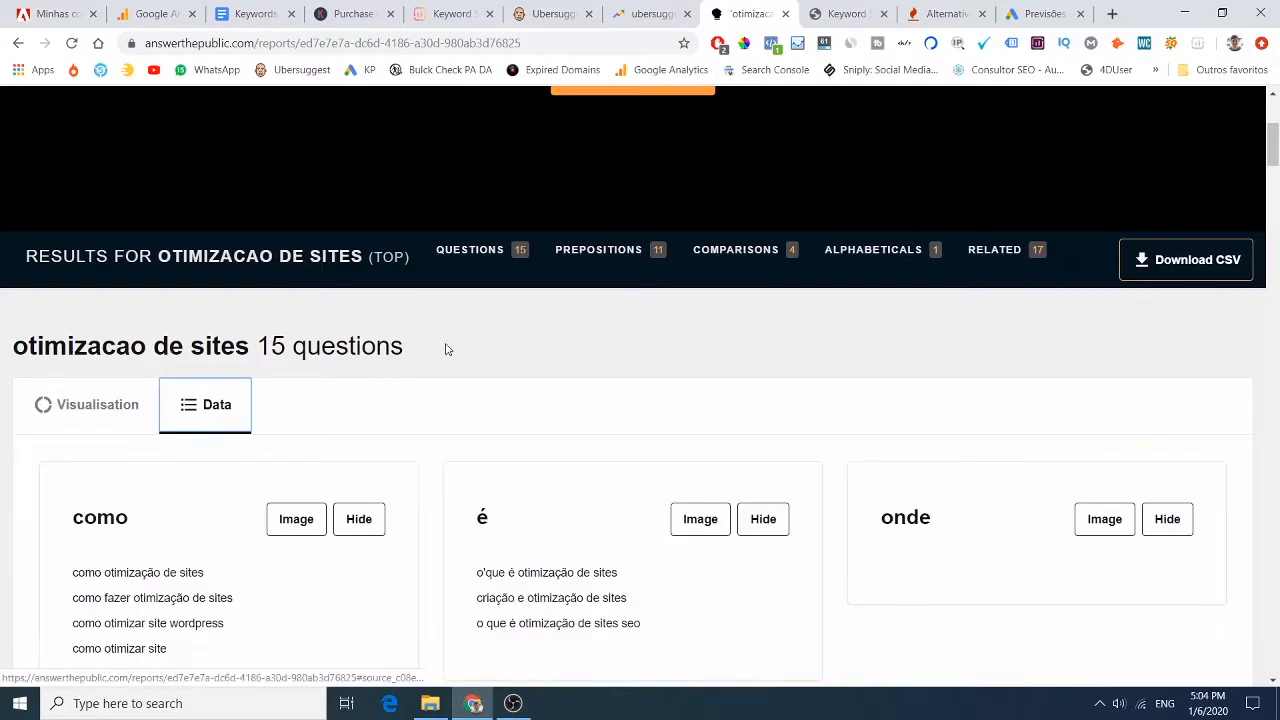
{"action": "scroll", "coordinate": [446, 350], "scroll_direction": "down", "scroll_amount": 3}
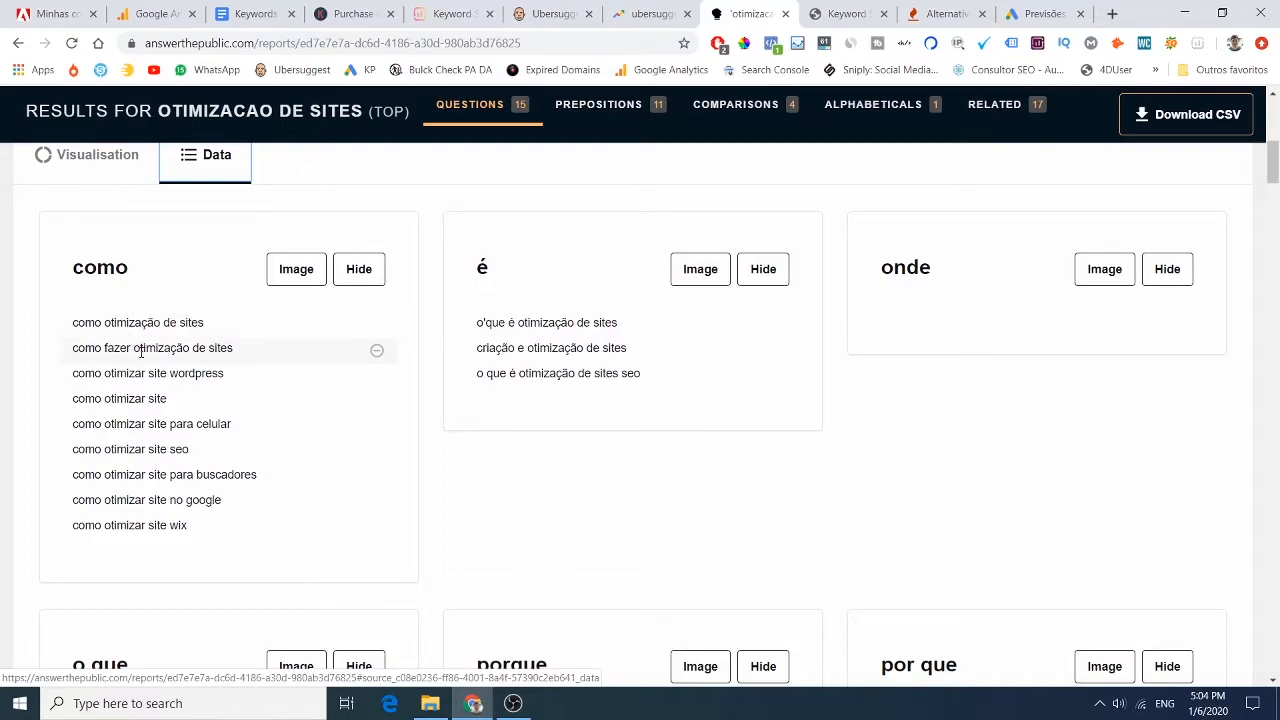
{"action": "double_click", "coordinate": [115, 348]}
{"action": "double_click", "coordinate": [162, 348]}
{"action": "triple_click", "coordinate": [190, 348]}
Show the prepositions section of the "otimizacao de sites" report as a data list and review the "para" phrases.
{"action": "scroll", "coordinate": [264, 330], "scroll_direction": "down", "scroll_amount": 4}
{"action": "scroll", "coordinate": [263, 338], "scroll_direction": "down", "scroll_amount": 10}
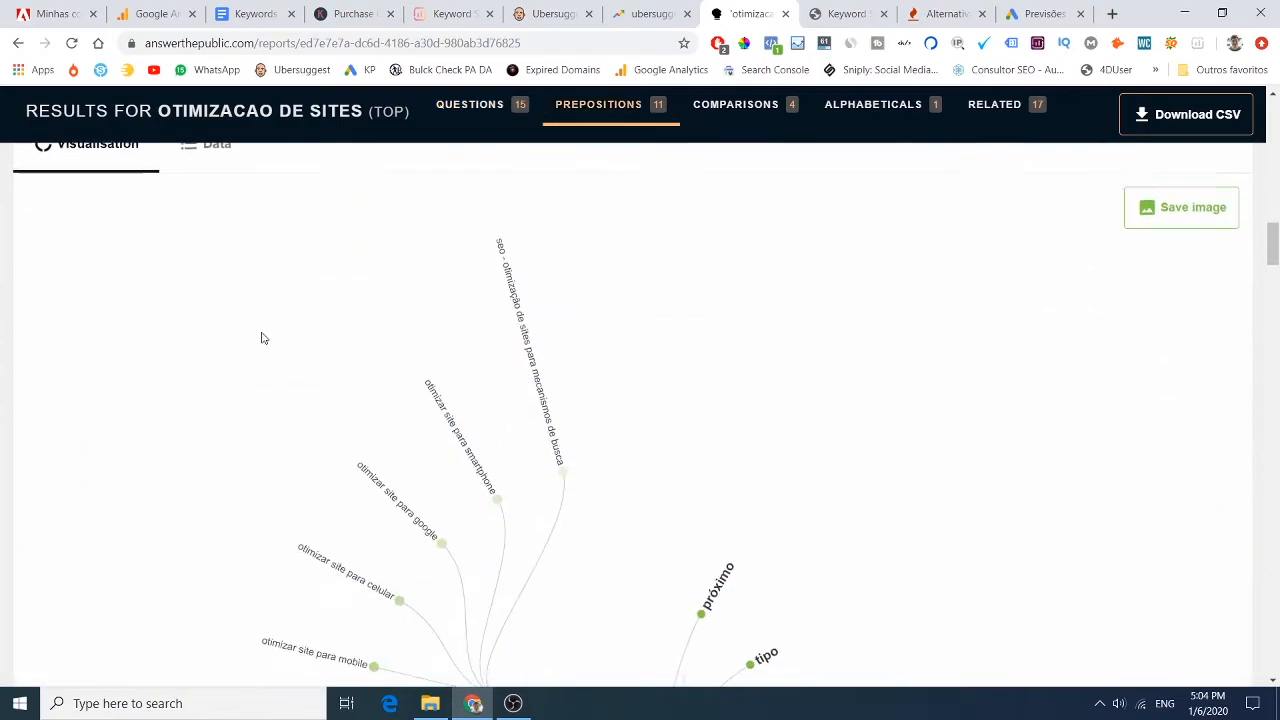
{"action": "left_click", "coordinate": [210, 232]}
{"action": "scroll", "coordinate": [406, 354], "scroll_direction": "down", "scroll_amount": 1}
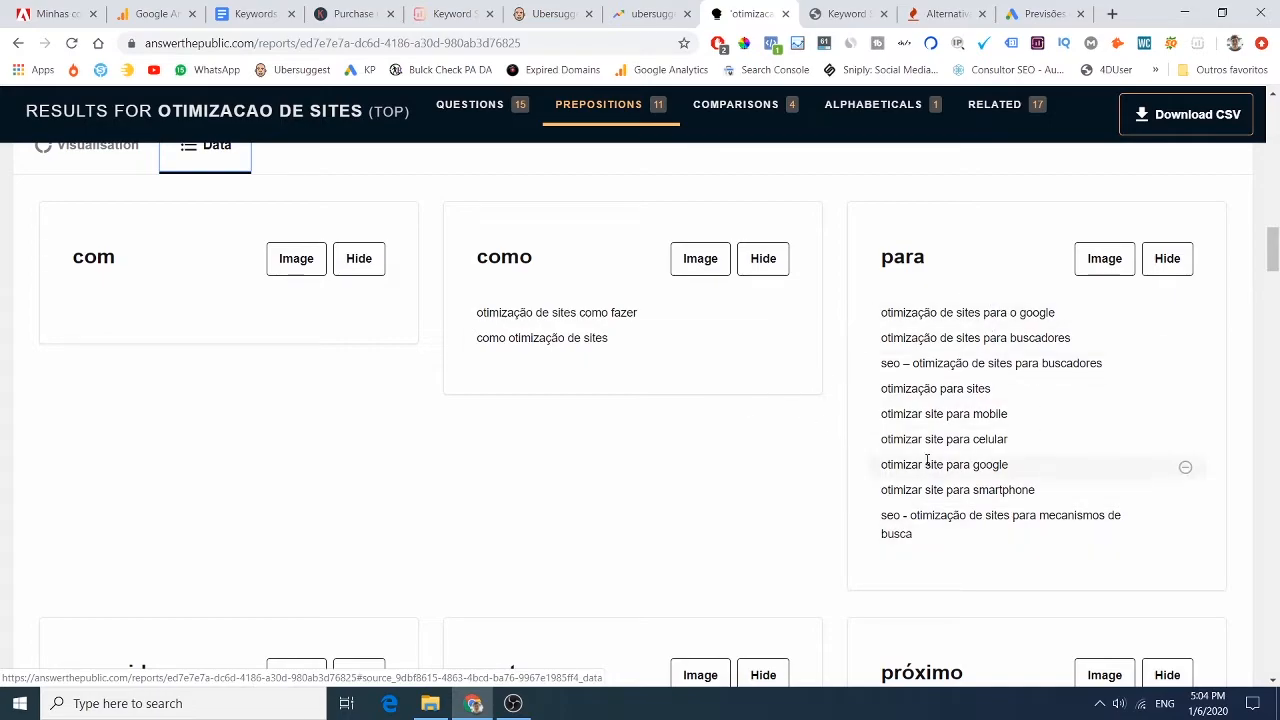
Show the comparisons section of the "otimizacao de sites" report as a data list and review its suggestions.
{"action": "scroll", "coordinate": [503, 383], "scroll_direction": "down", "scroll_amount": 8}
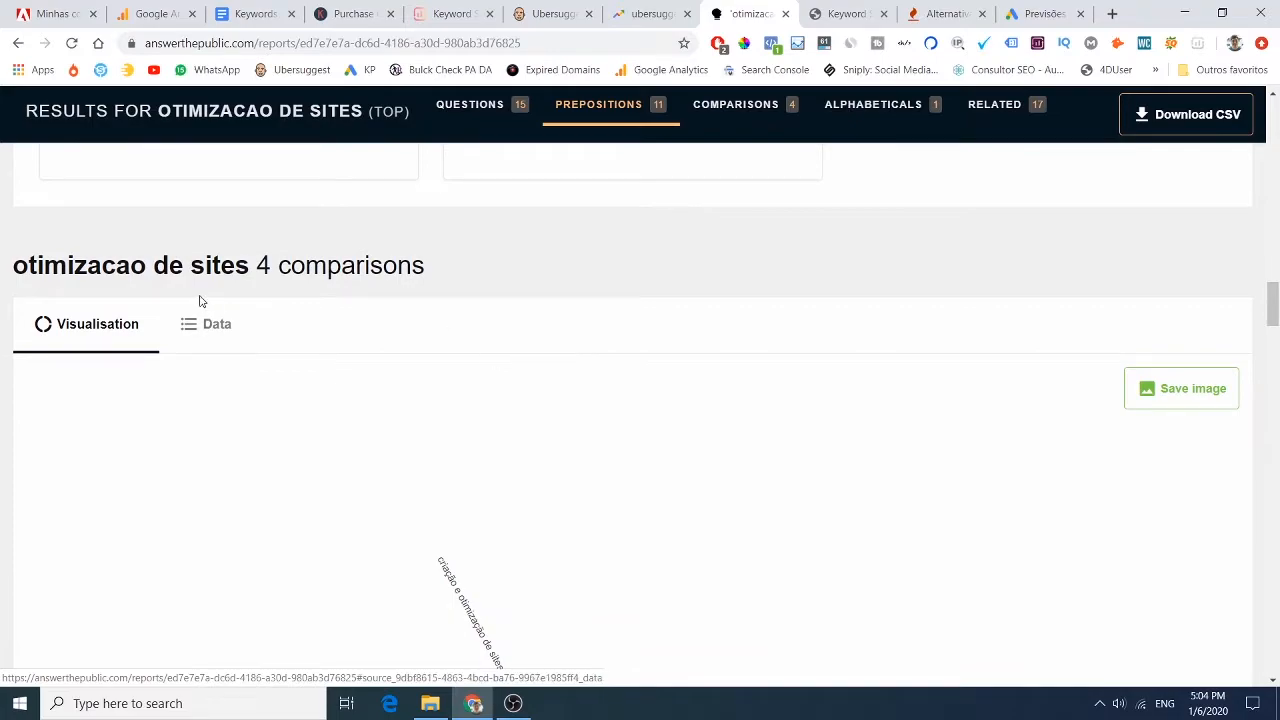
{"action": "left_click", "coordinate": [214, 324]}
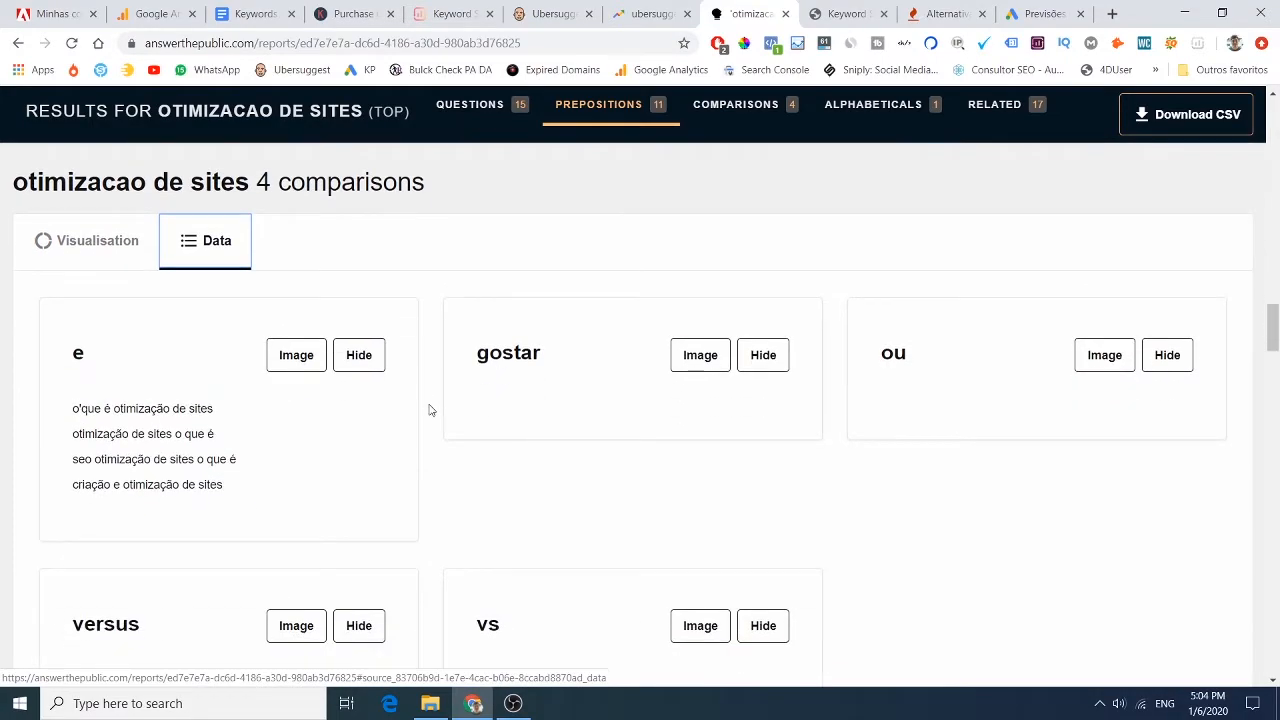
{"action": "scroll", "coordinate": [464, 380], "scroll_direction": "down", "scroll_amount": 1}
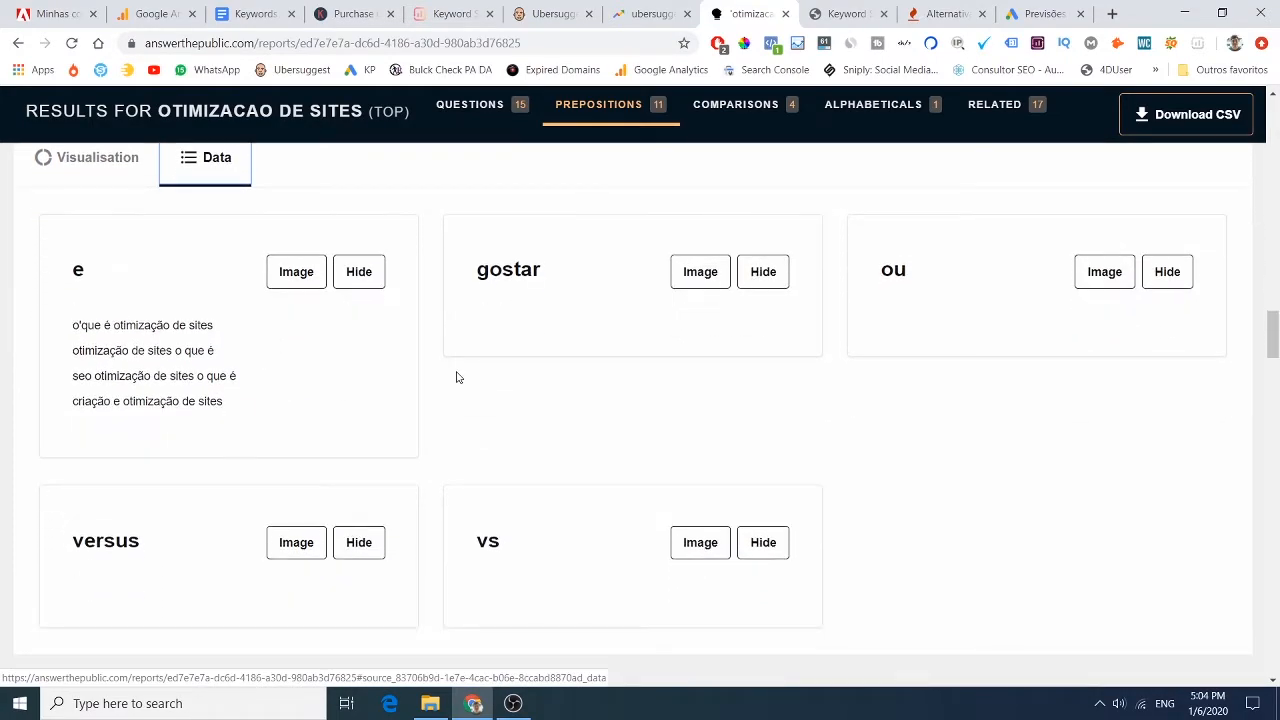
Examine the alphabeticals section of the "otimizacao de sites" report, highlighting suggestions under the letters a and b.
{"action": "scroll", "coordinate": [309, 357], "scroll_direction": "down", "scroll_amount": 4}
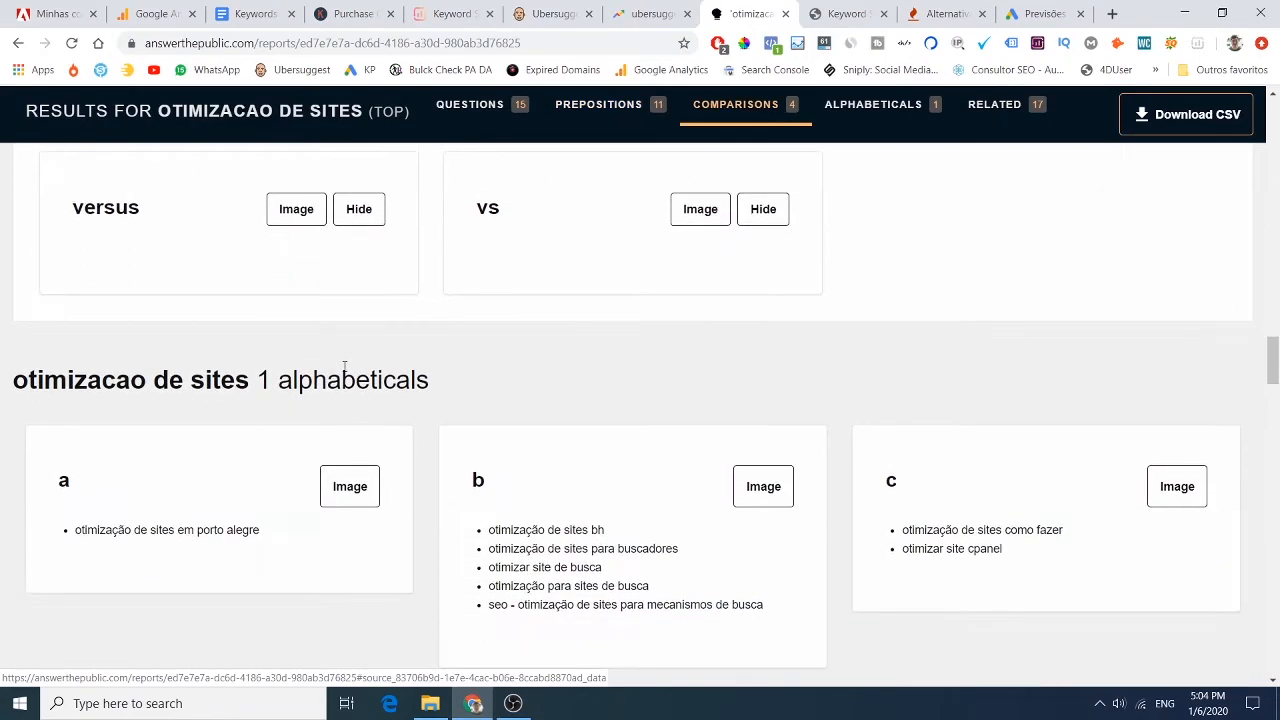
{"action": "scroll", "coordinate": [380, 364], "scroll_direction": "down", "scroll_amount": 2}
{"action": "triple_click", "coordinate": [541, 362]}
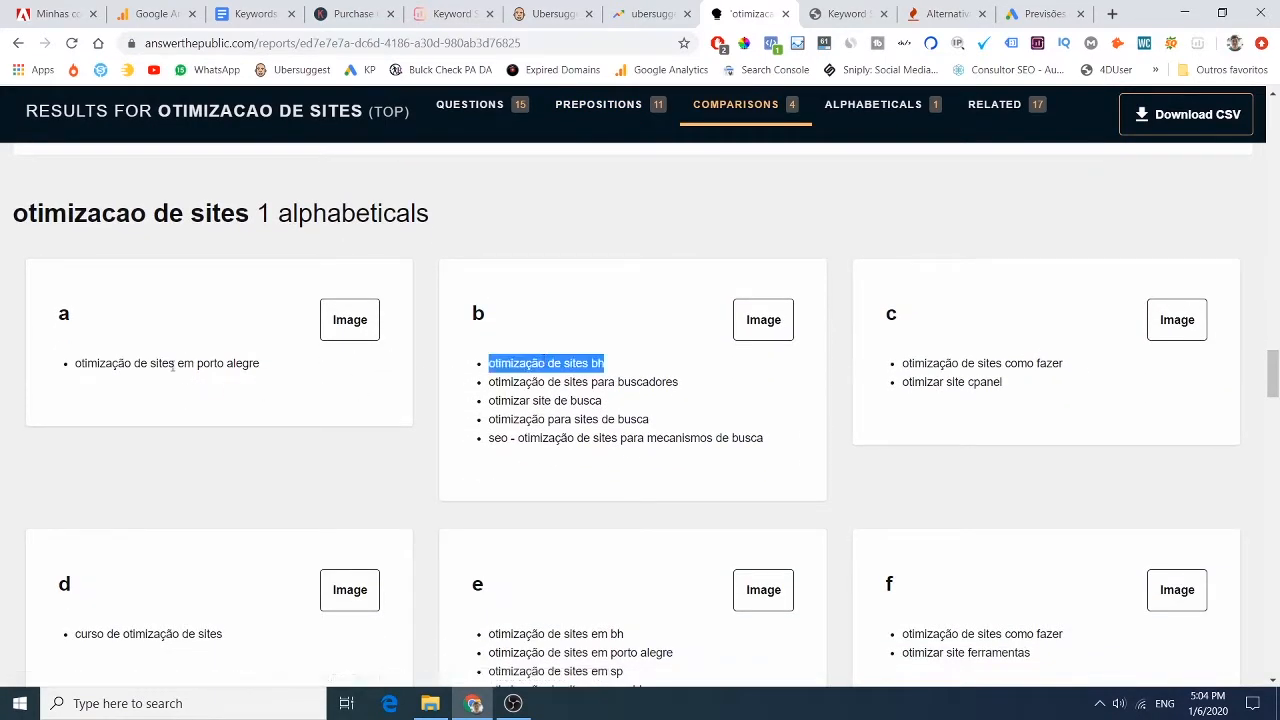
{"action": "double_click", "coordinate": [157, 363]}
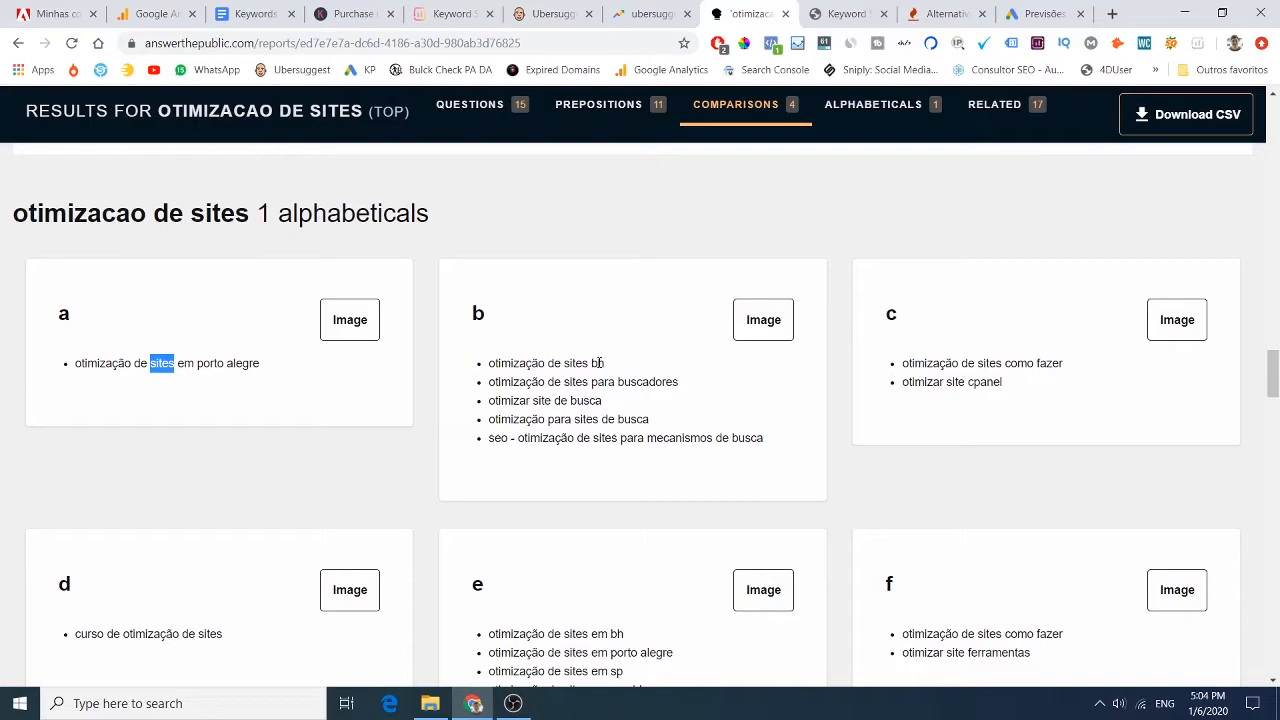
{"action": "left_click_drag", "start_coordinate": [547, 363], "coordinate": [560, 439]}
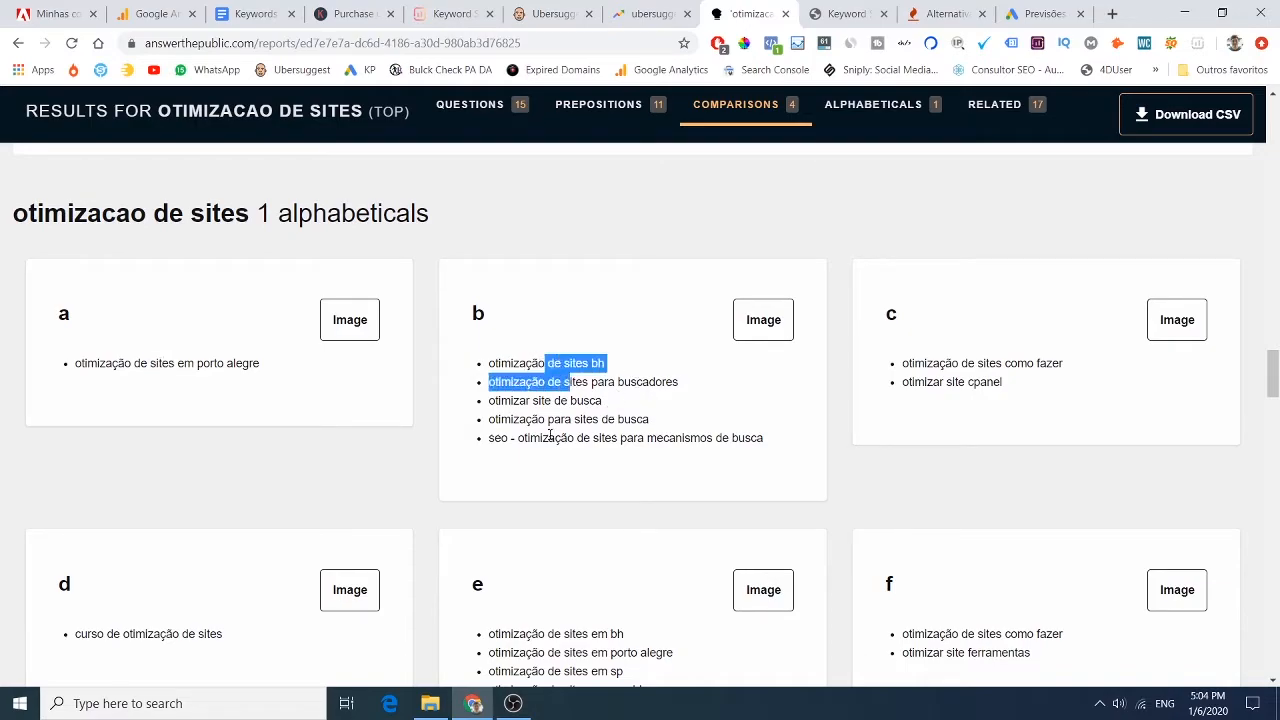
{"action": "left_click", "coordinate": [550, 433]}
{"action": "double_click", "coordinate": [494, 363]}
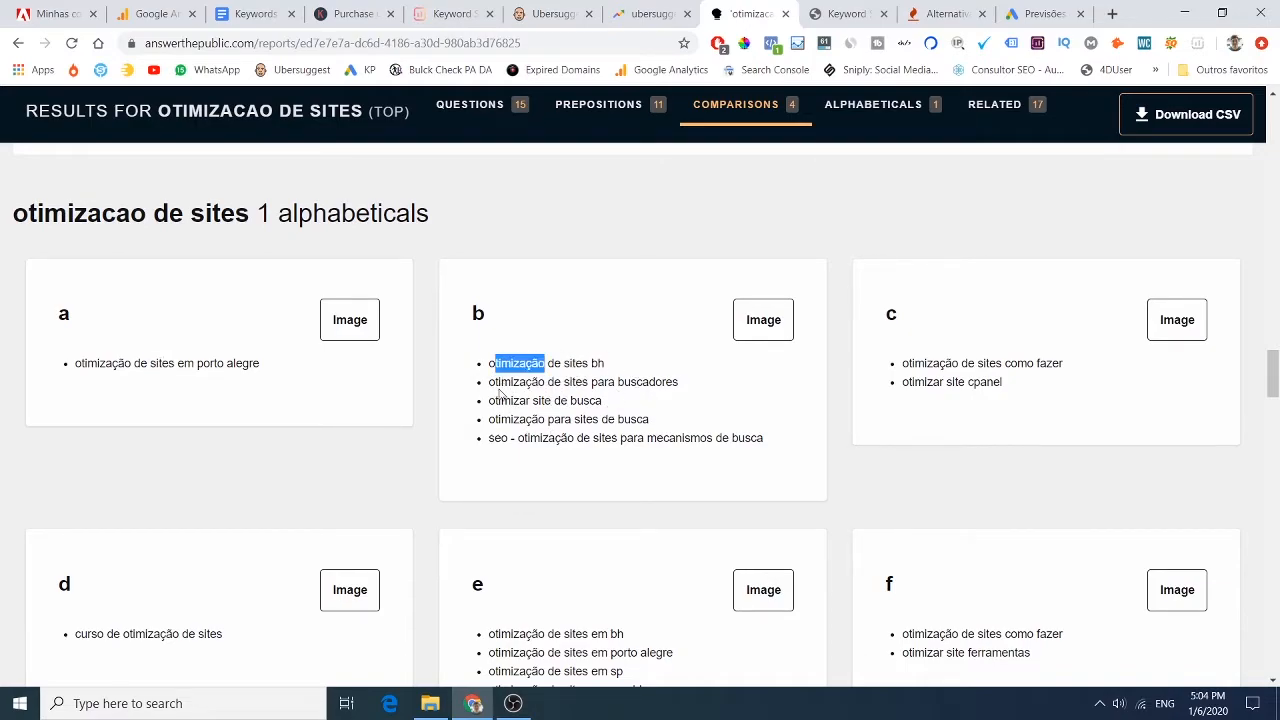
{"action": "left_click_drag", "start_coordinate": [499, 382], "coordinate": [545, 400]}
{"action": "left_click", "coordinate": [585, 437]}
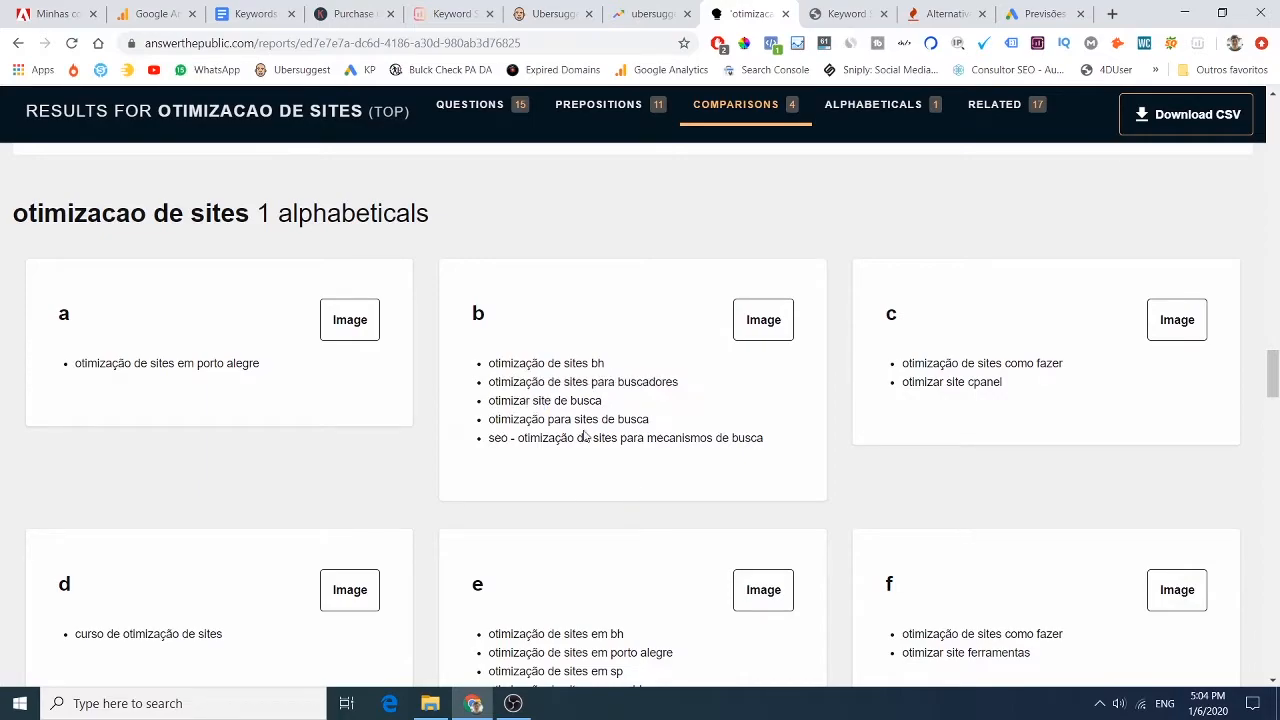
{"action": "scroll", "coordinate": [586, 487], "scroll_direction": "down", "scroll_amount": 8}
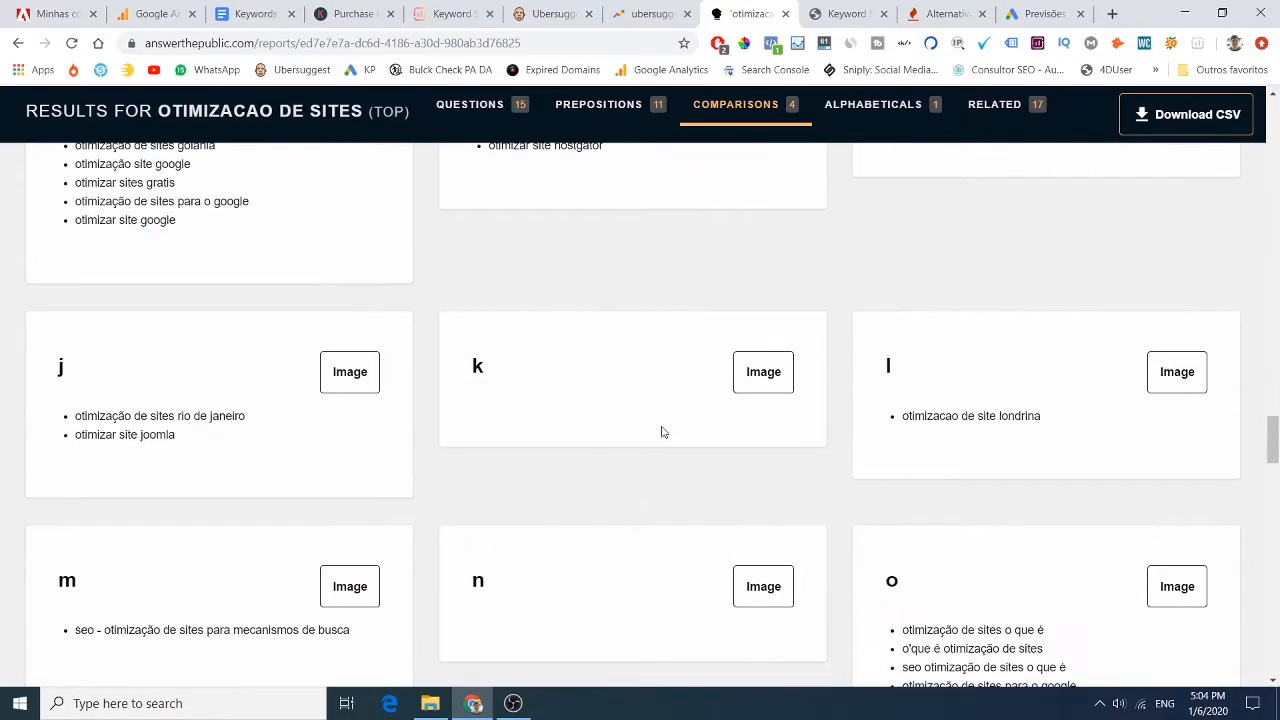
Point out the keywordshitter2 link in the Google Docs tool list, and switch to the Keyword Shitter 2 page.
{"action": "left_click", "coordinate": [262, 14]}
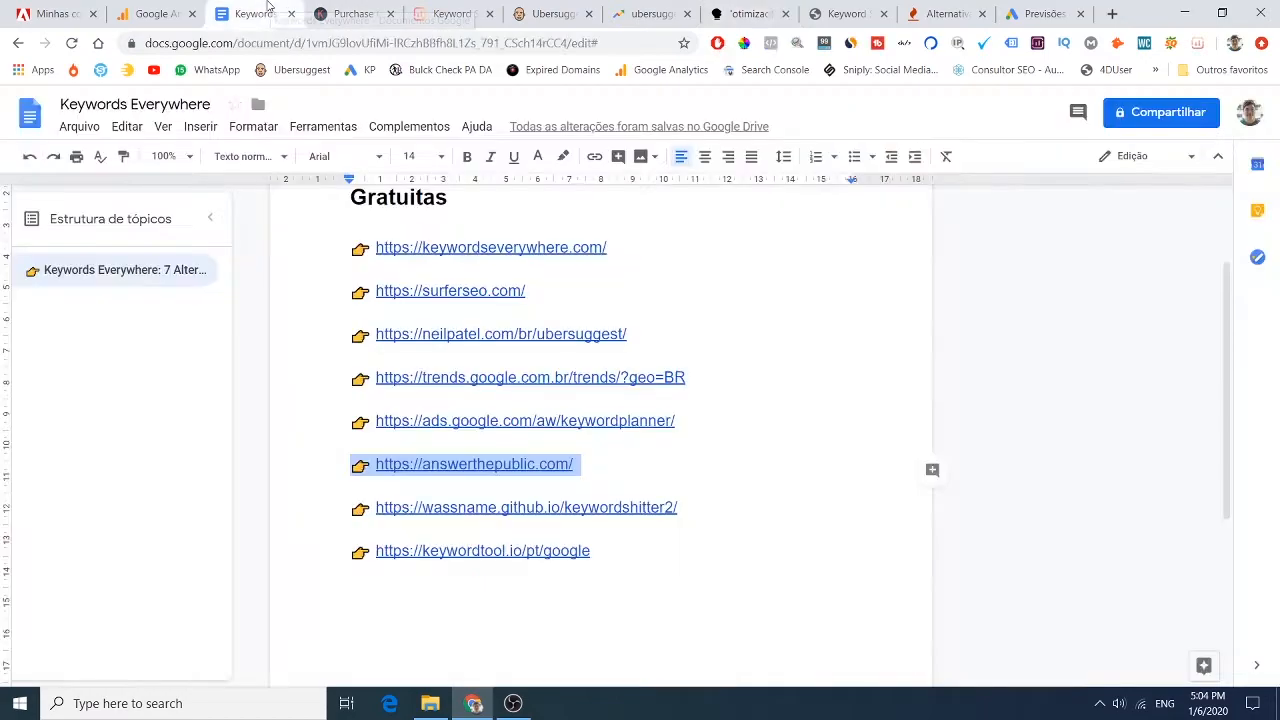
{"action": "double_click", "coordinate": [615, 505]}
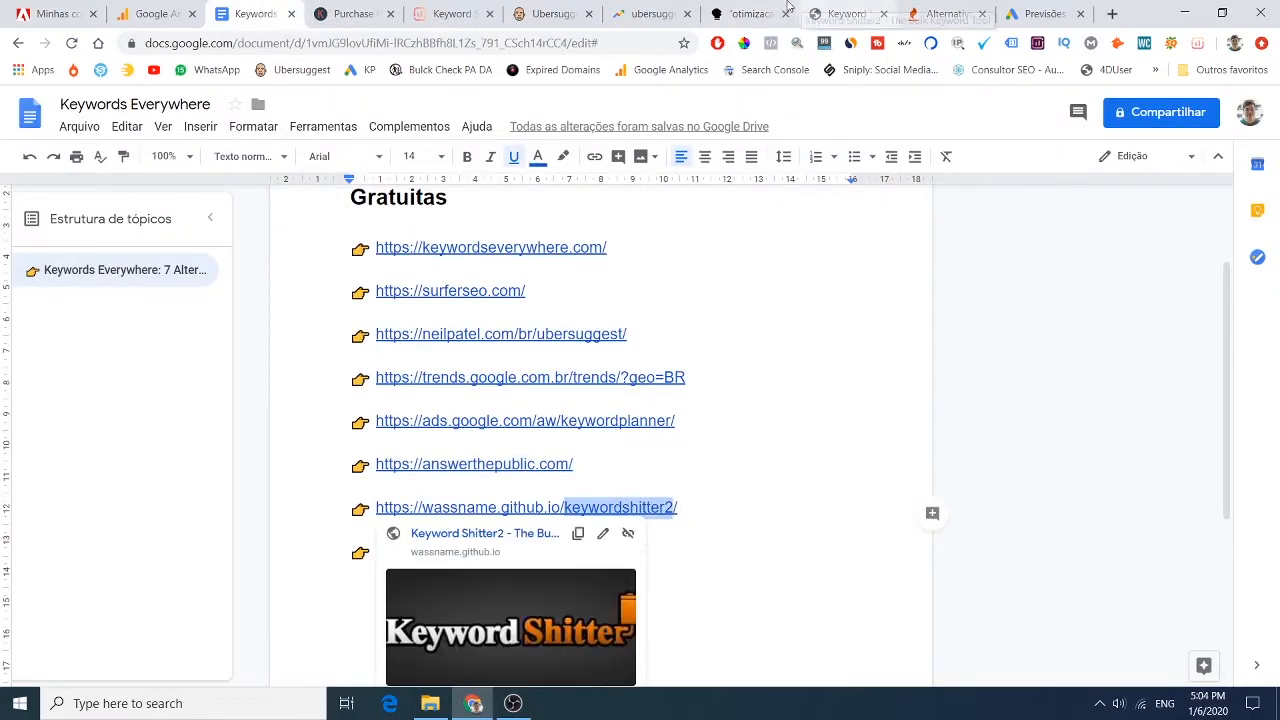
{"action": "left_click", "coordinate": [814, 368]}
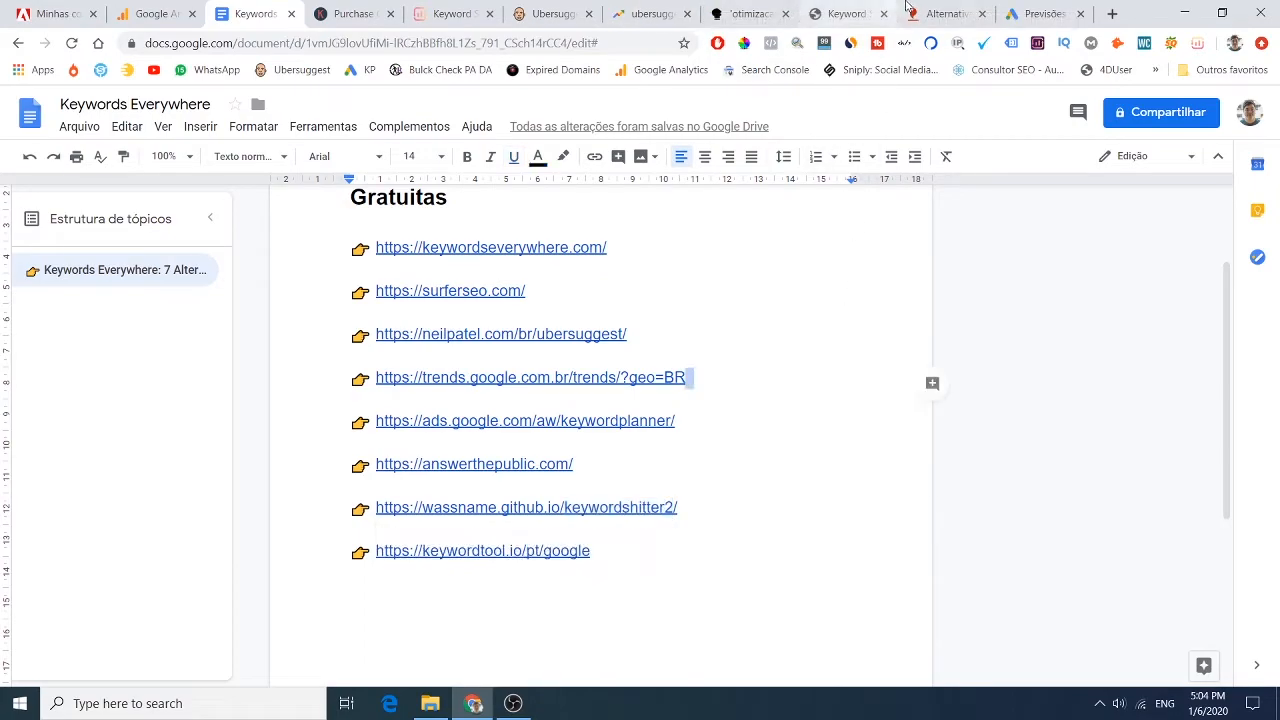
{"action": "left_click", "coordinate": [840, 13]}
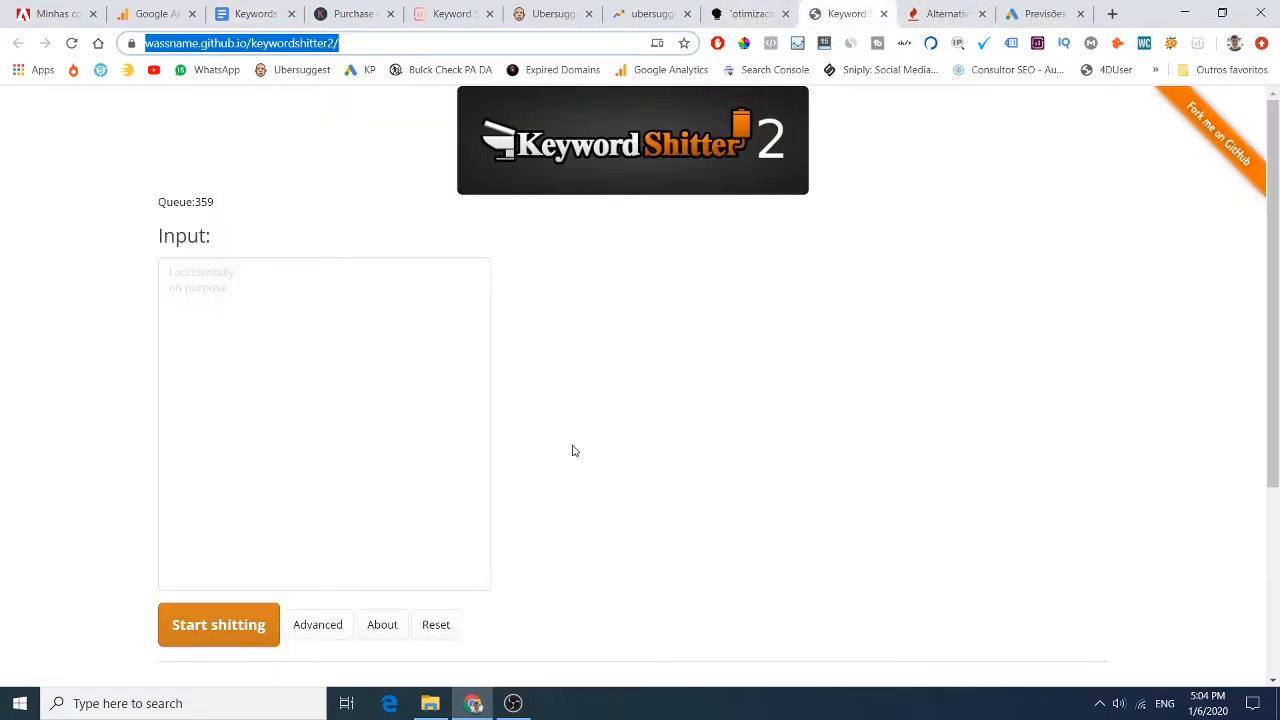
Show Keyword Shitter 2's advanced options and set the Google country code to Brazil (br).
{"action": "scroll", "coordinate": [750, 200], "scroll_direction": "down", "scroll_amount": 3}
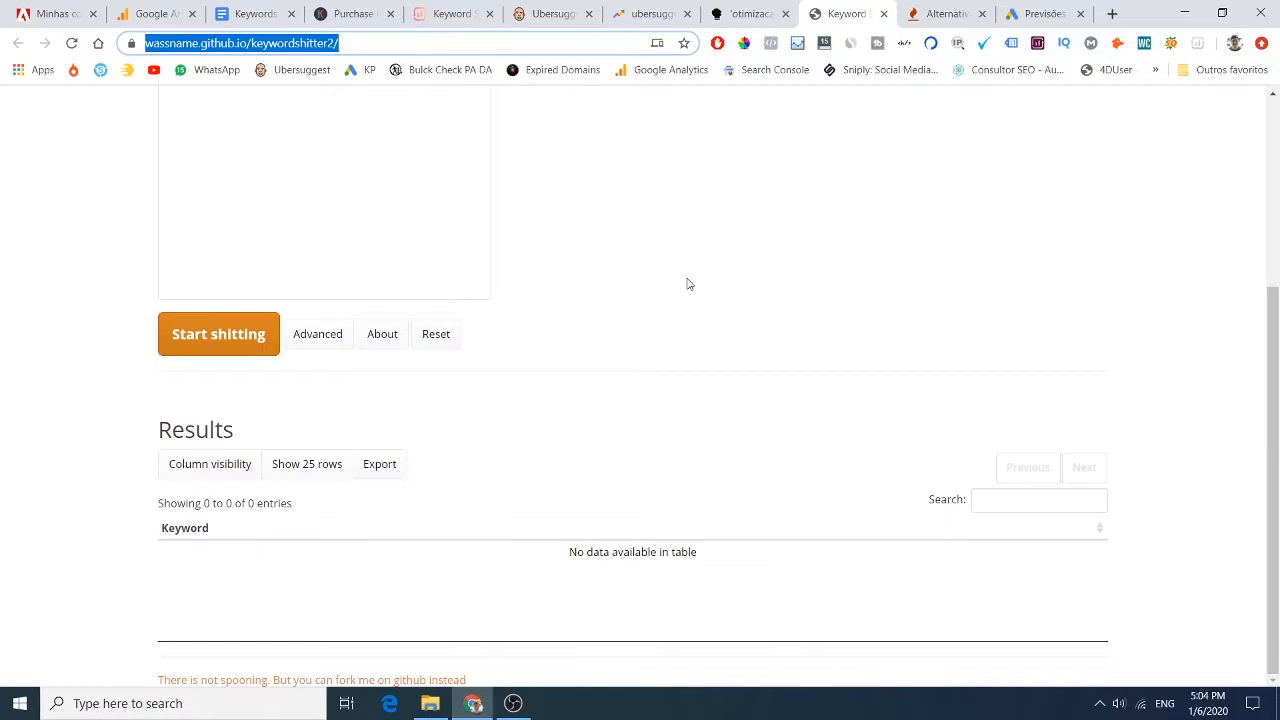
{"action": "left_click", "coordinate": [305, 340]}
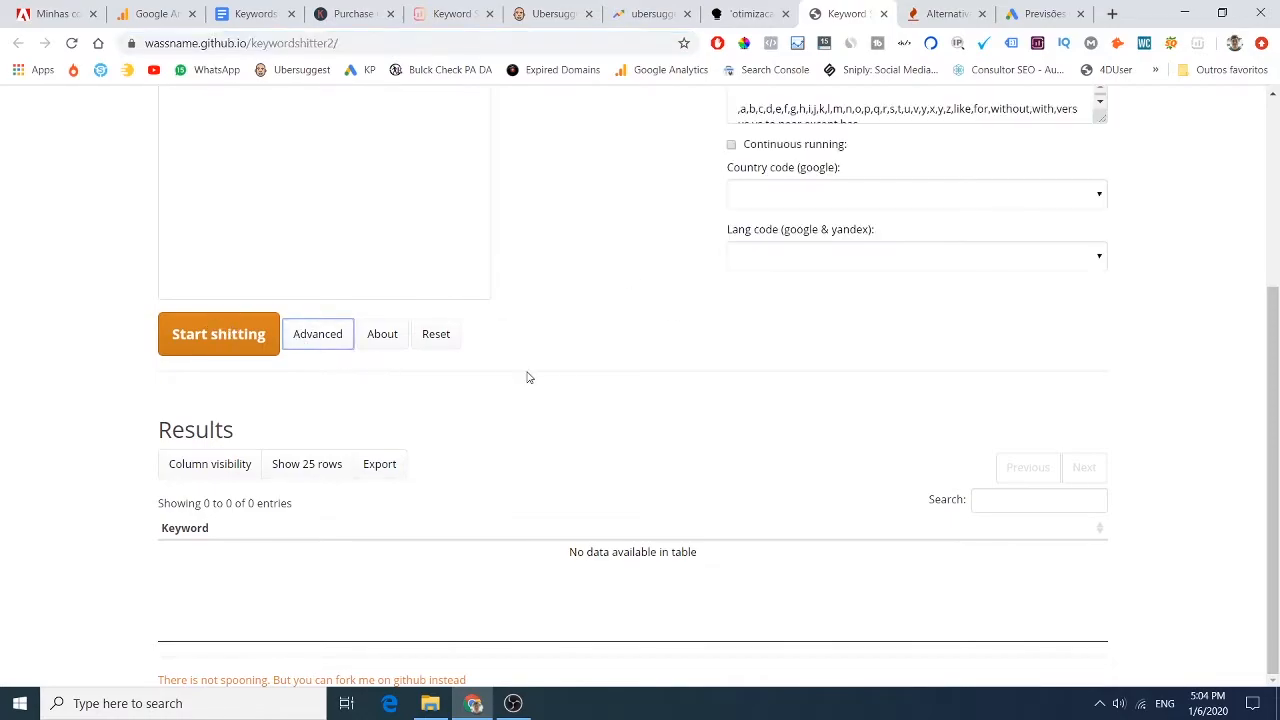
{"action": "scroll", "coordinate": [700, 420], "scroll_direction": "up", "scroll_amount": 3}
{"action": "left_click", "coordinate": [792, 490]}
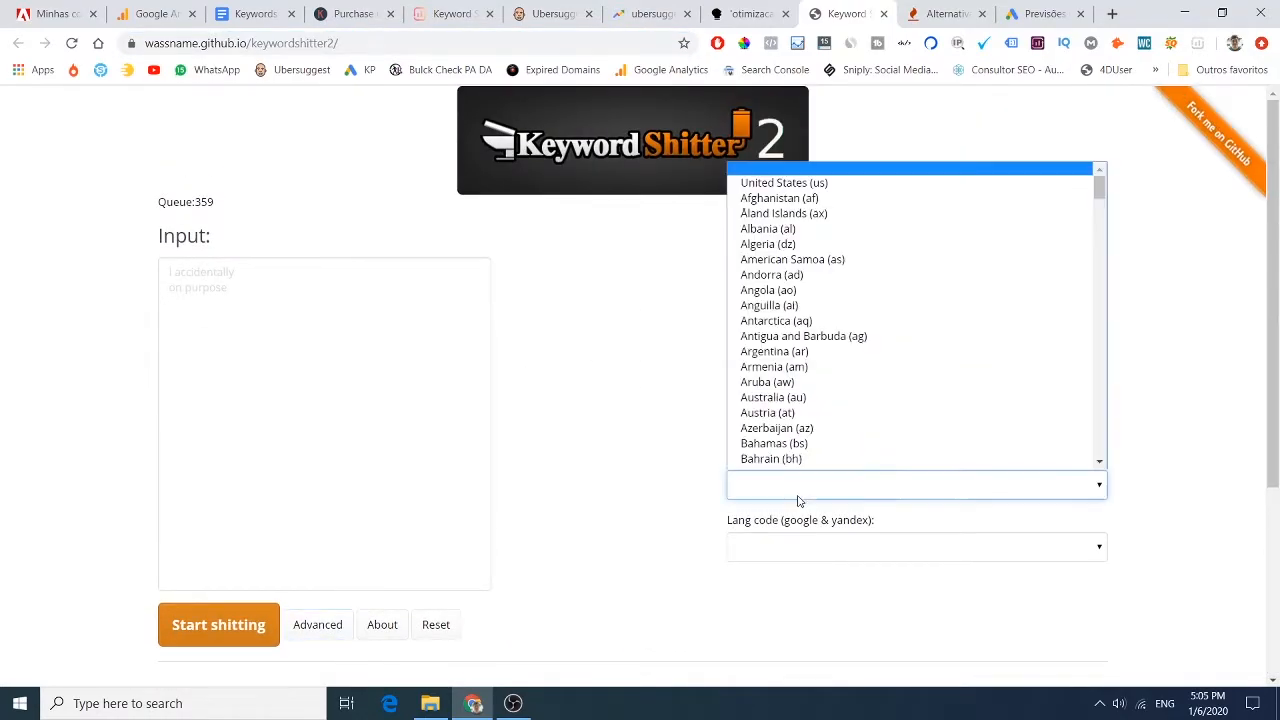
{"action": "left_click", "coordinate": [745, 486]}
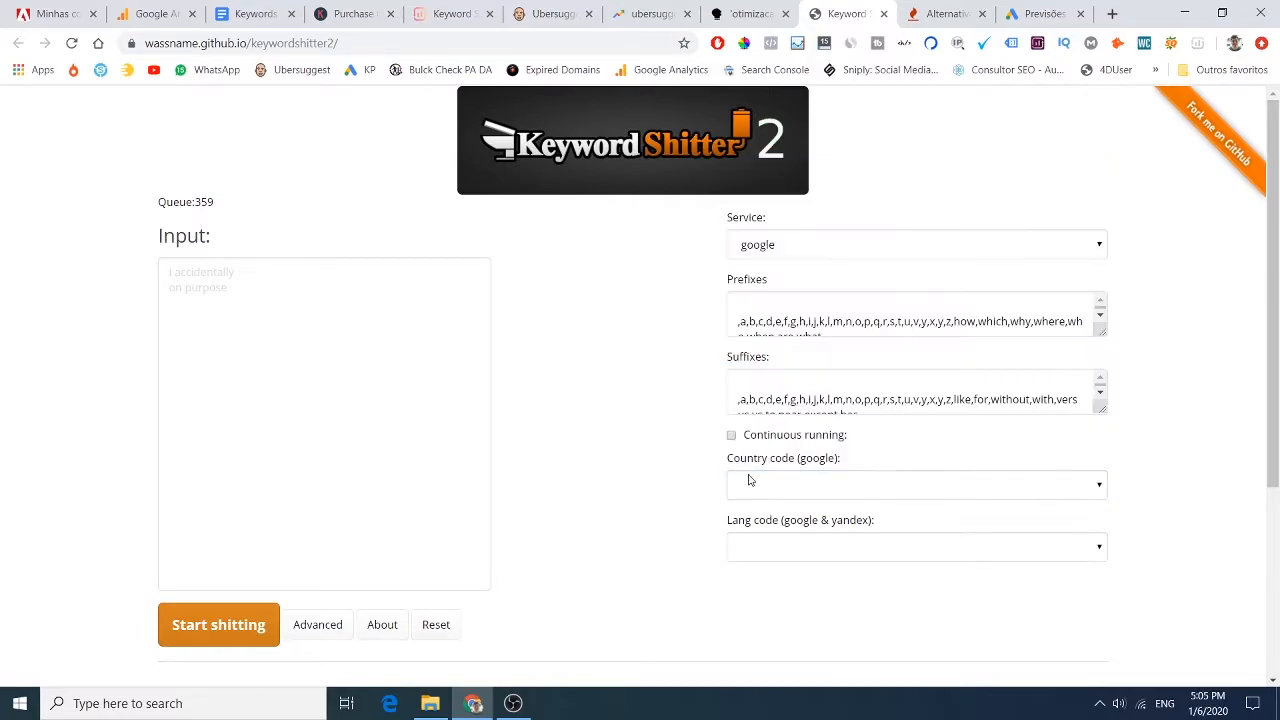
{"action": "left_click", "coordinate": [794, 489]}
{"action": "scroll", "coordinate": [834, 345], "scroll_direction": "down", "scroll_amount": 3}
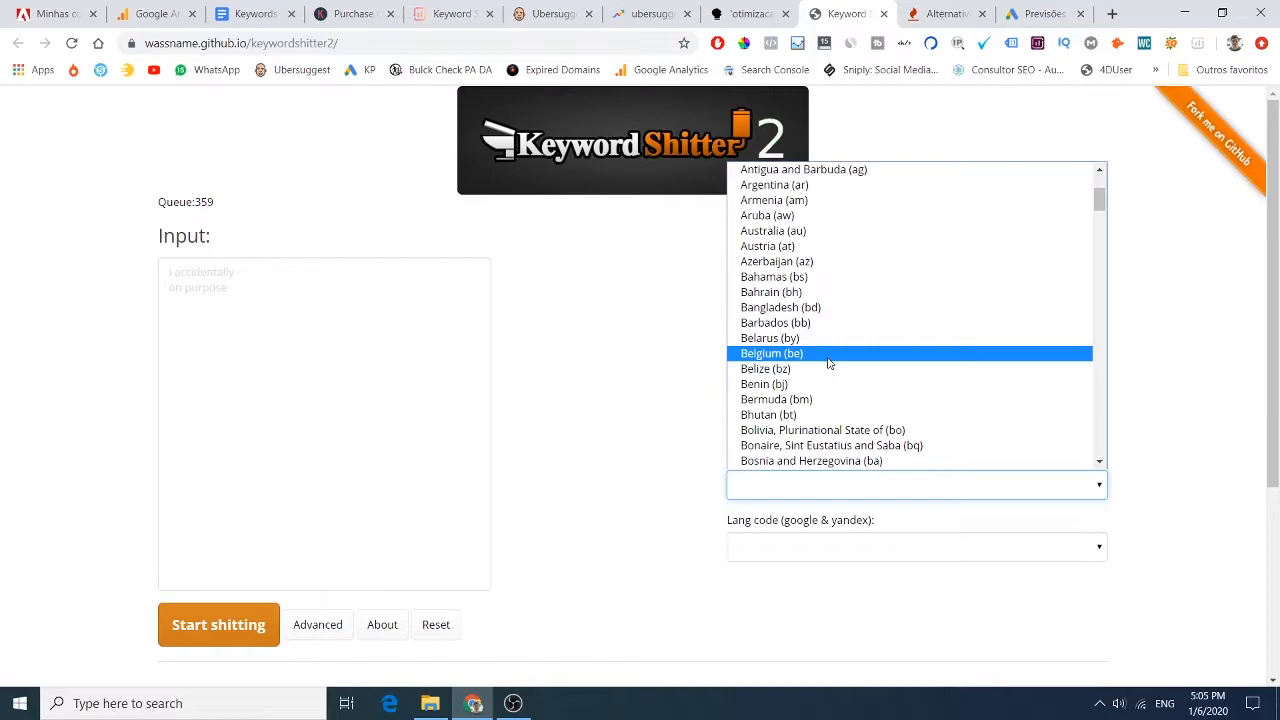
{"action": "scroll", "coordinate": [829, 367], "scroll_direction": "down", "scroll_amount": 4}
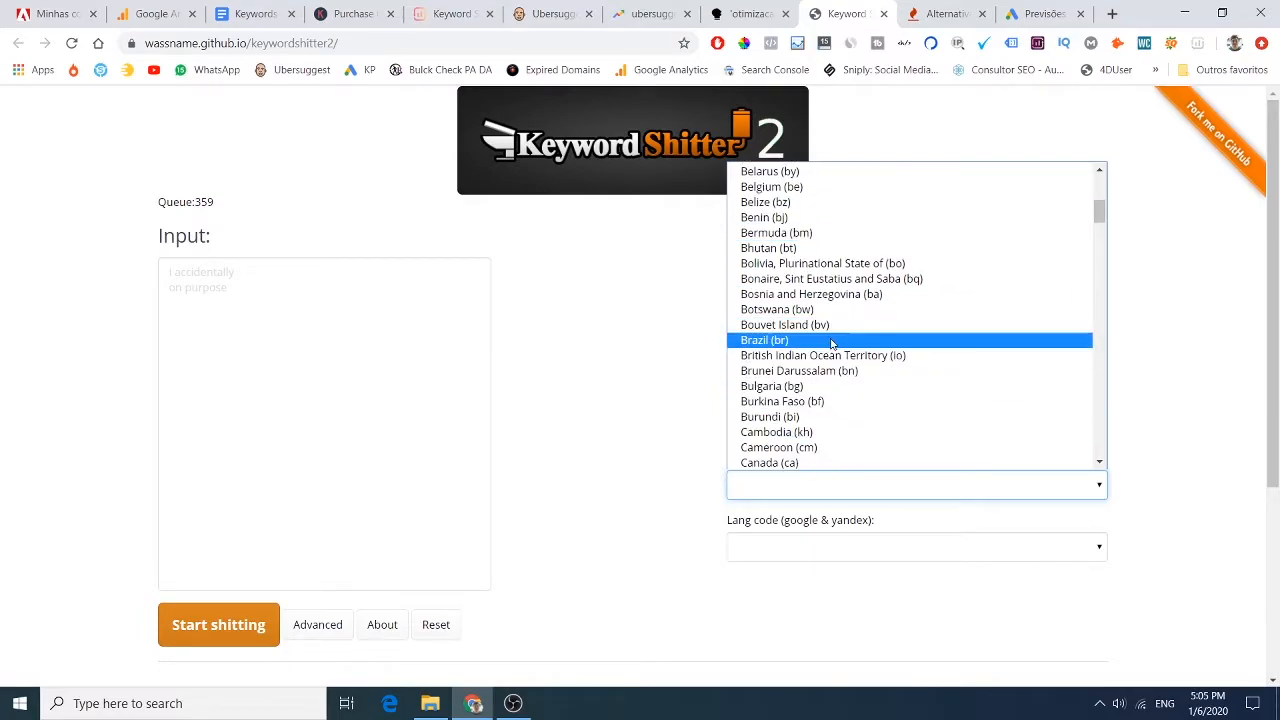
{"action": "left_click", "coordinate": [790, 337]}
Set the language code to Portuguese (pt) and review the prefixes and suffixes lists.
{"action": "left_click", "coordinate": [766, 547]}
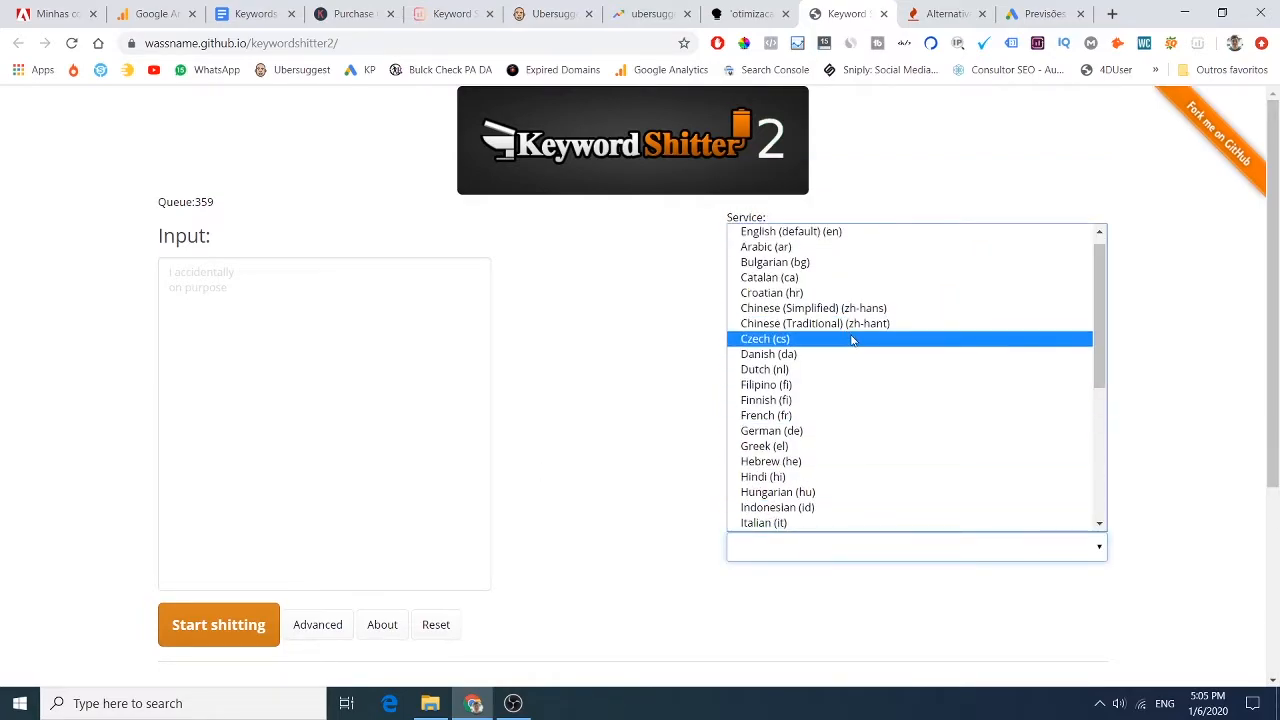
{"action": "scroll", "coordinate": [870, 300], "scroll_direction": "down", "scroll_amount": 3}
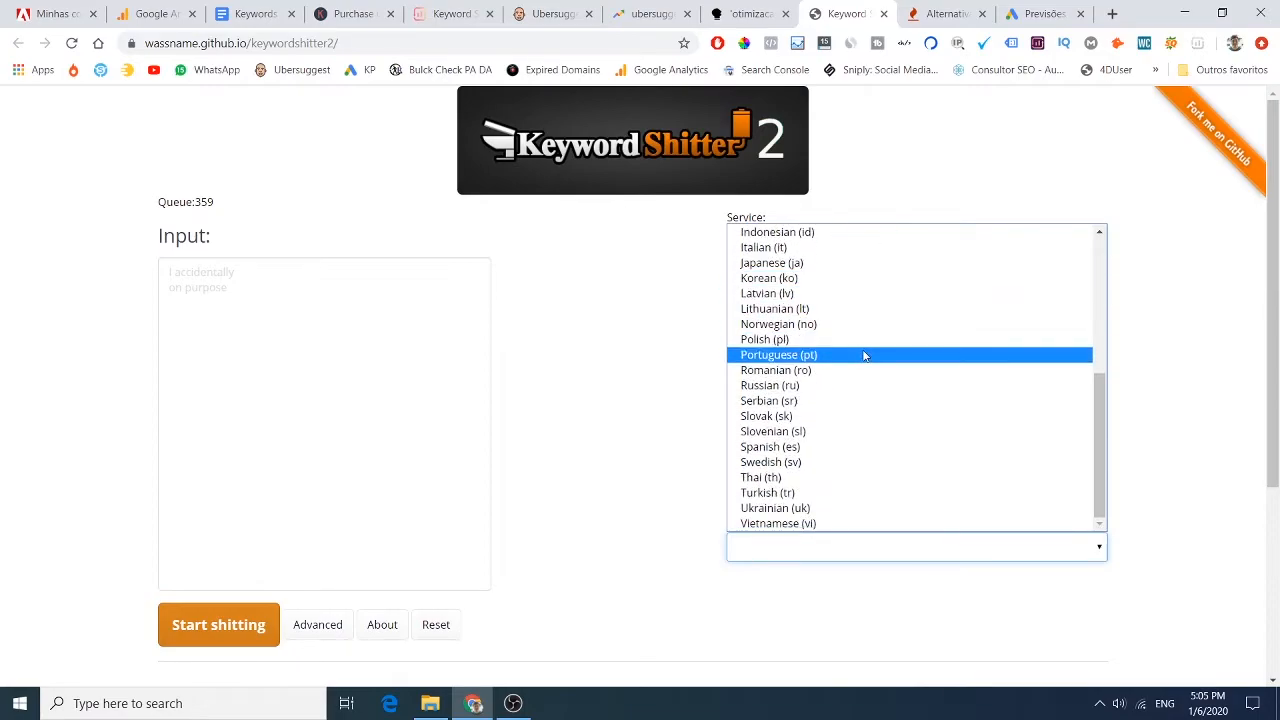
{"action": "left_click", "coordinate": [864, 355]}
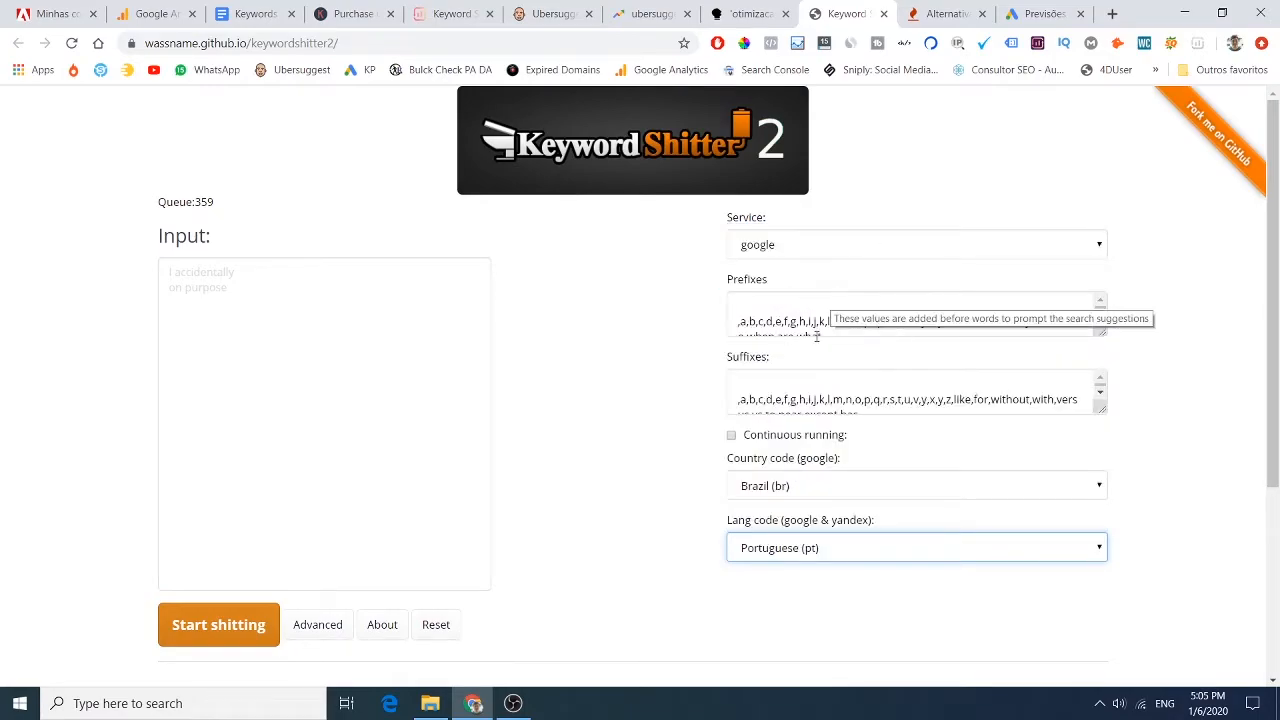
{"action": "scroll", "coordinate": [888, 393], "scroll_direction": "down", "scroll_amount": 1}
{"action": "scroll", "coordinate": [888, 393], "scroll_direction": "down", "scroll_amount": 1}
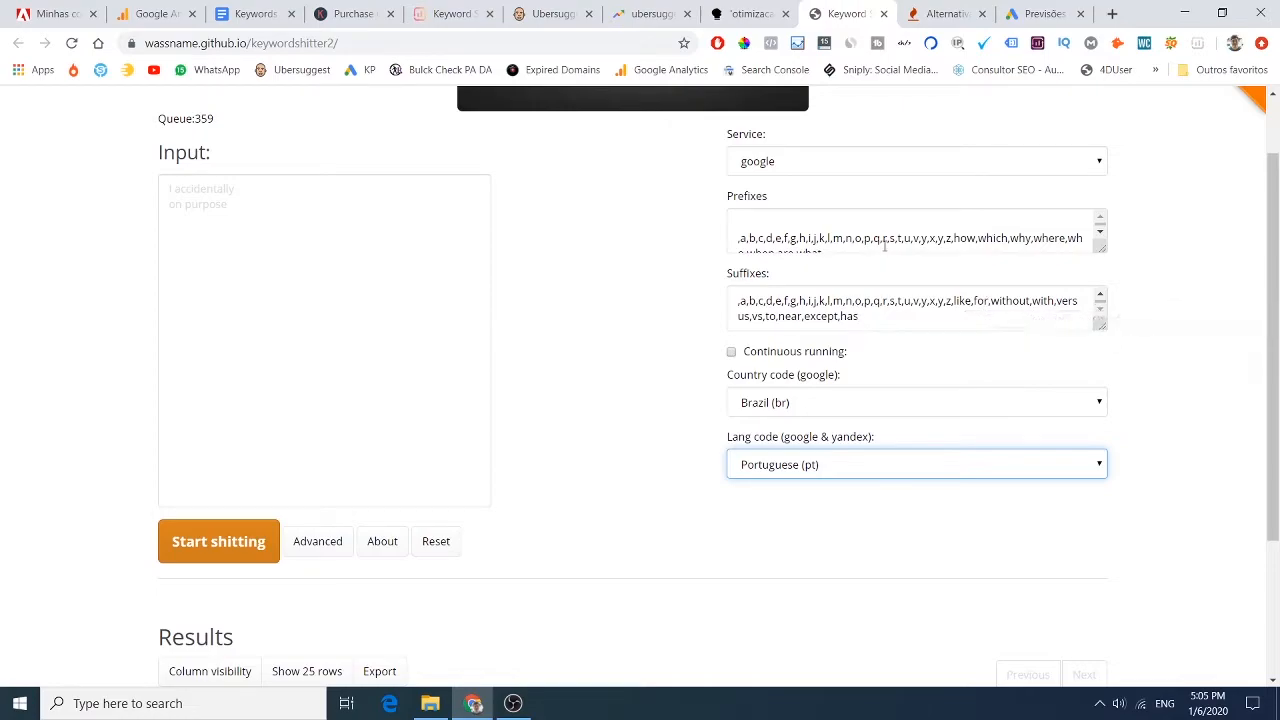
Replace the English prefixes how, which and why with como, o qual and porque.
{"action": "scroll", "coordinate": [891, 234], "scroll_direction": "down", "scroll_amount": 1}
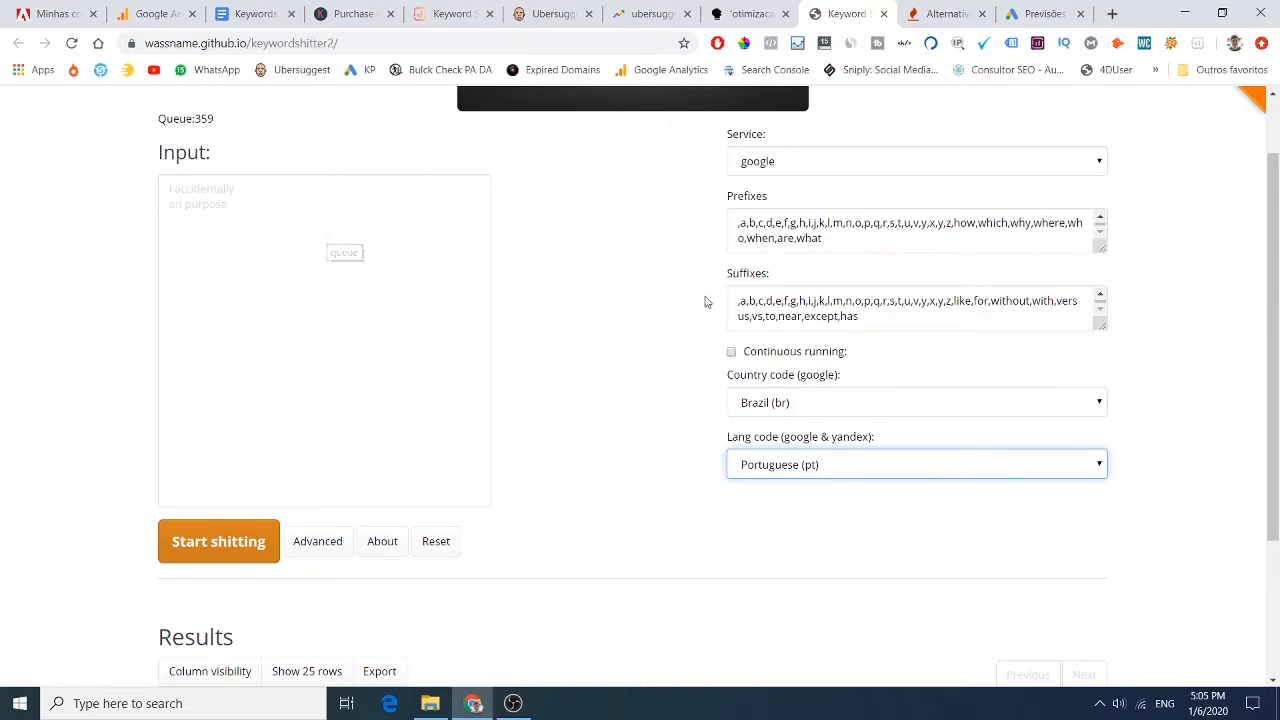
{"action": "left_click_drag", "start_coordinate": [955, 223], "coordinate": [977, 223]}
{"action": "type", "text": "como"}
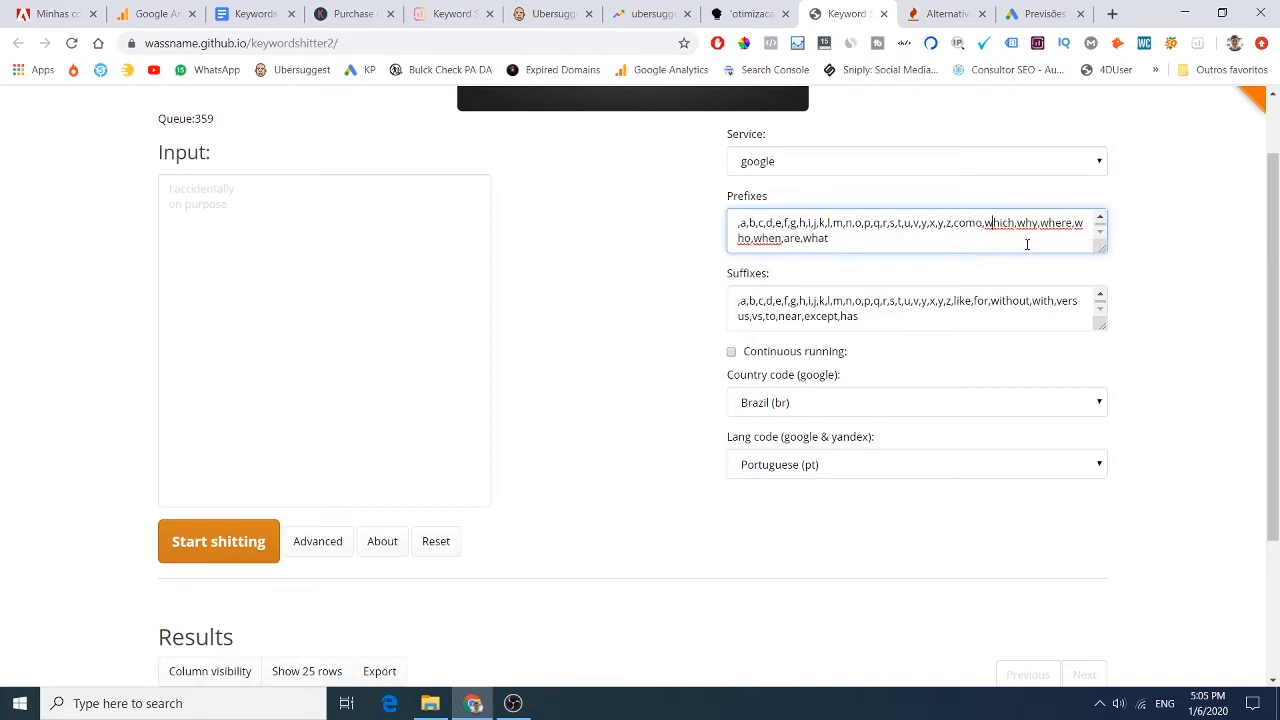
{"action": "key", "text": "shift+Right"}
{"action": "key", "text": "shift+Right"}
{"action": "key", "text": "shift+Right"}
{"action": "type", "text": "o qual"}
{"action": "key", "text": "shift+Right"}
{"action": "key", "text": "shift+Right"}
{"action": "type", "text": "porque"}
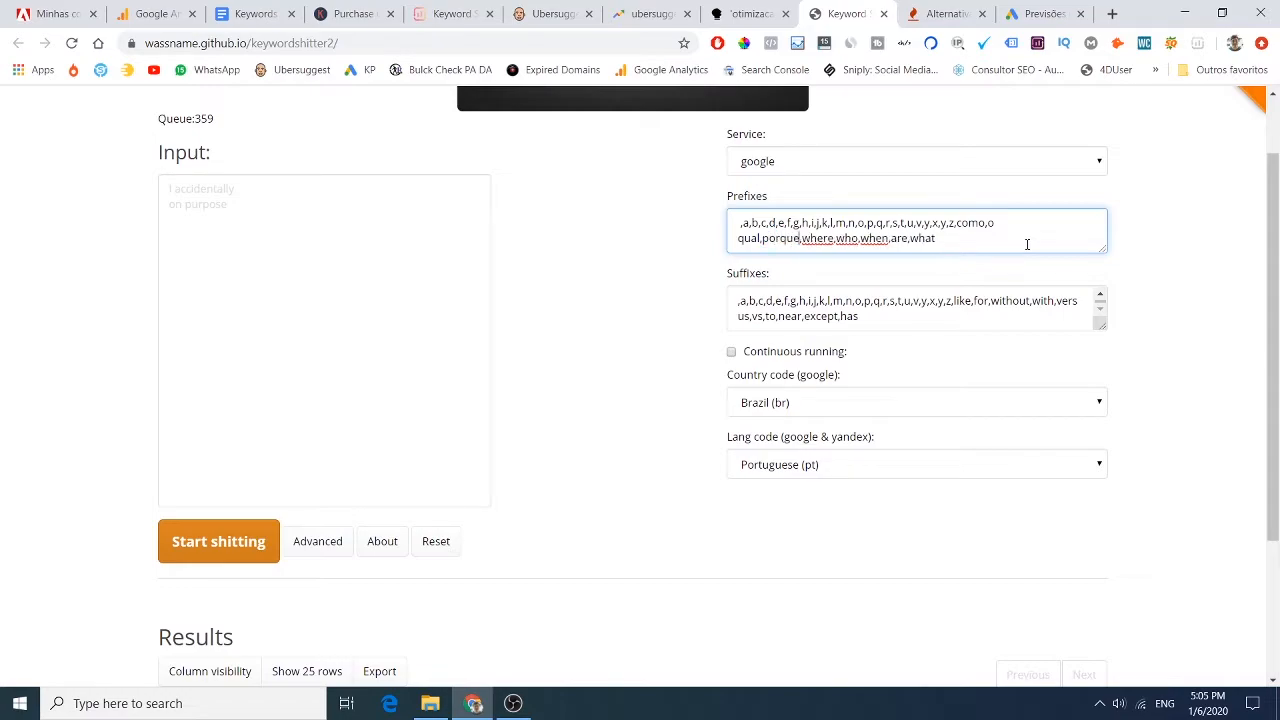
Replace the prefixes where, who and when with onde, quem and quando.
{"action": "key", "text": "shift+Right"}
{"action": "key", "text": "shift+Right"}
{"action": "key", "text": "shift+Right"}
{"action": "key", "text": "shift+Right"}
{"action": "type", "text": "onde"}
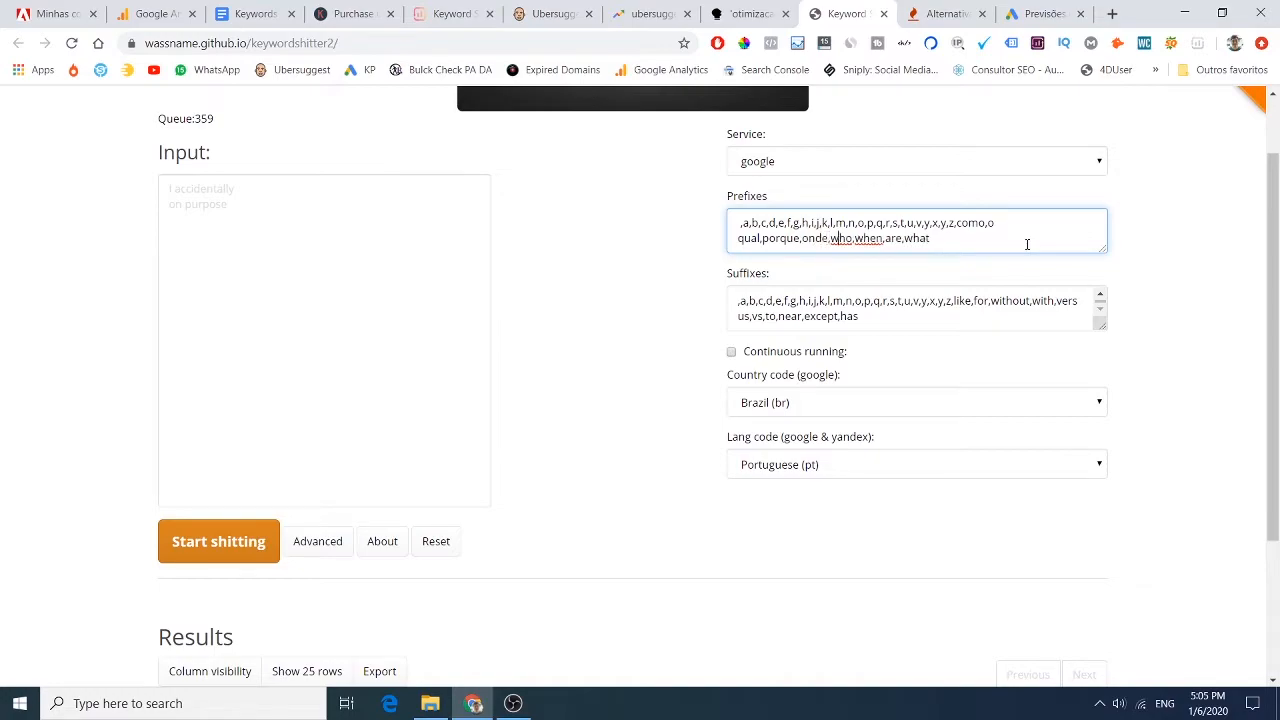
{"action": "key", "text": "shift+Right"}
{"action": "key", "text": "shift+Right"}
{"action": "type", "text": "quem"}
{"action": "key", "text": "shift+Right"}
{"action": "key", "text": "shift+Right"}
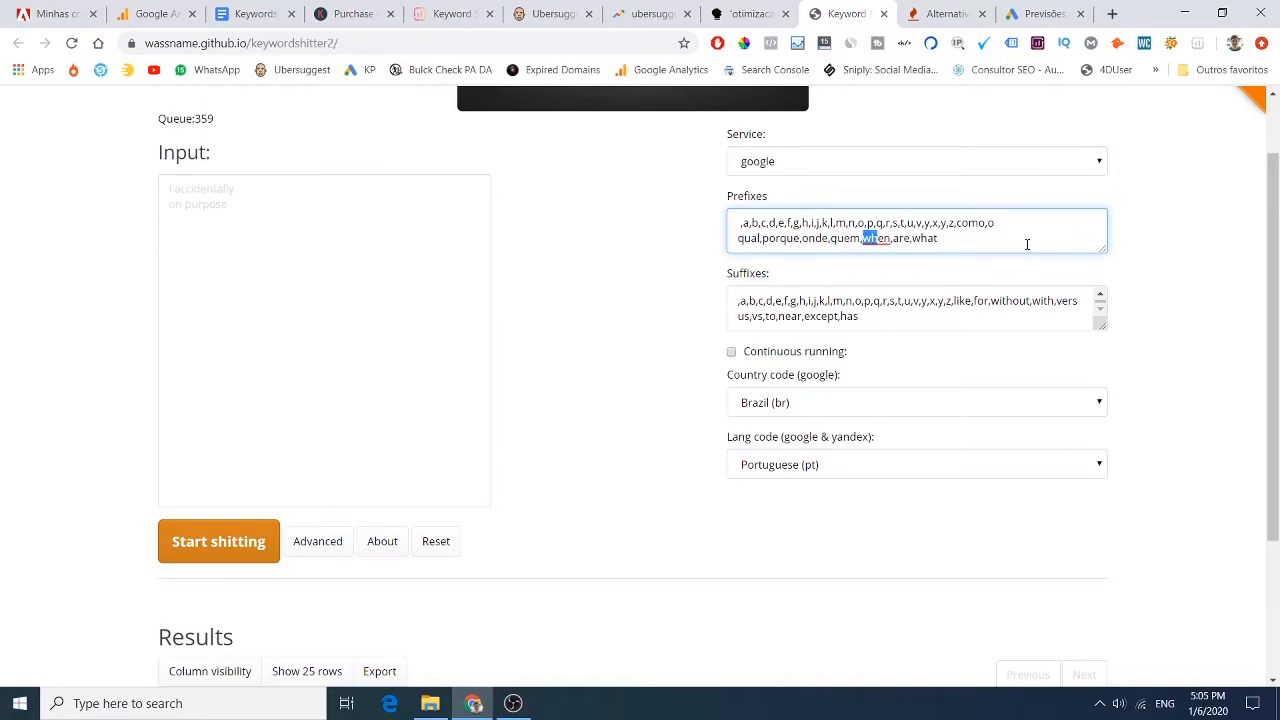
{"action": "type", "text": "quando"}
Try to generate Google keyword suggestions for the input "12 minutos".
{"action": "left_click", "coordinate": [227, 256]}
{"action": "type", "text": "12 minutos"}
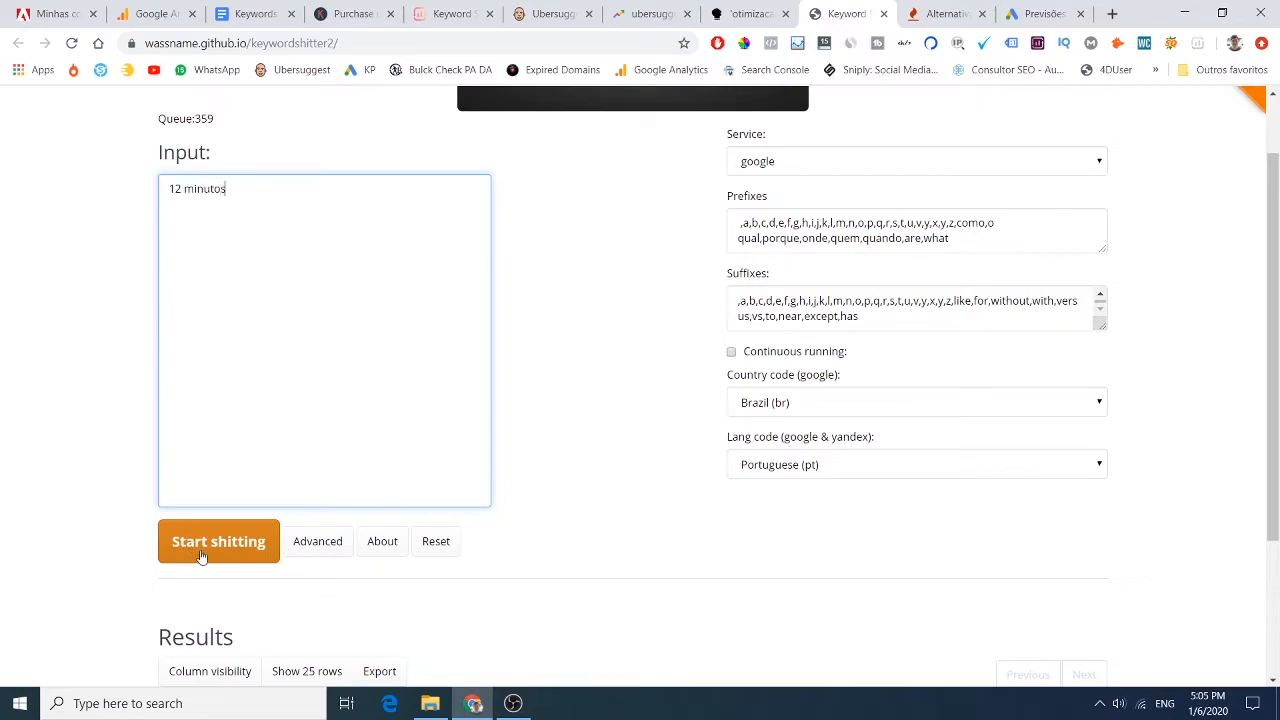
{"action": "left_click", "coordinate": [201, 556]}
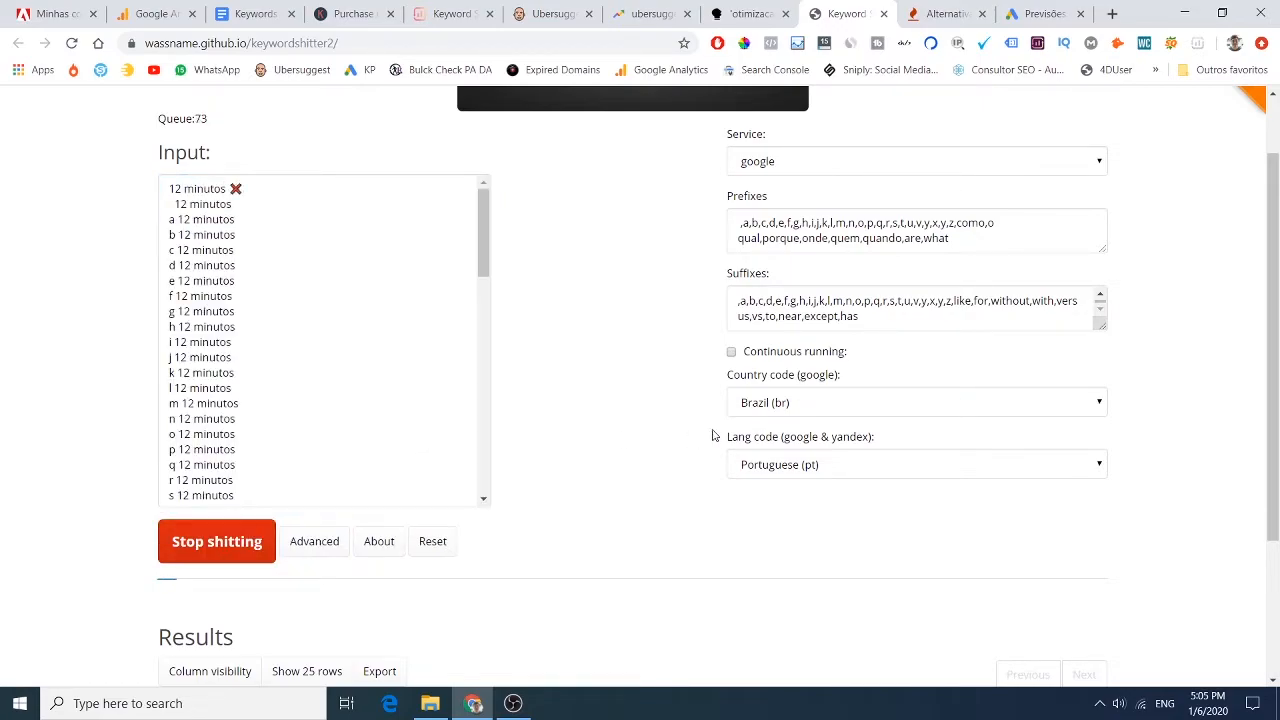
Examine the queue of "12 minutos" prefix and suffix variations and the list of available search services.
{"action": "scroll", "coordinate": [292, 280], "scroll_direction": "down", "scroll_amount": 8}
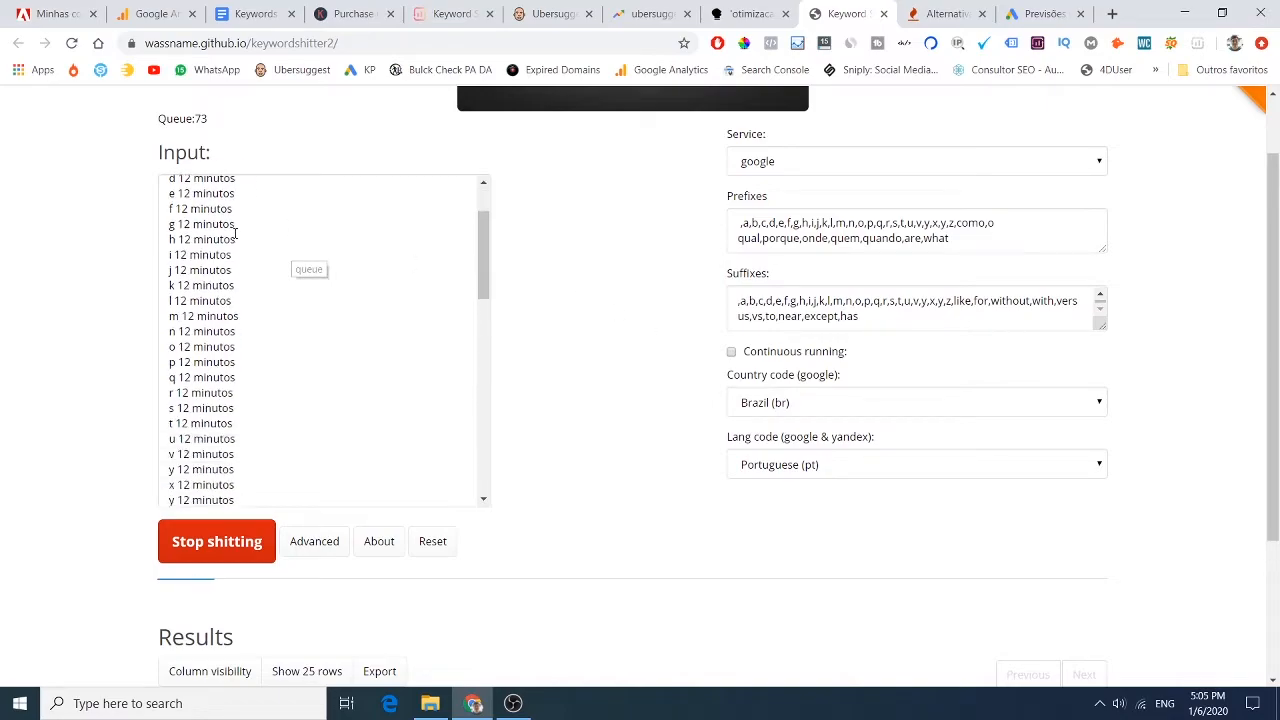
{"action": "scroll", "coordinate": [297, 323], "scroll_direction": "up", "scroll_amount": 10}
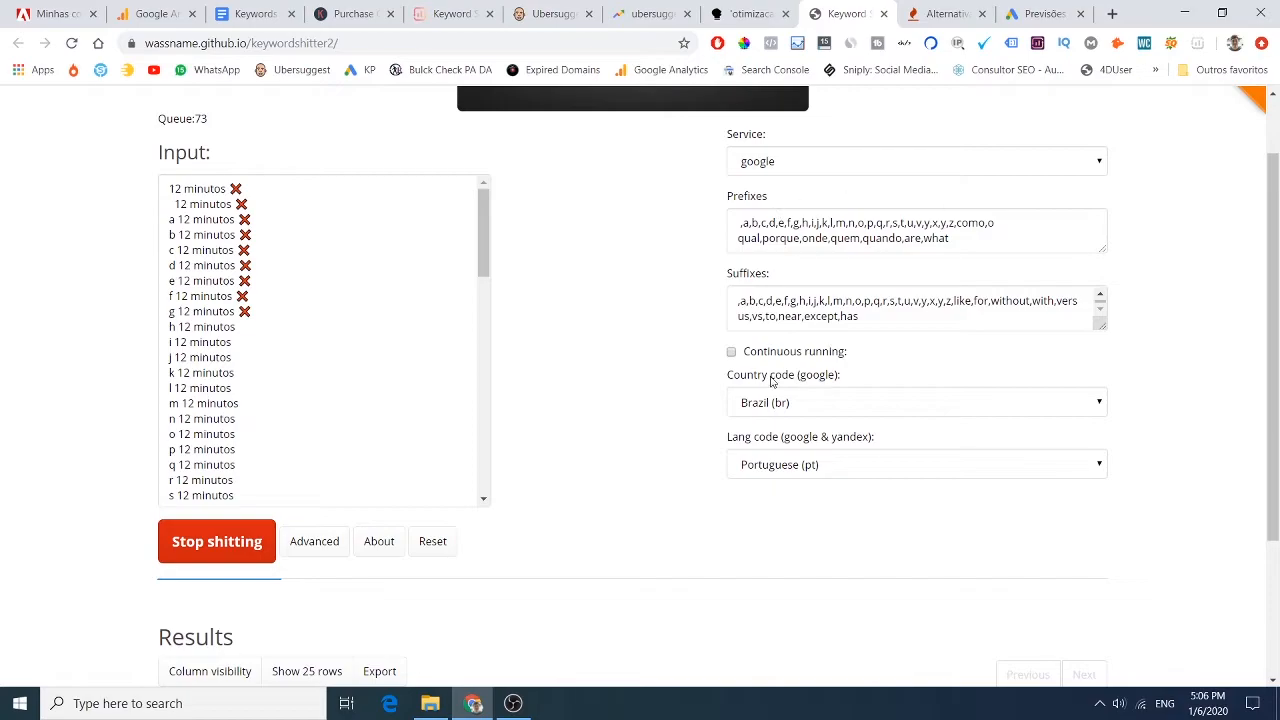
{"action": "scroll", "coordinate": [734, 340], "scroll_direction": "down", "scroll_amount": 3}
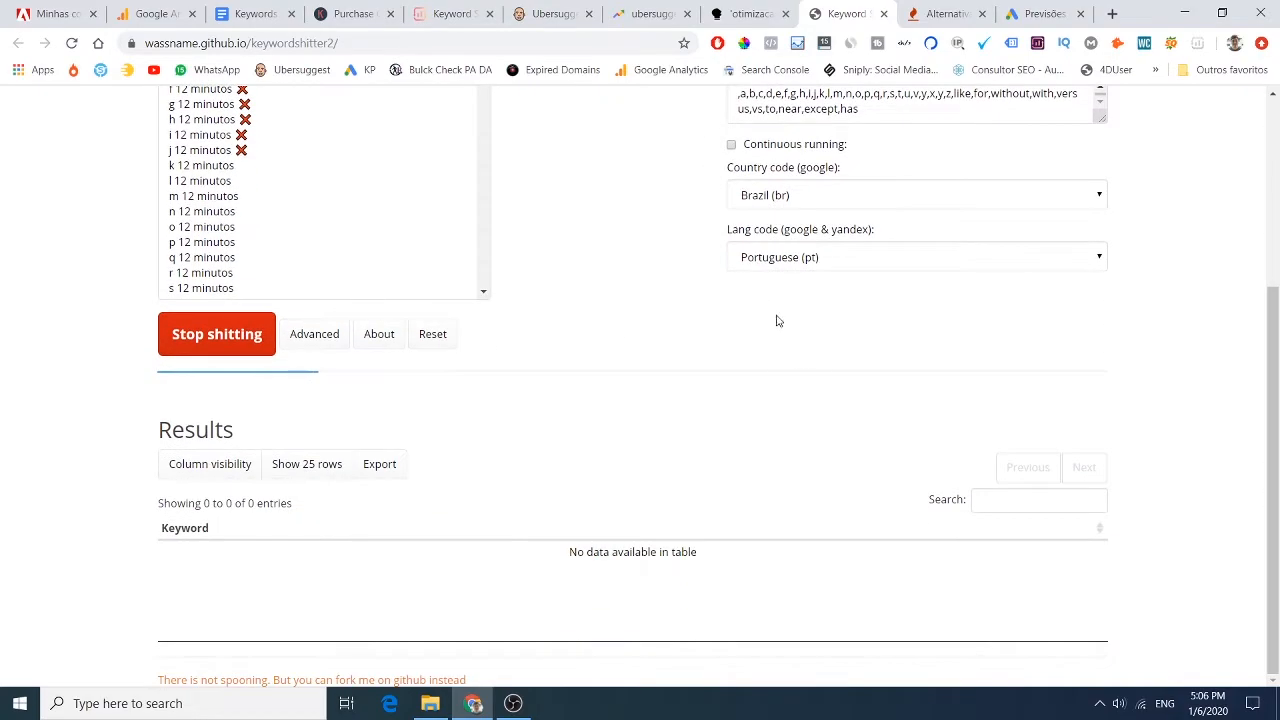
{"action": "scroll", "coordinate": [786, 317], "scroll_direction": "up", "scroll_amount": 5}
{"action": "scroll", "coordinate": [786, 317], "scroll_direction": "down", "scroll_amount": 5}
{"action": "scroll", "coordinate": [525, 343], "scroll_direction": "up", "scroll_amount": 5}
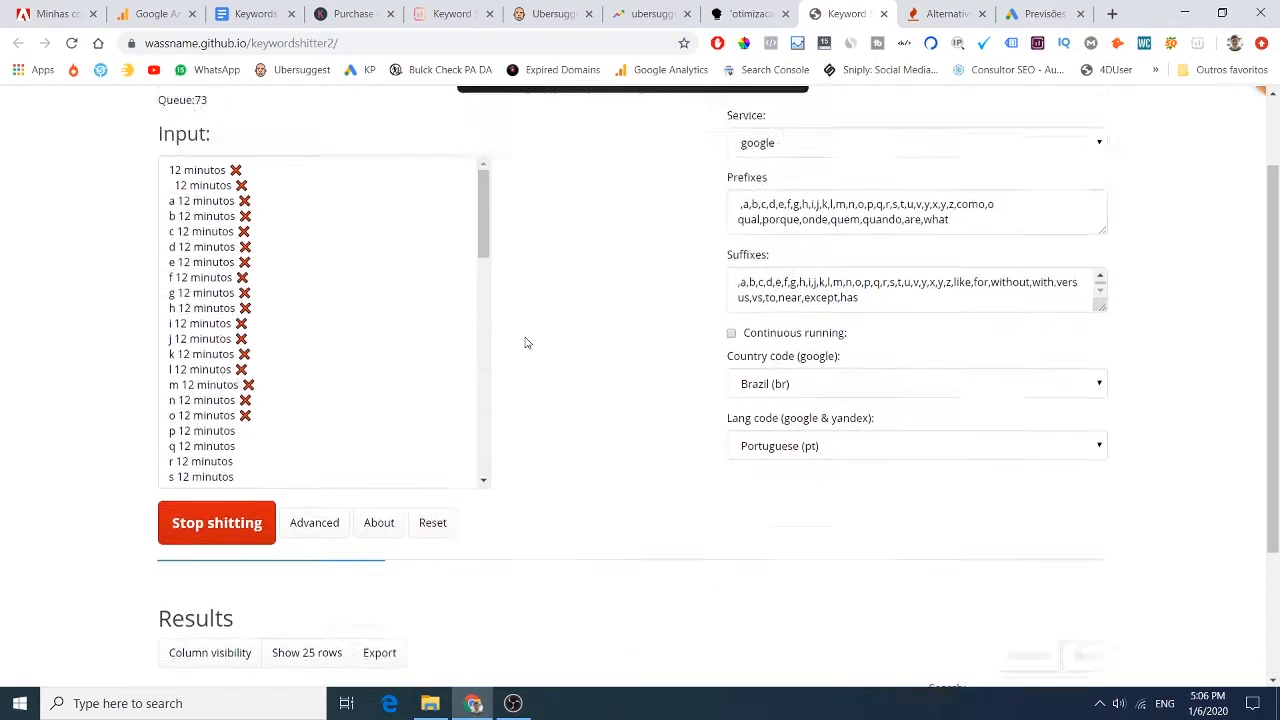
{"action": "scroll", "coordinate": [353, 368], "scroll_direction": "up", "scroll_amount": 3}
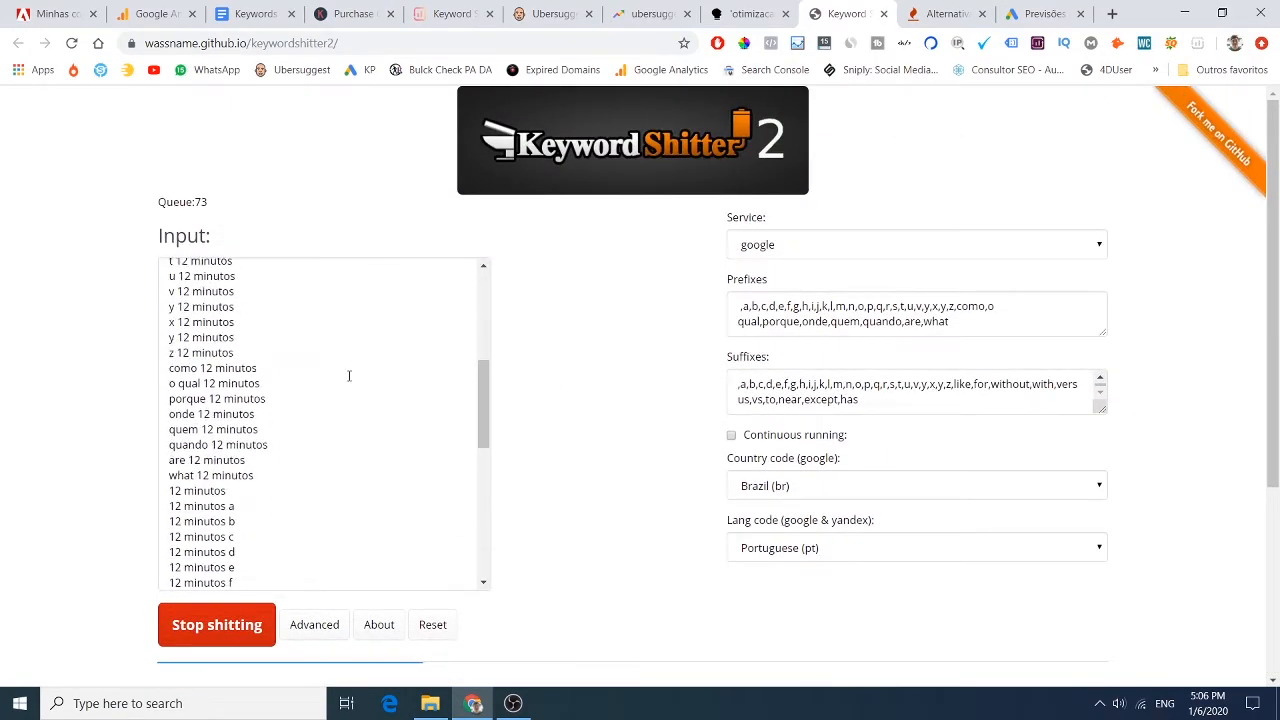
{"action": "scroll", "coordinate": [368, 363], "scroll_direction": "up", "scroll_amount": 3}
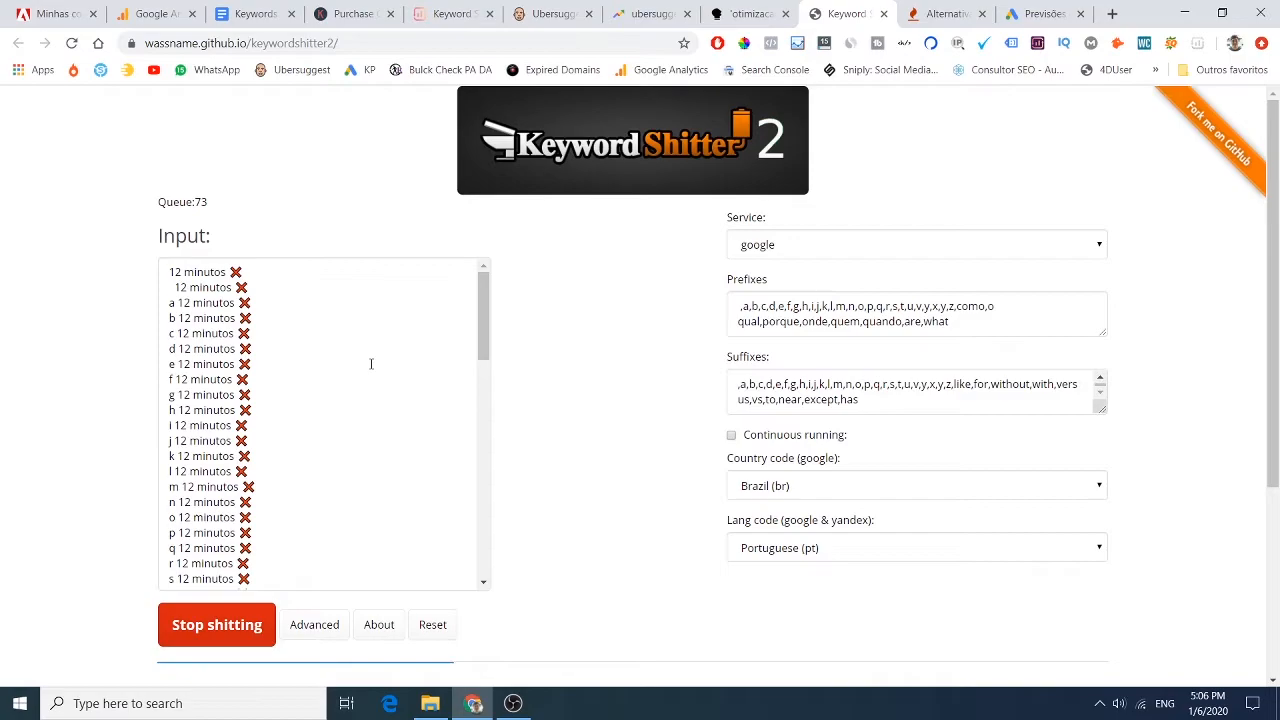
{"action": "scroll", "coordinate": [370, 363], "scroll_direction": "down", "scroll_amount": 6}
{"action": "scroll", "coordinate": [370, 363], "scroll_direction": "up", "scroll_amount": 3}
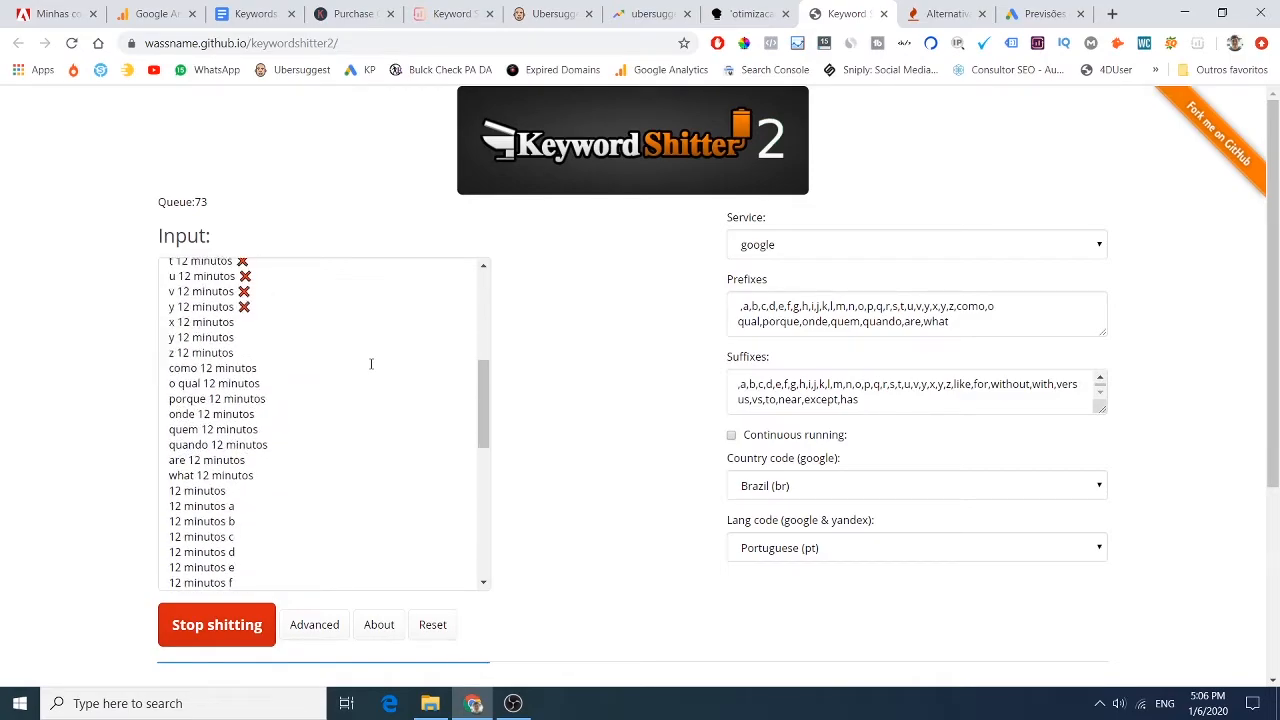
{"action": "left_click", "coordinate": [770, 248]}
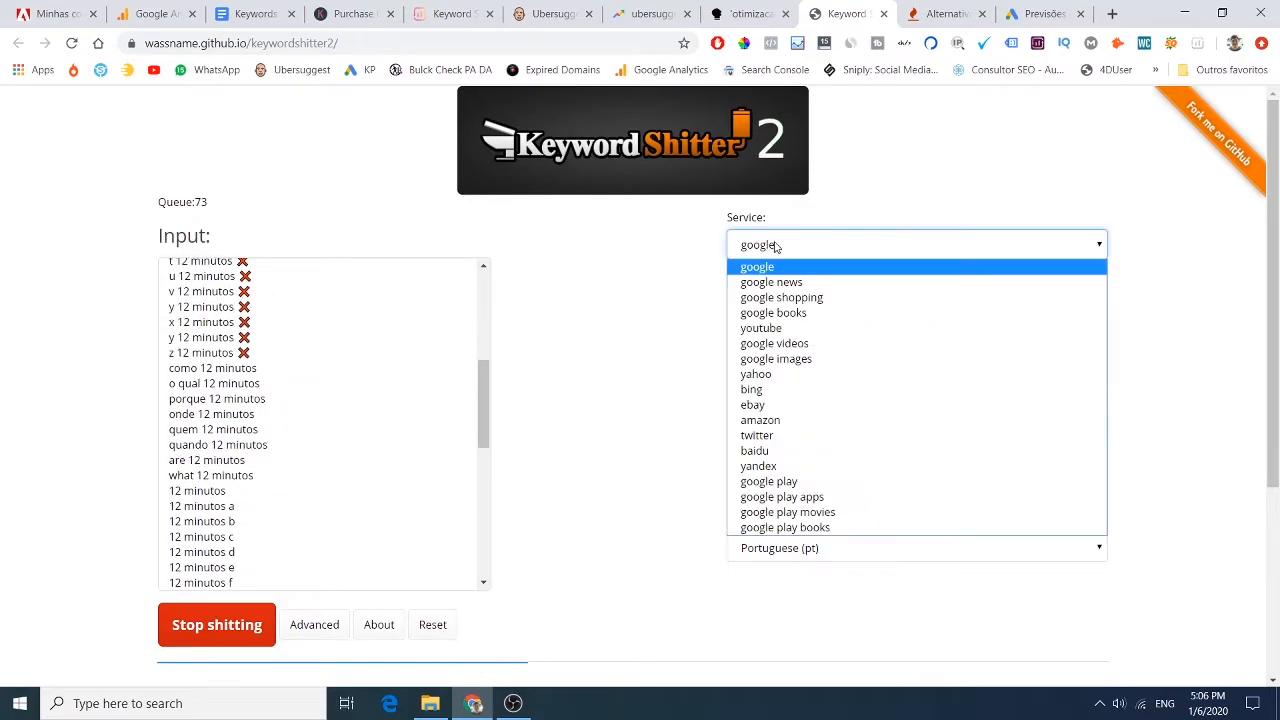
{"action": "left_click", "coordinate": [776, 246]}
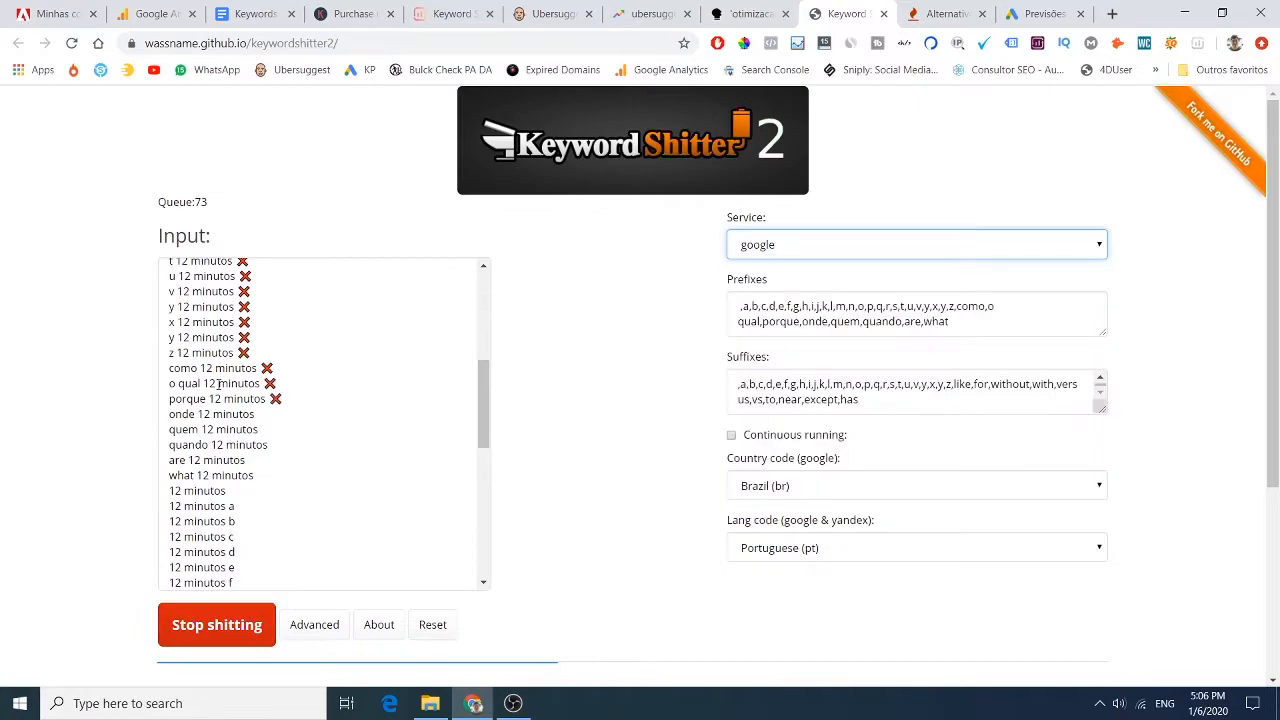
Stop the "12 minutos" run and clear all queued terms from the input.
{"action": "scroll", "coordinate": [218, 390], "scroll_direction": "down", "scroll_amount": 8}
{"action": "left_click", "coordinate": [216, 630]}
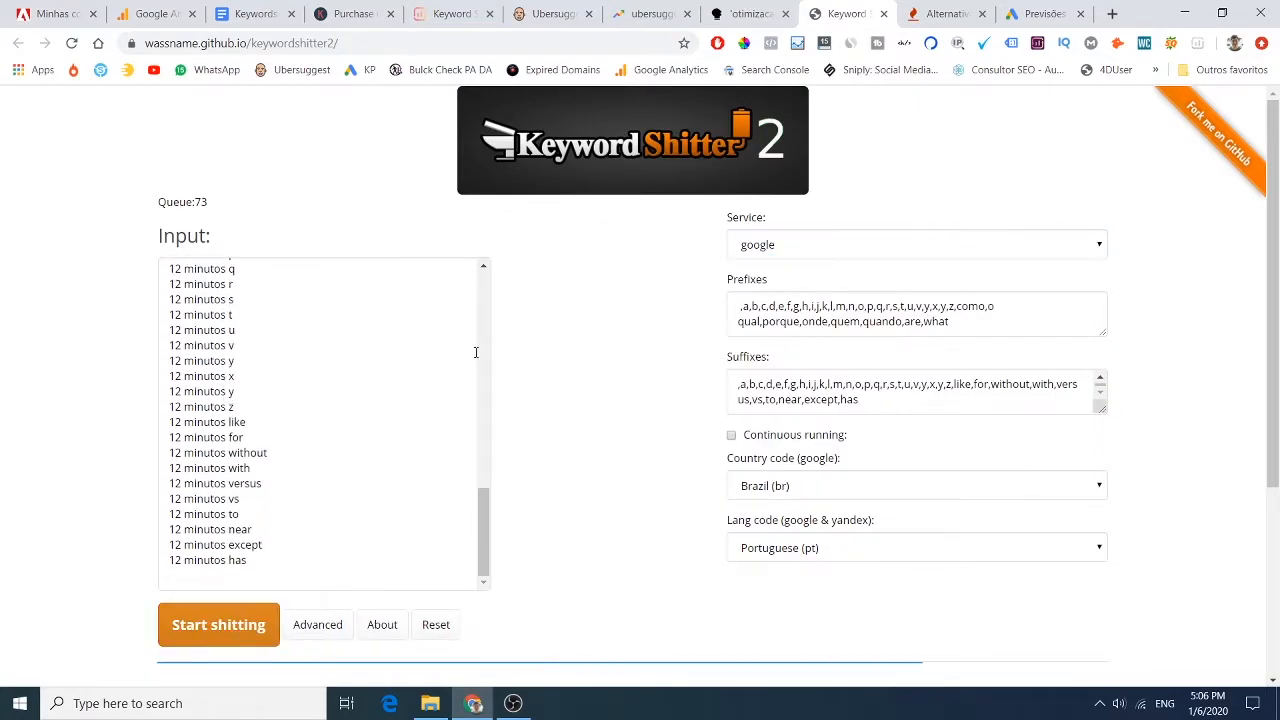
{"action": "scroll", "coordinate": [472, 357], "scroll_direction": "down", "scroll_amount": 3}
{"action": "scroll", "coordinate": [477, 354], "scroll_direction": "up", "scroll_amount": 3}
{"action": "triple_click", "coordinate": [311, 443]}
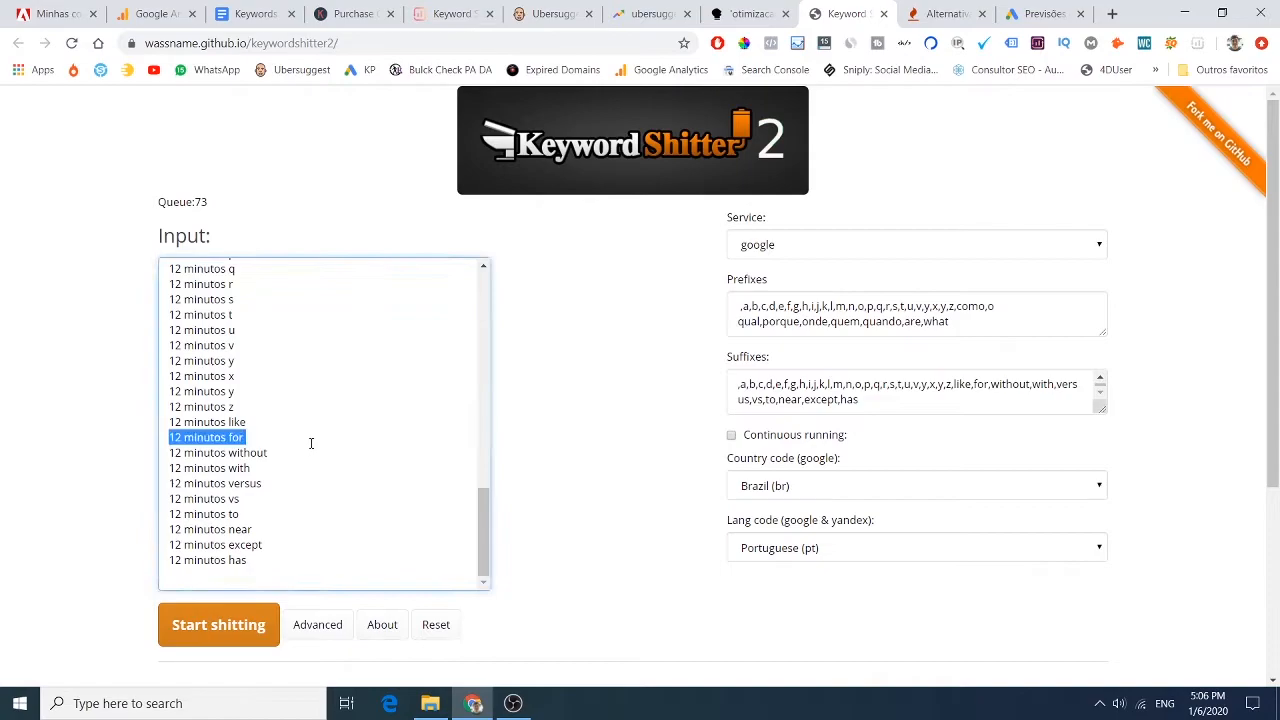
{"action": "key", "text": "ctrl+a"}
{"action": "key", "text": "BackSpace"}
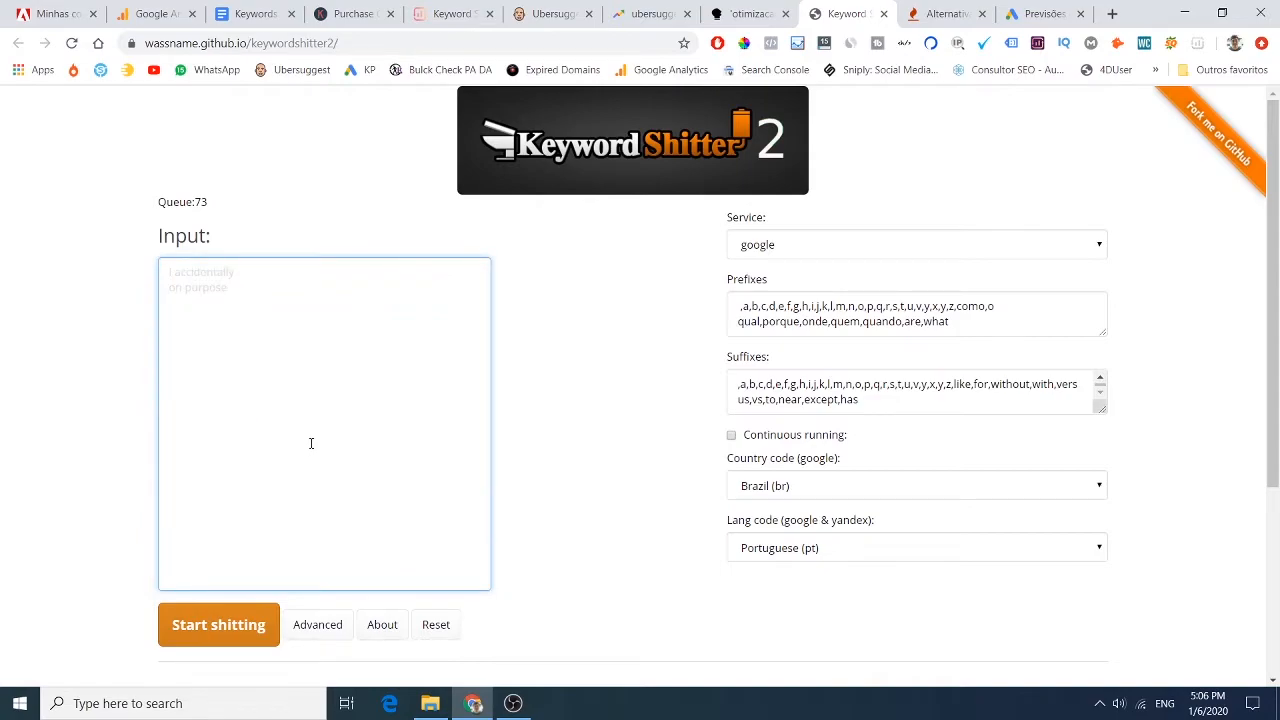
Enter "otimizar site" as the input and start generating keyword suggestions.
{"action": "type", "text": "otimizar site"}
{"action": "scroll", "coordinate": [280, 420], "scroll_direction": "down", "scroll_amount": 3}
{"action": "left_click", "coordinate": [242, 392]}
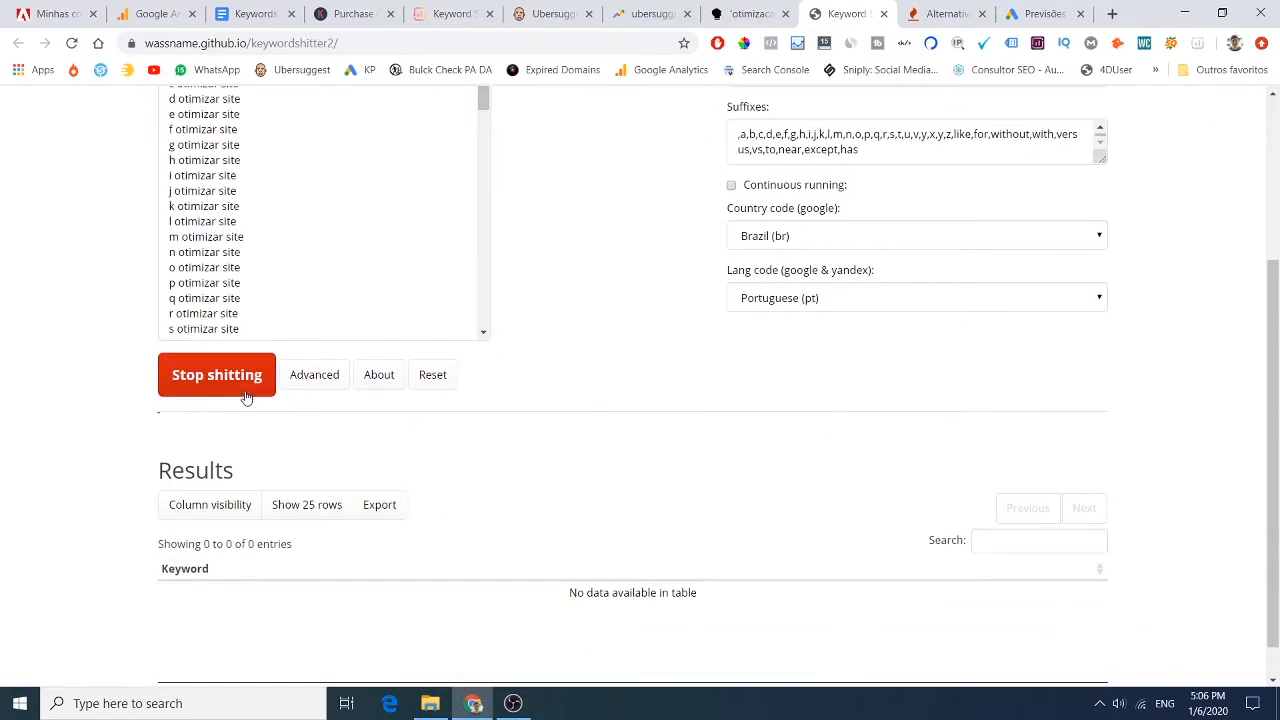
Examine the keyword results generated for "otimizar site".
{"action": "scroll", "coordinate": [40, 377], "scroll_direction": "down", "scroll_amount": 1}
{"action": "scroll", "coordinate": [44, 376], "scroll_direction": "down", "scroll_amount": 3}
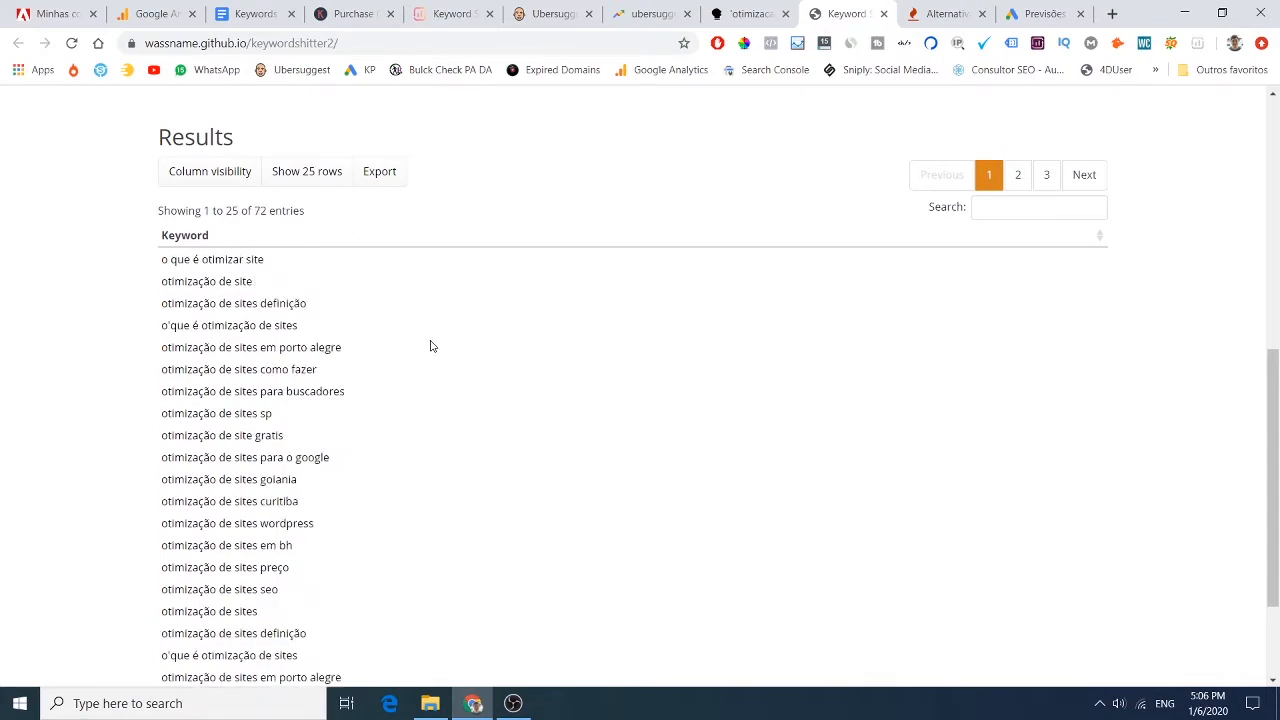
{"action": "scroll", "coordinate": [436, 342], "scroll_direction": "down", "scroll_amount": 3}
{"action": "scroll", "coordinate": [452, 341], "scroll_direction": "up", "scroll_amount": 4}
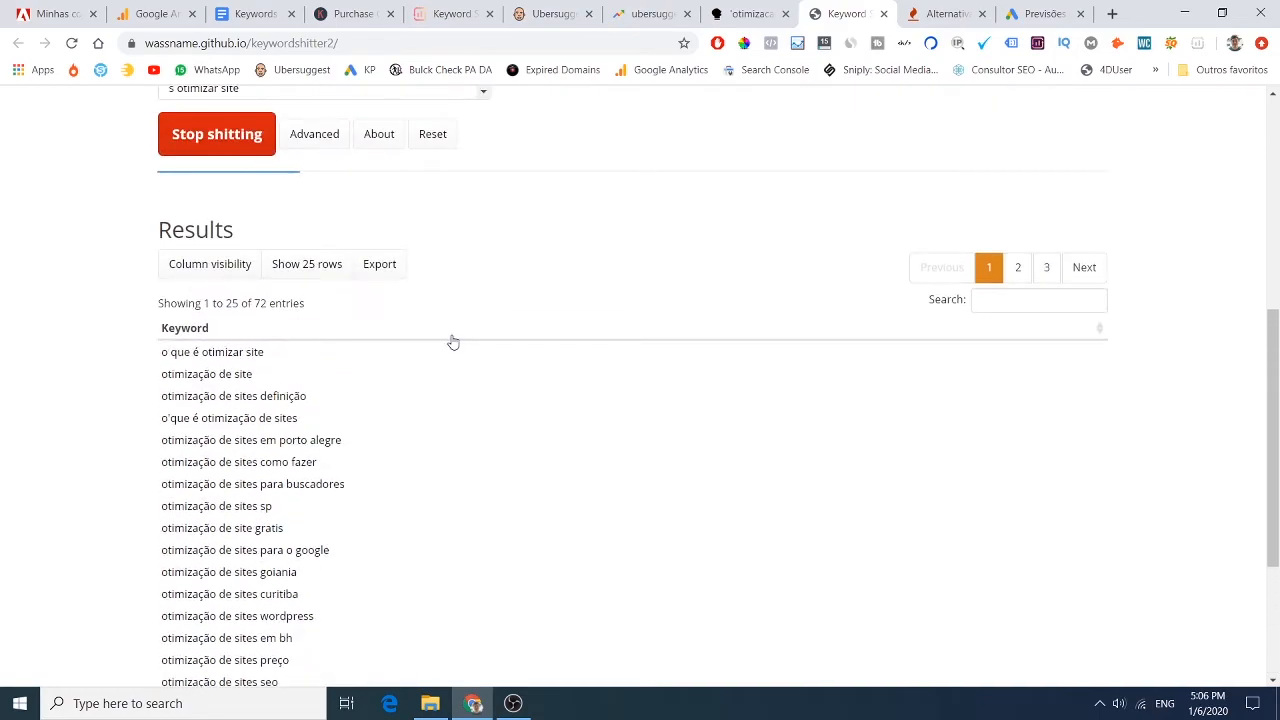
{"action": "scroll", "coordinate": [452, 340], "scroll_direction": "down", "scroll_amount": 3}
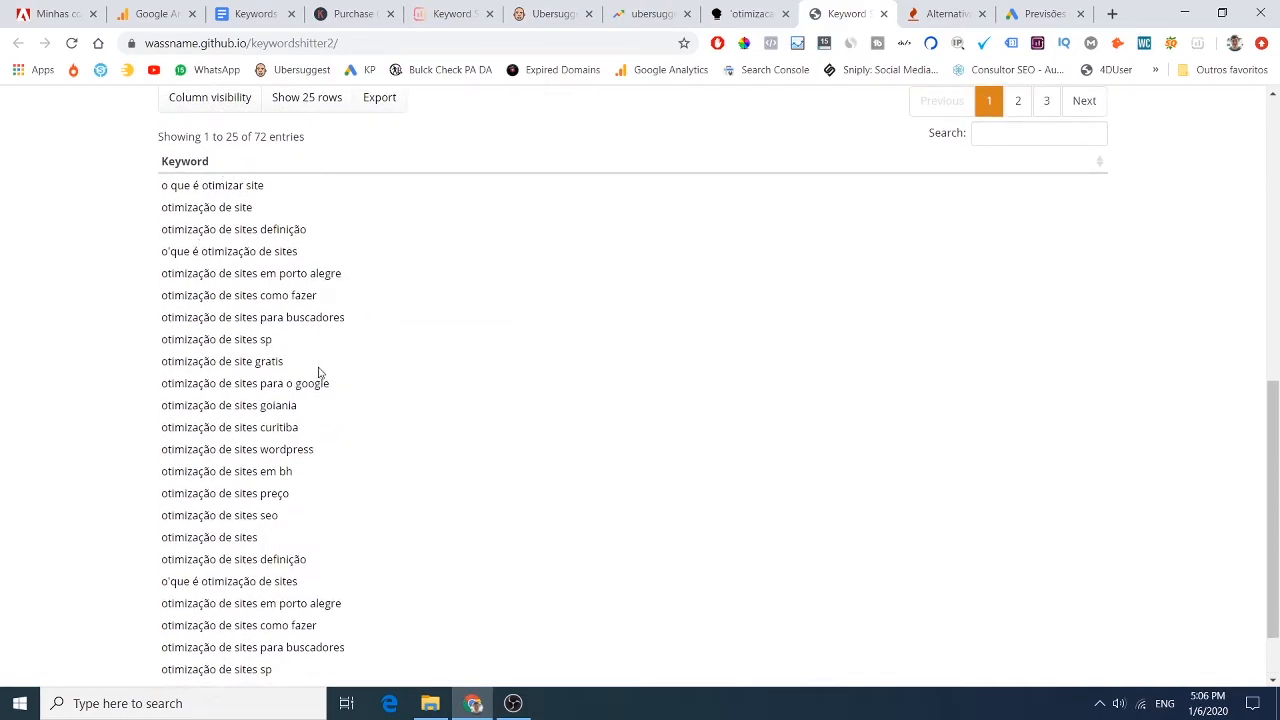
{"action": "scroll", "coordinate": [320, 377], "scroll_direction": "down", "scroll_amount": 1}
Stop the "otimizar site" run and review its processed queue and keyword results.
{"action": "scroll", "coordinate": [337, 360], "scroll_direction": "up", "scroll_amount": 10}
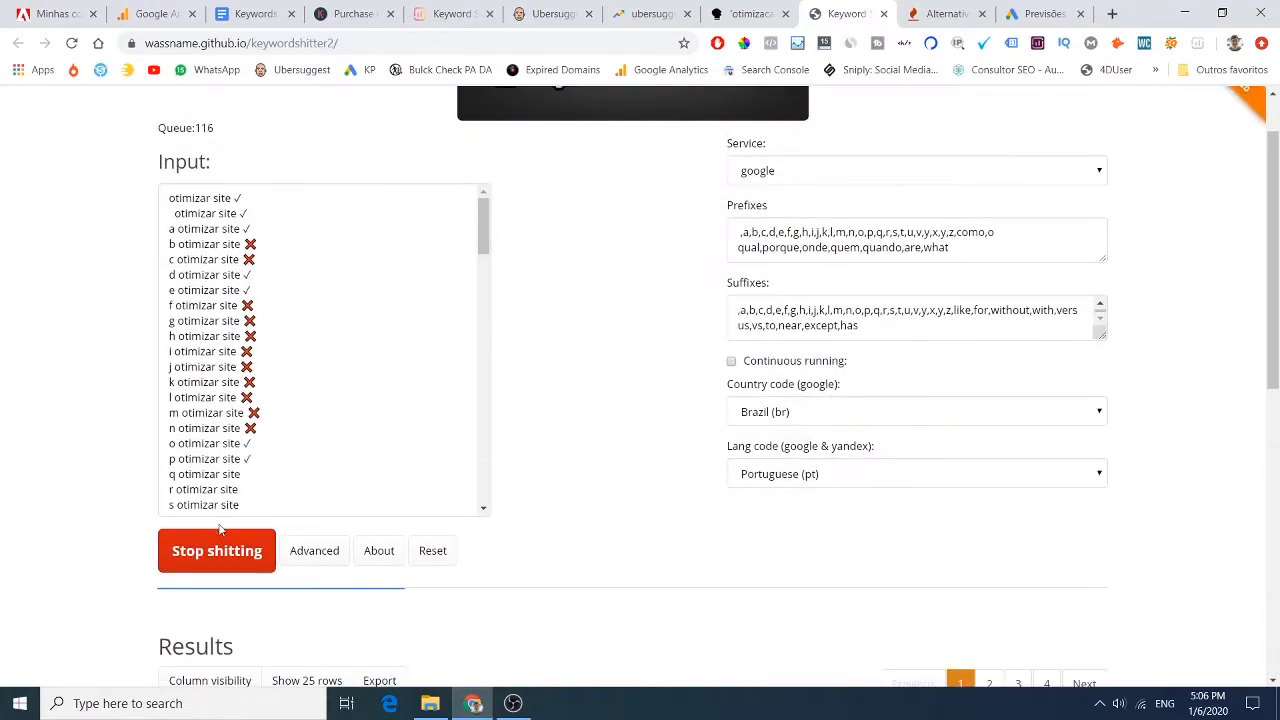
{"action": "scroll", "coordinate": [447, 447], "scroll_direction": "down", "scroll_amount": 5}
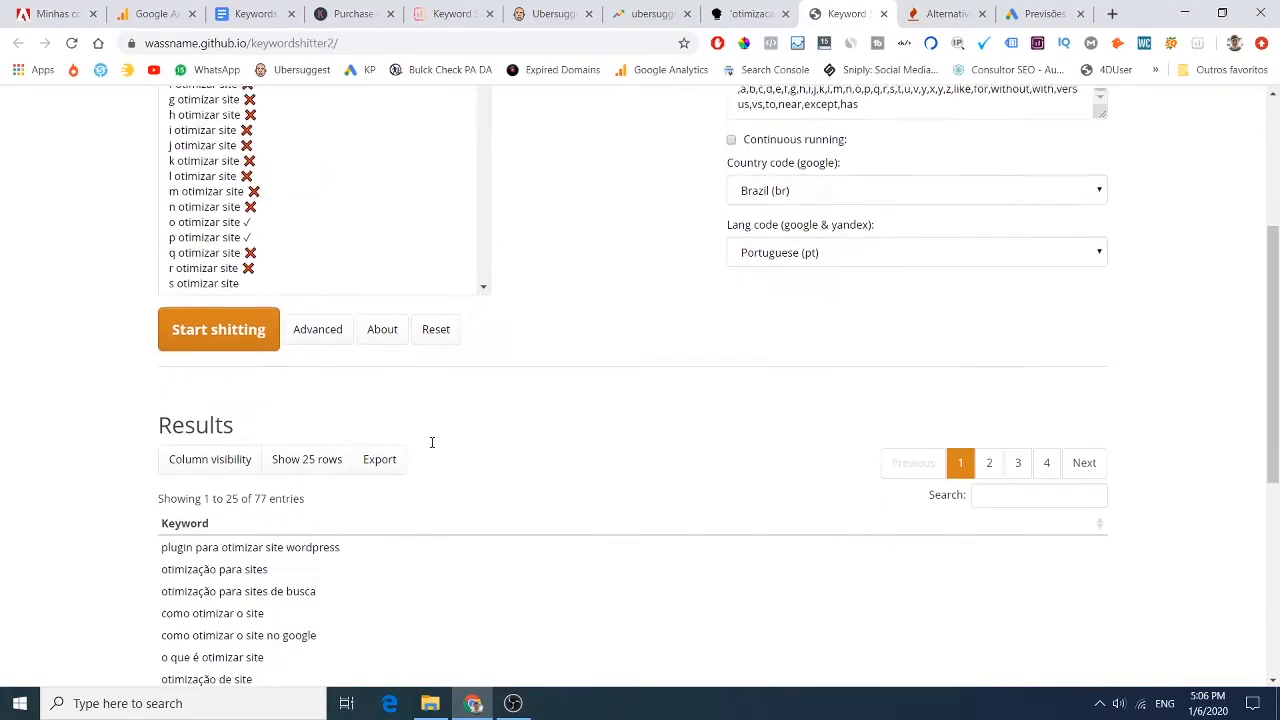
{"action": "scroll", "coordinate": [400, 349], "scroll_direction": "up", "scroll_amount": 6}
{"action": "left_click_drag", "start_coordinate": [482, 307], "coordinate": [554, 242]}
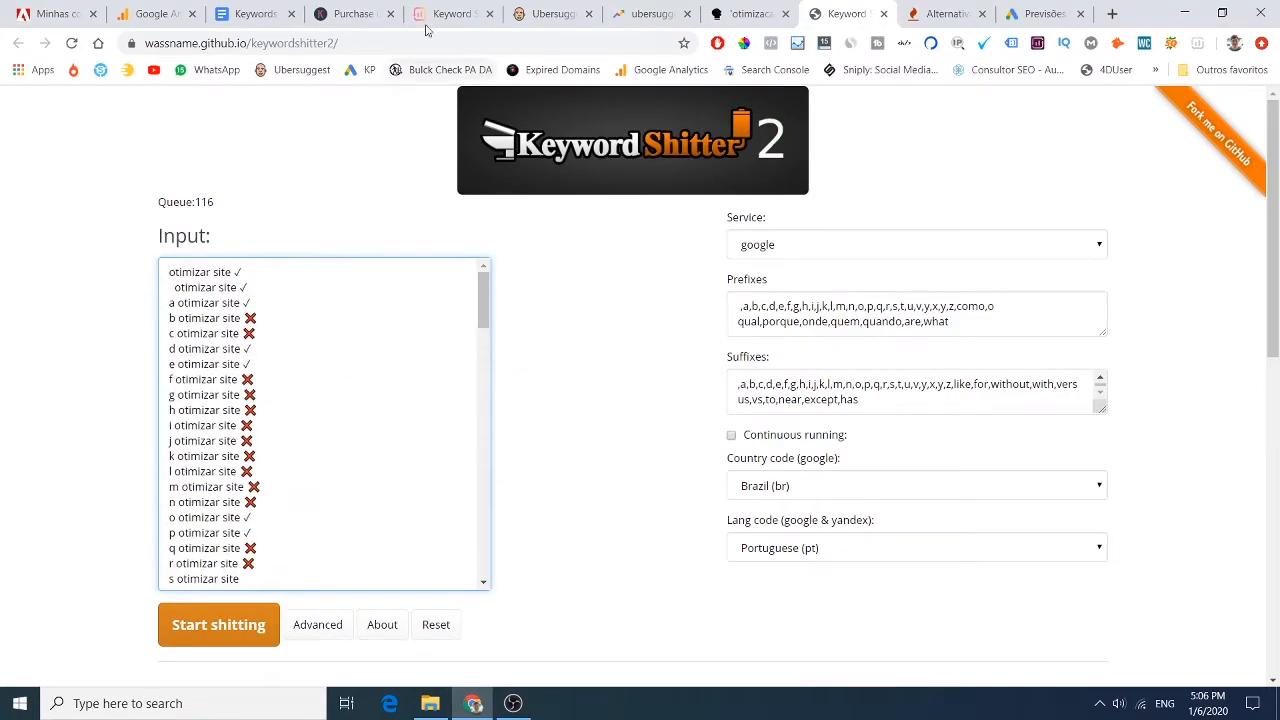
{"action": "scroll", "coordinate": [523, 349], "scroll_direction": "down", "scroll_amount": 5}
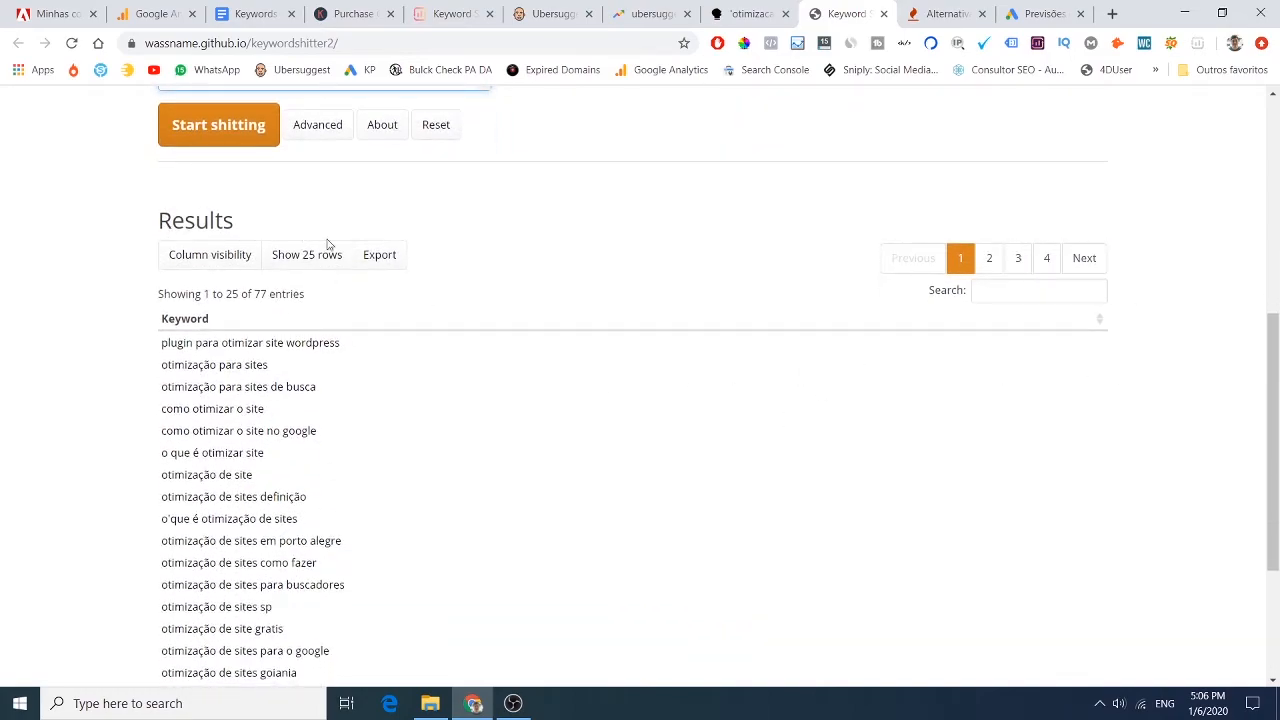
{"action": "scroll", "coordinate": [751, 520], "scroll_direction": "up", "scroll_amount": 5}
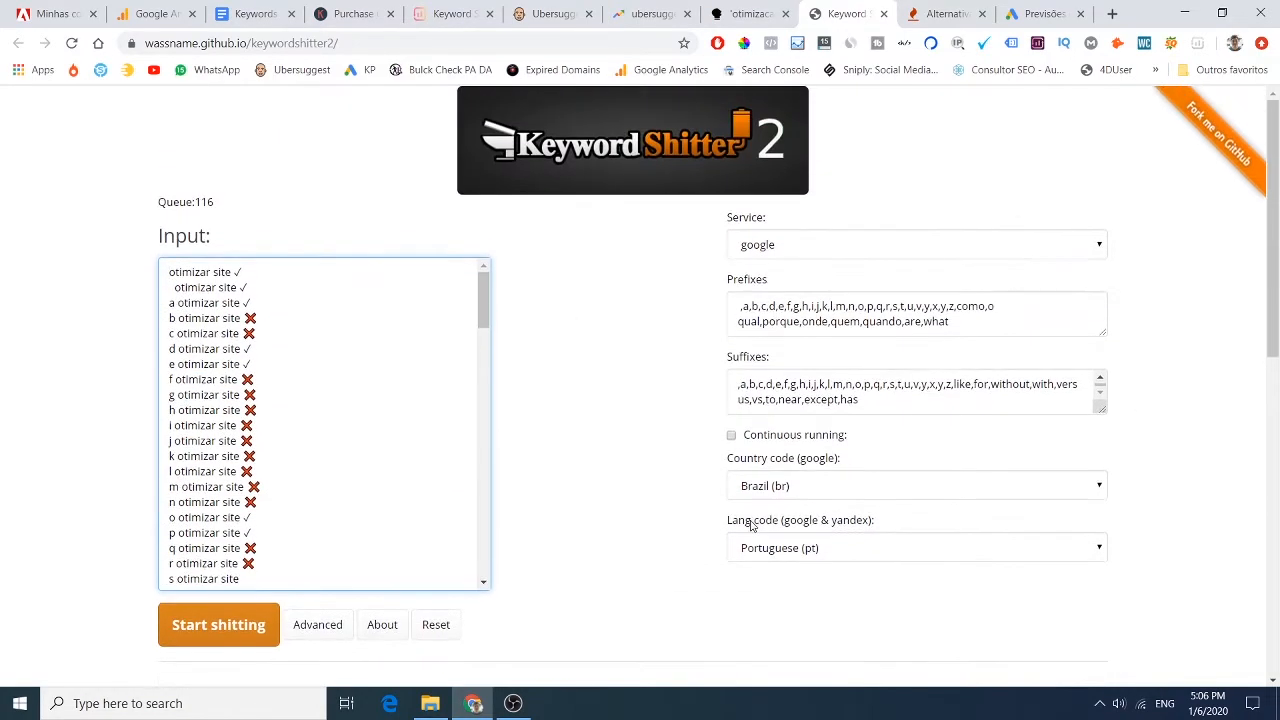
Point out the keywordtool.io link in the Google Docs tool list, and switch to the Keyword Tool page.
{"action": "left_click", "coordinate": [255, 13]}
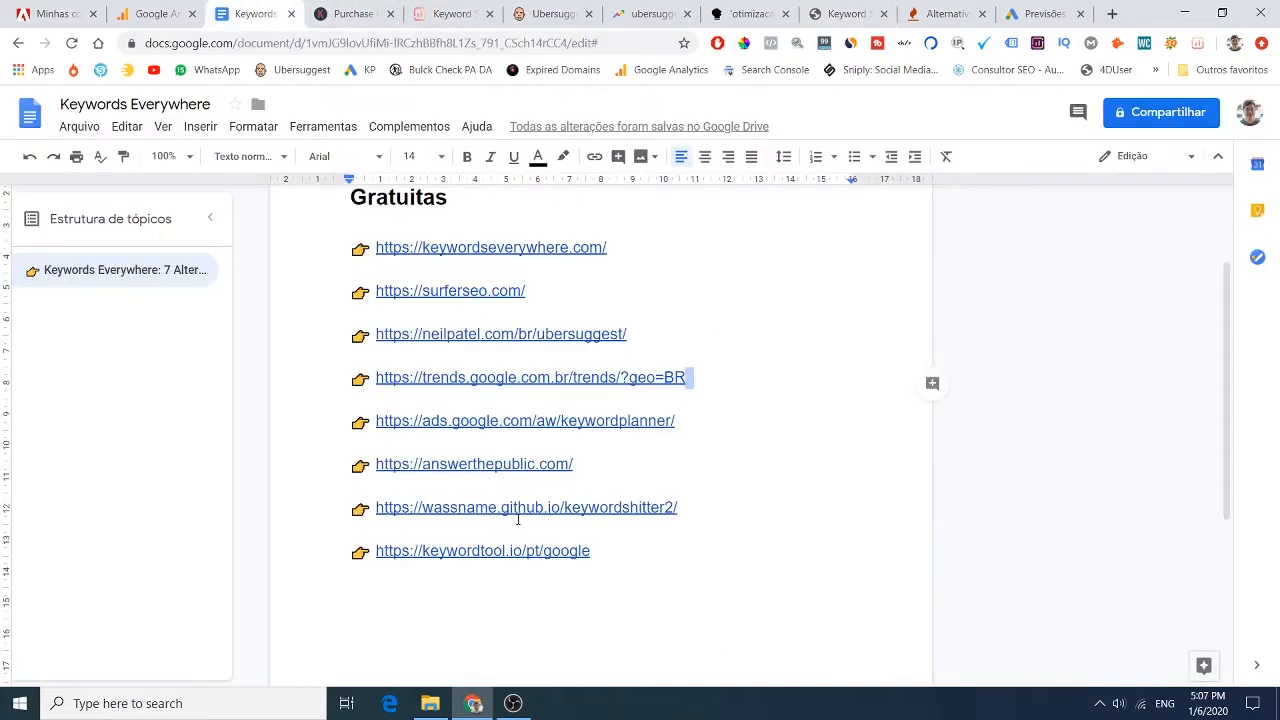
{"action": "left_click", "coordinate": [516, 553]}
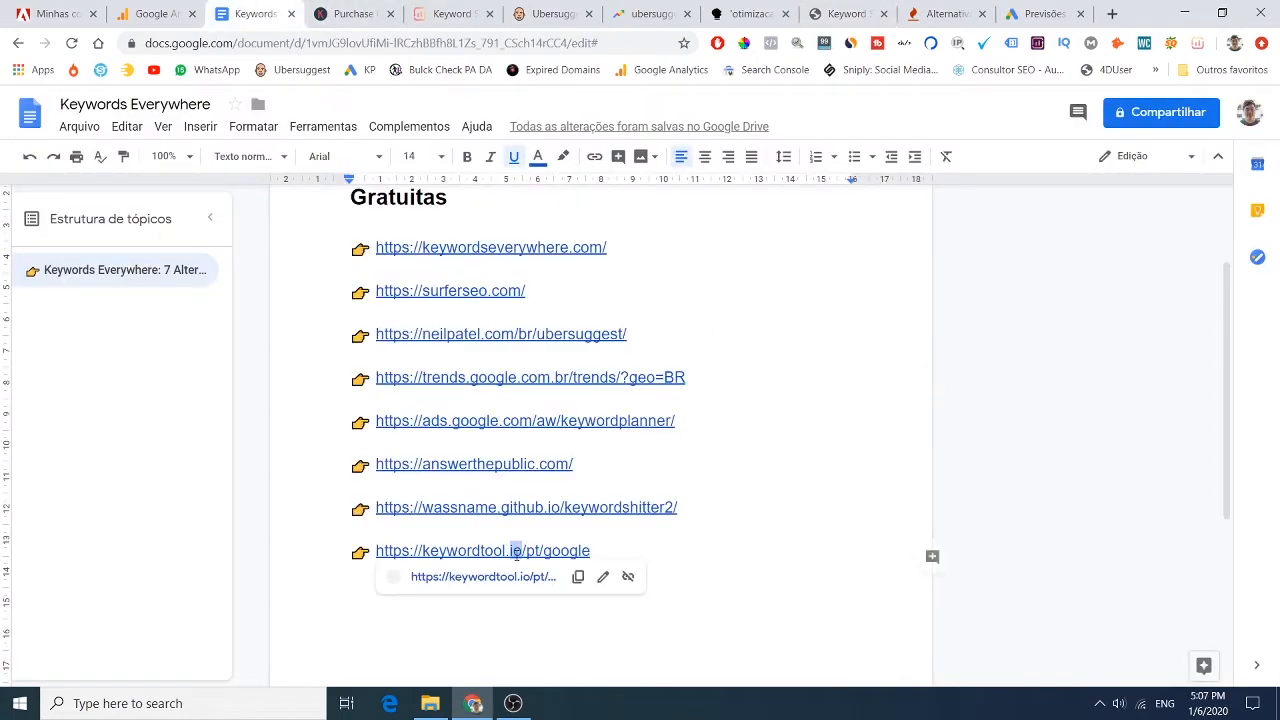
{"action": "left_click", "coordinate": [634, 531]}
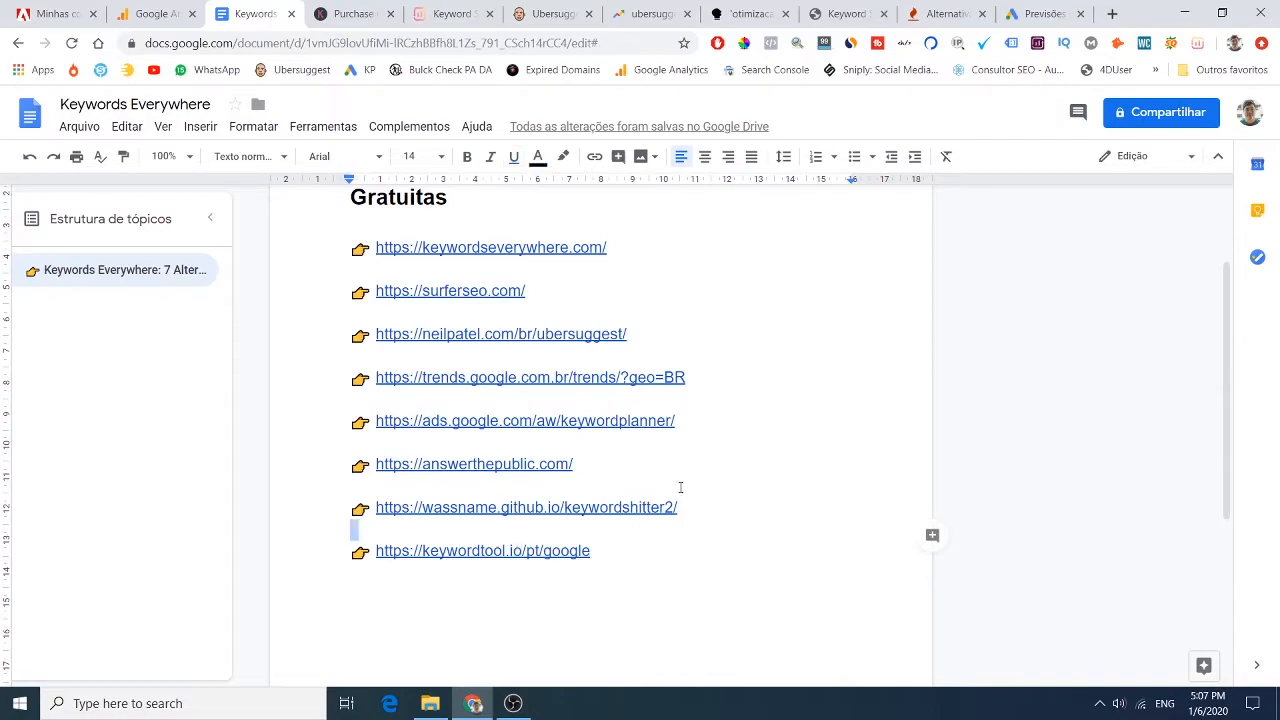
{"action": "left_click", "coordinate": [940, 13]}
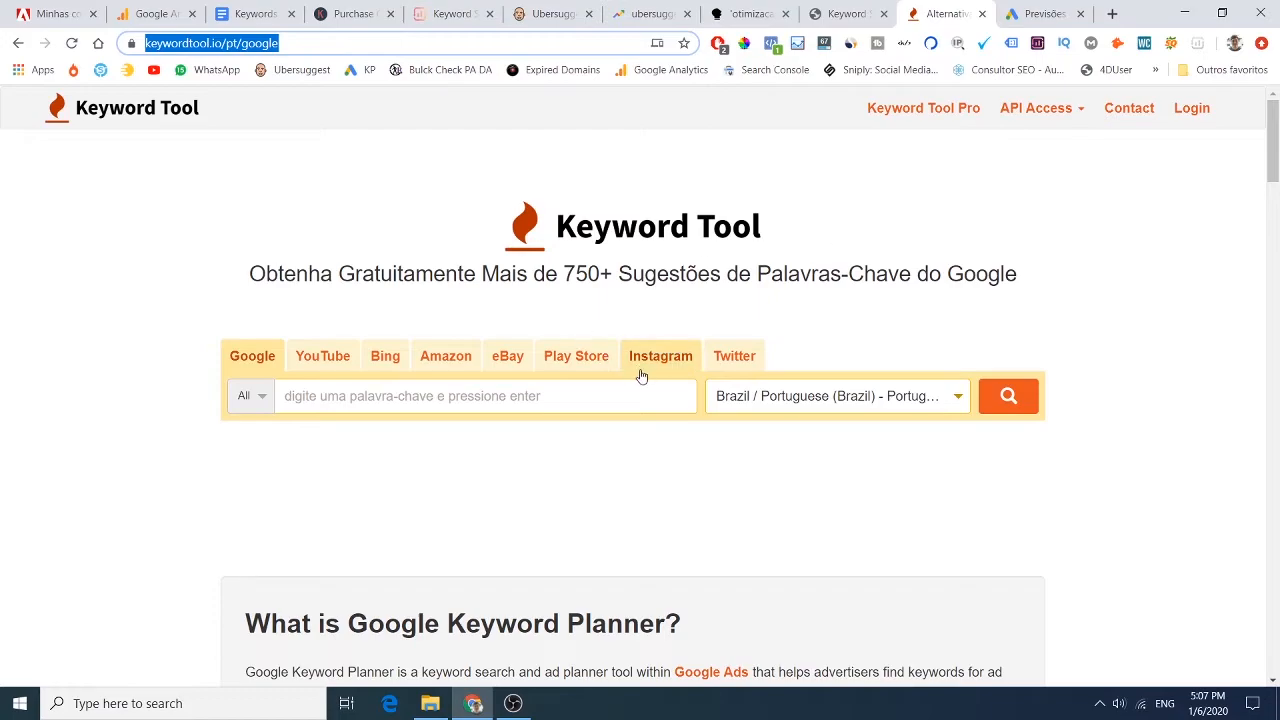
Search Keyword Tool for Google keyword suggestions for "otimizar site" in Brazil / Portuguese (Brazil).
{"action": "left_click", "coordinate": [589, 400]}
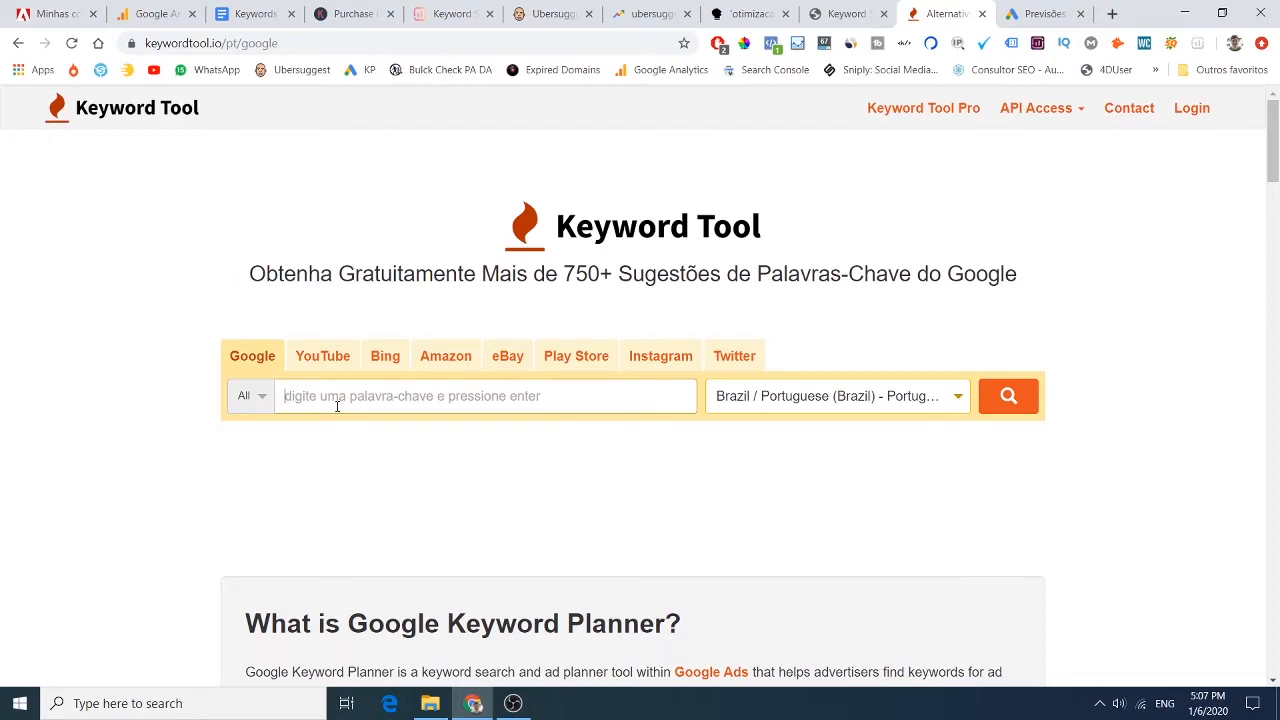
{"action": "type", "text": "otimizar site"}
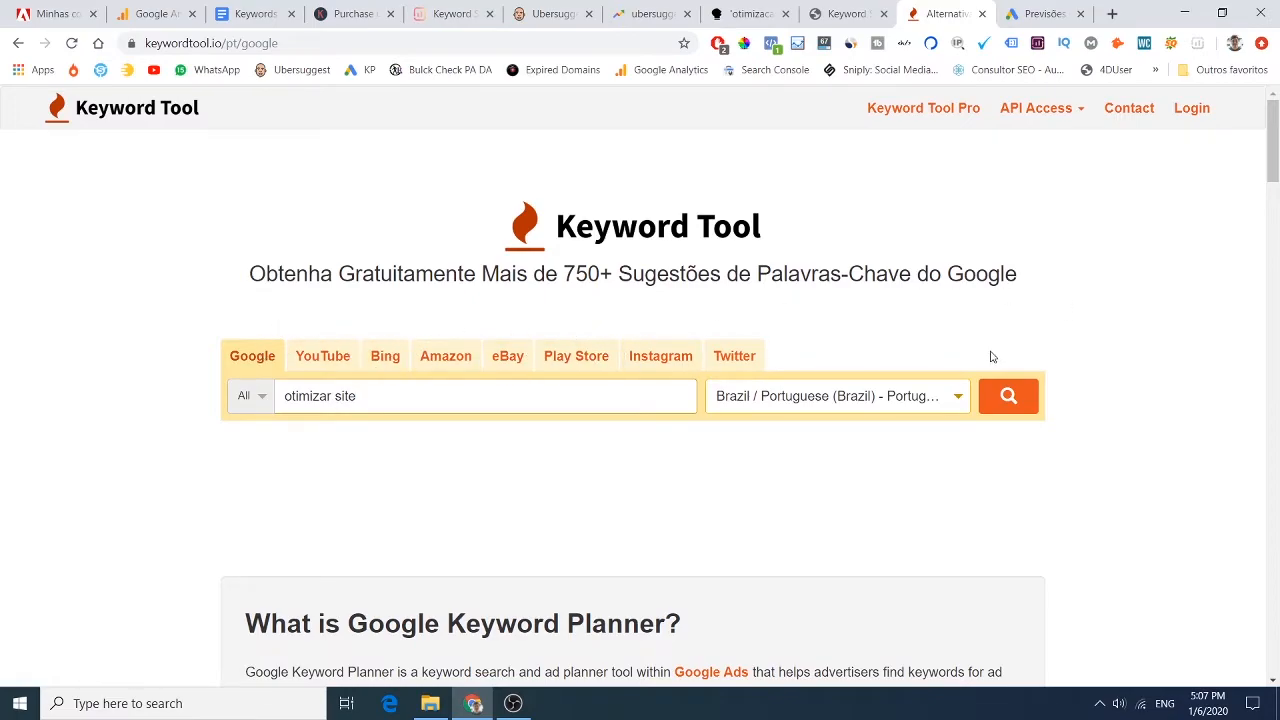
{"action": "left_click", "coordinate": [988, 398]}
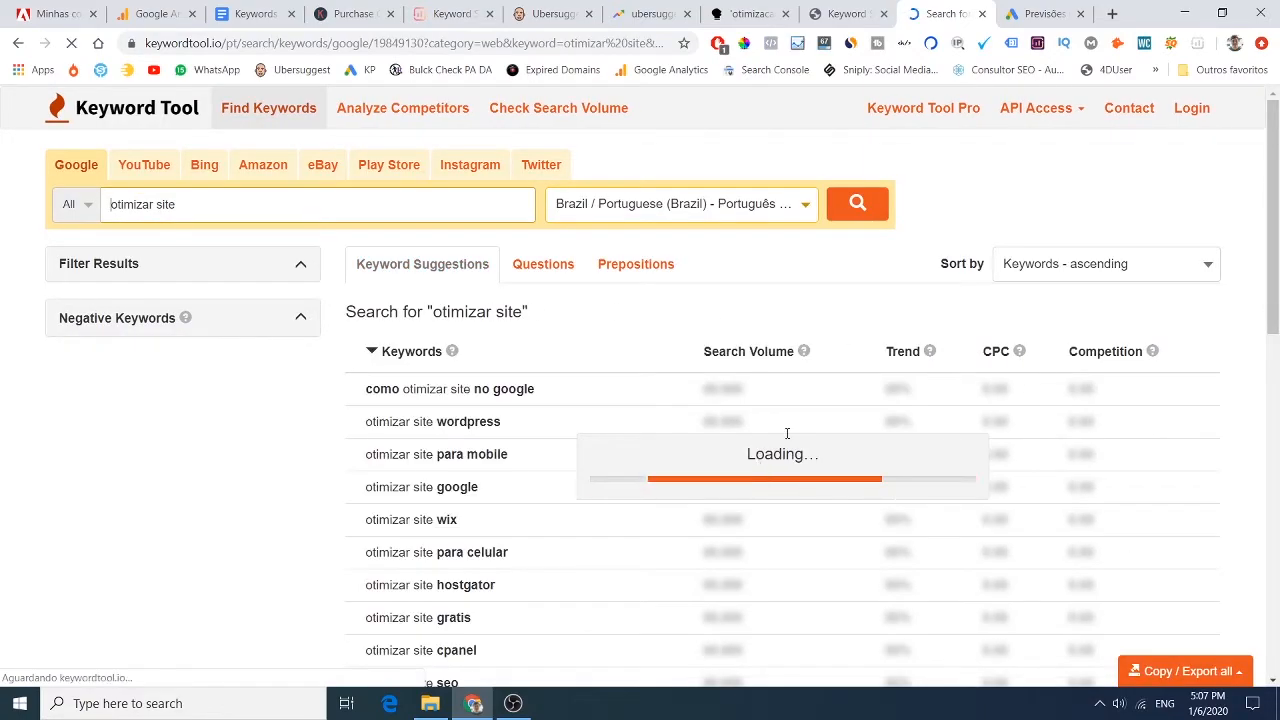
Review the Keyword Tool suggestions for "otimizar site" and the Keyword Tool Pro offer over the search volume data.
{"action": "scroll", "coordinate": [1056, 485], "scroll_direction": "down", "scroll_amount": 1}
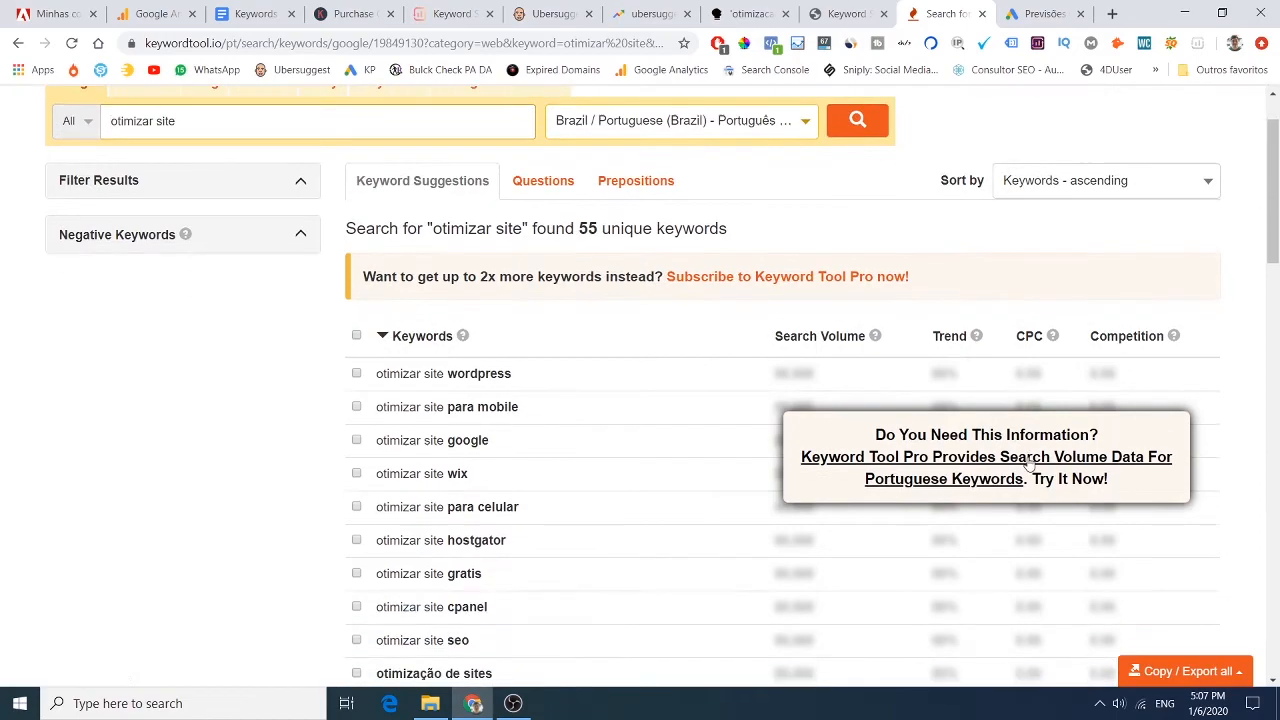
{"action": "scroll", "coordinate": [825, 335], "scroll_direction": "down", "scroll_amount": 1}
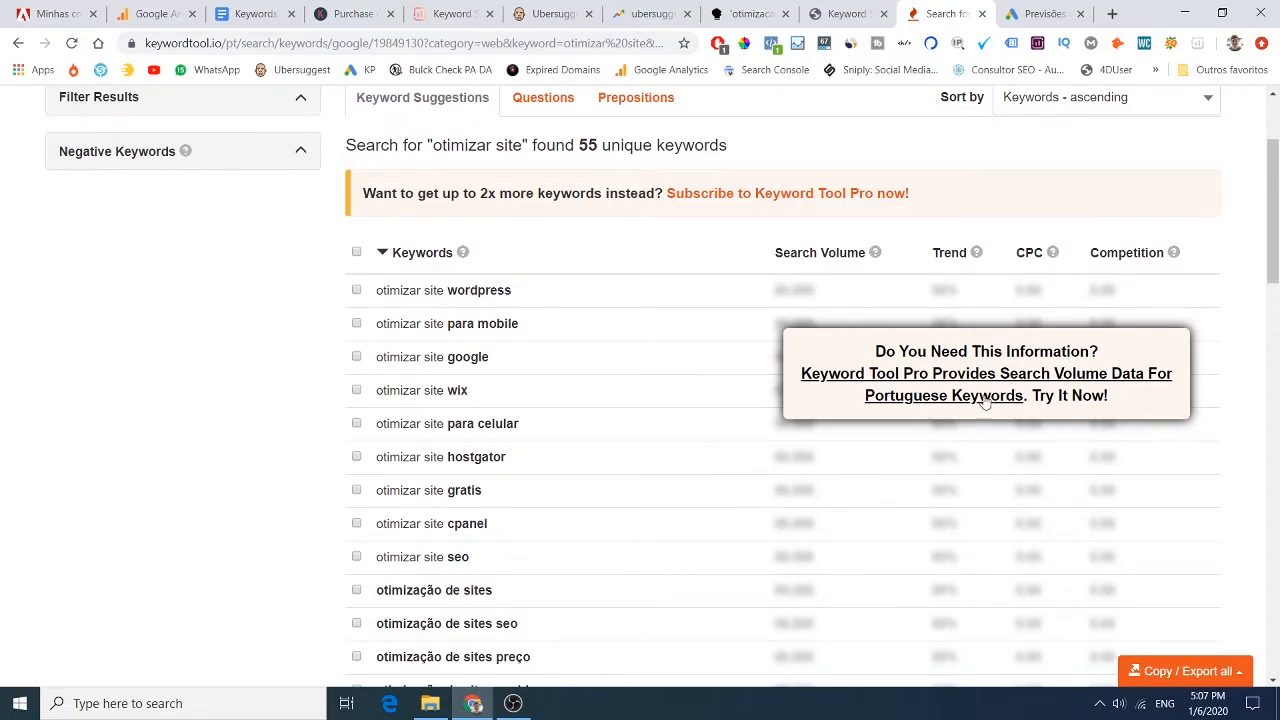
{"action": "scroll", "coordinate": [908, 476], "scroll_direction": "up", "scroll_amount": 2}
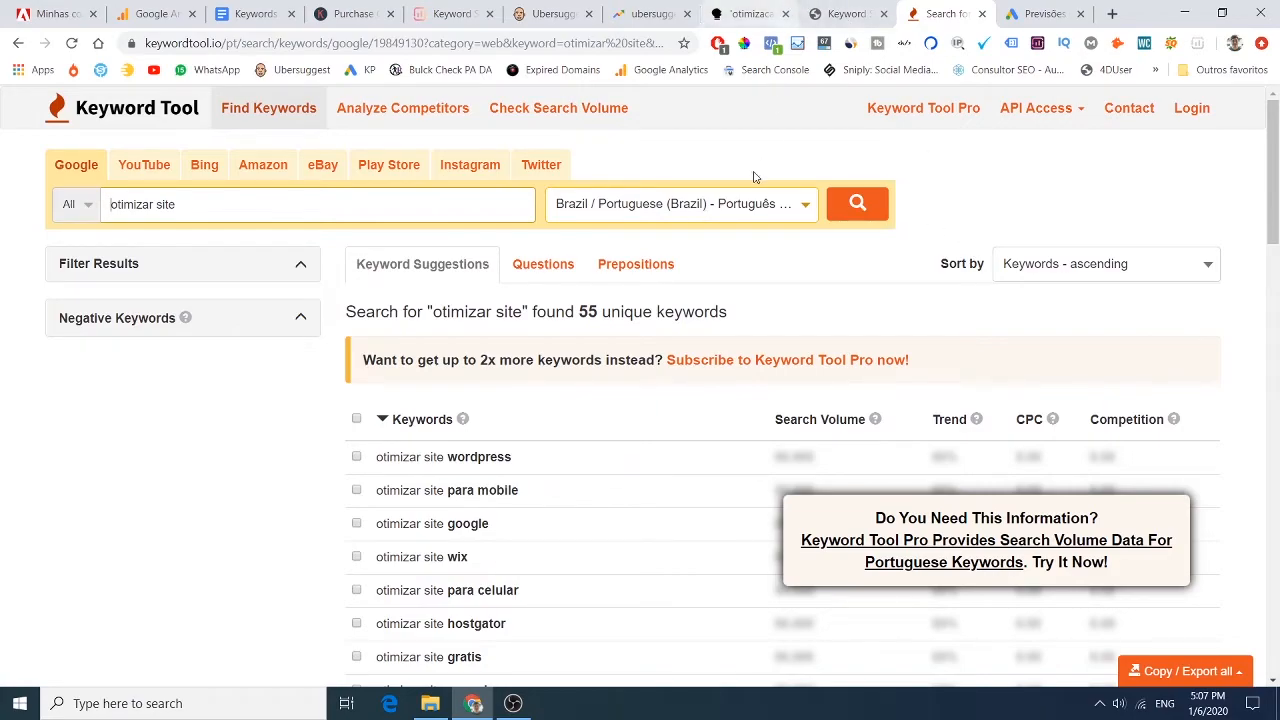
Return to the Google Docs tool list and make the surferseo.com link bold.
{"action": "left_click", "coordinate": [250, 13]}
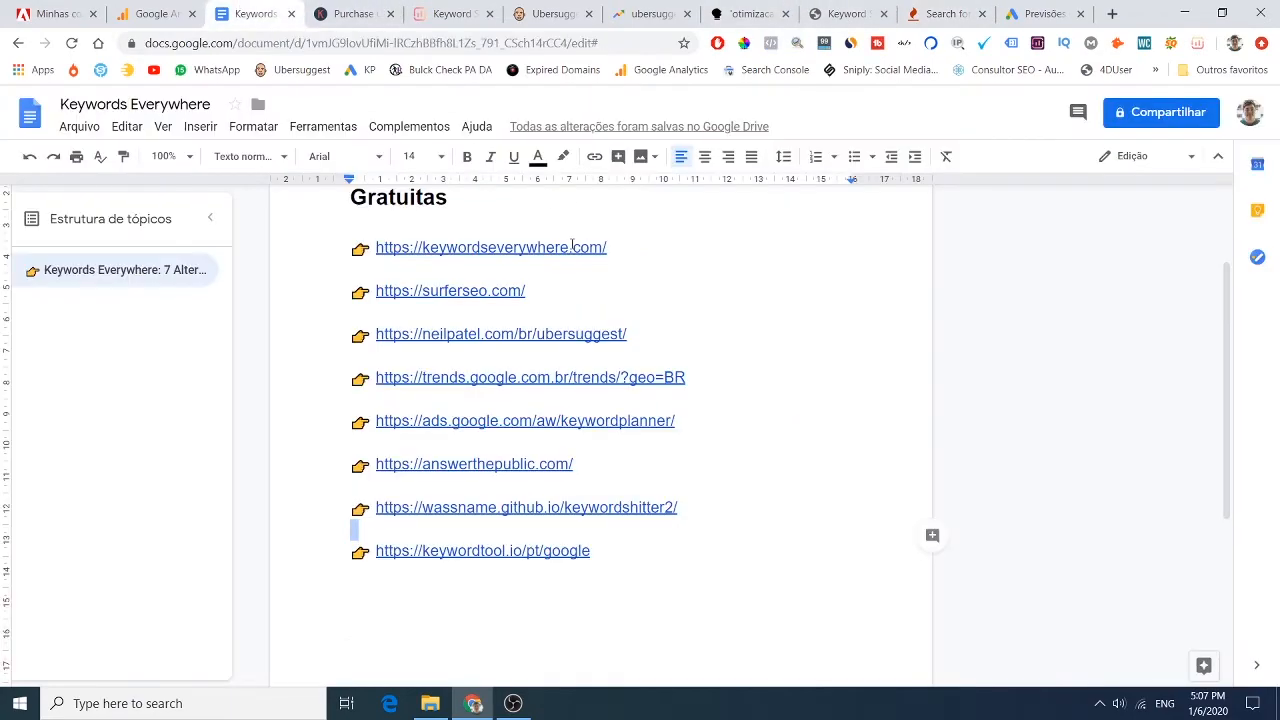
{"action": "scroll", "coordinate": [829, 494], "scroll_direction": "up", "scroll_amount": 3}
{"action": "scroll", "coordinate": [830, 495], "scroll_direction": "down", "scroll_amount": 2}
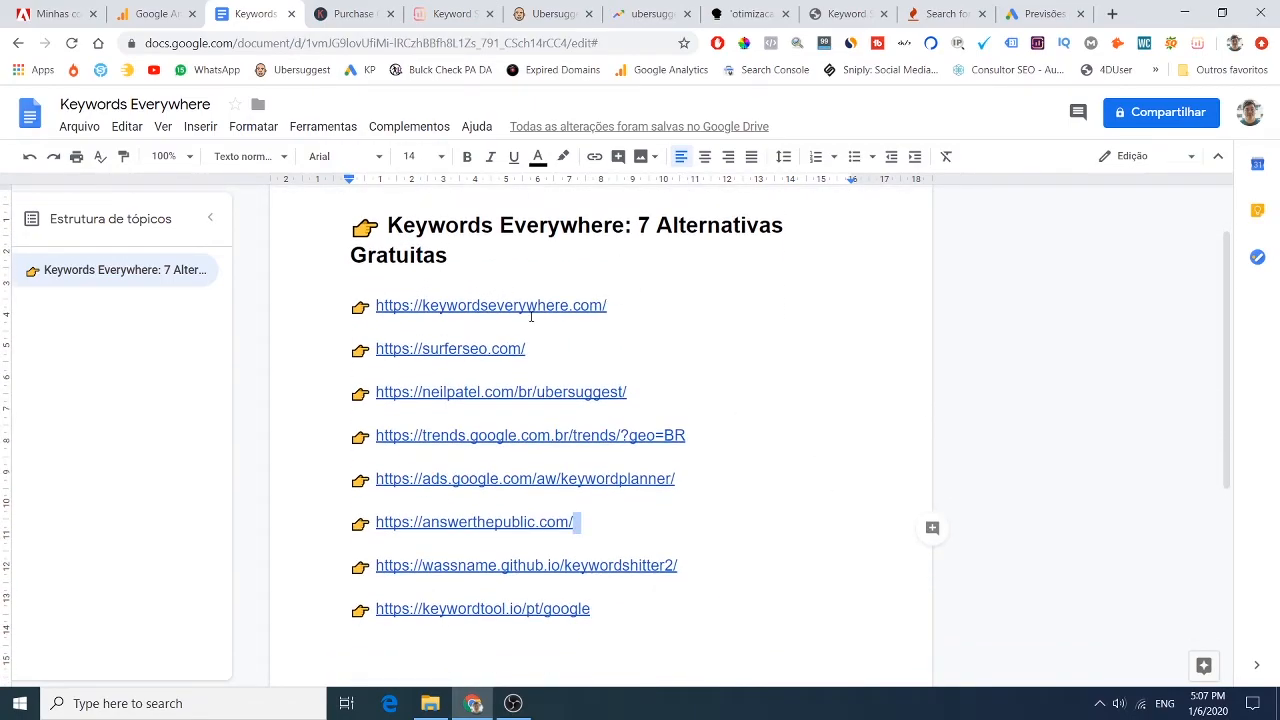
{"action": "triple_click", "coordinate": [476, 346]}
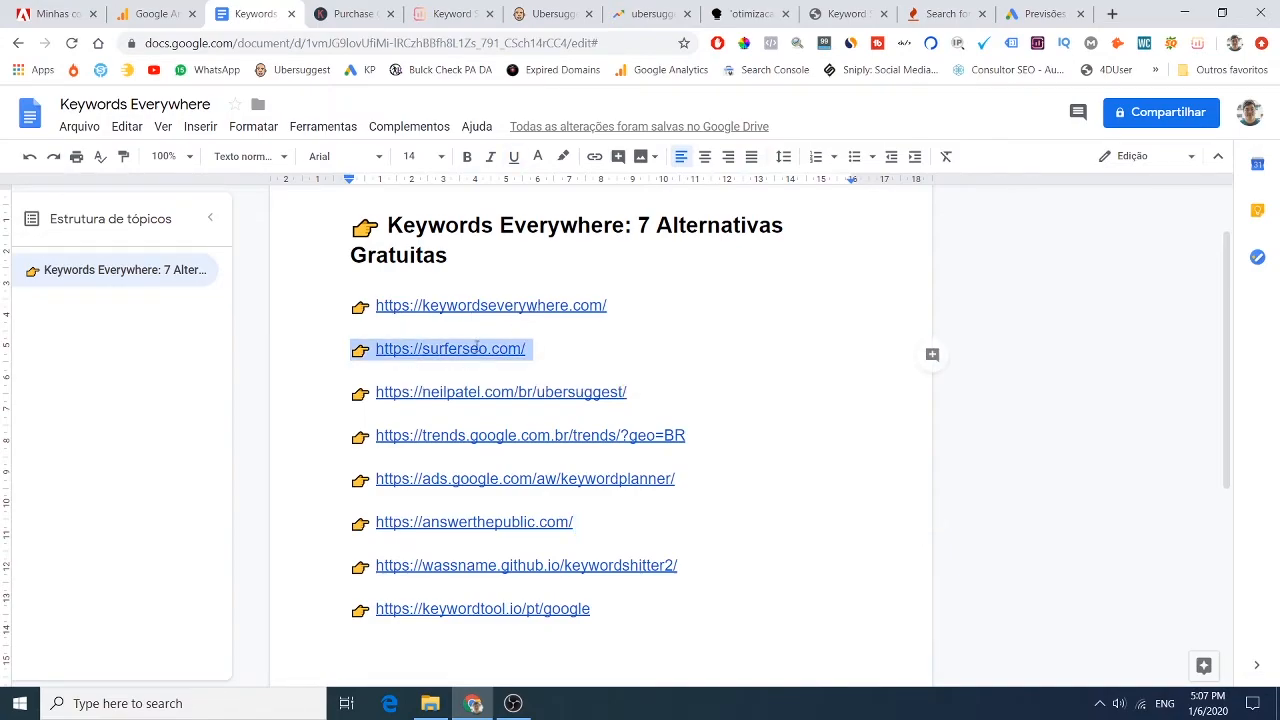
{"action": "left_click", "coordinate": [467, 157]}
{"action": "left_click", "coordinate": [663, 330]}
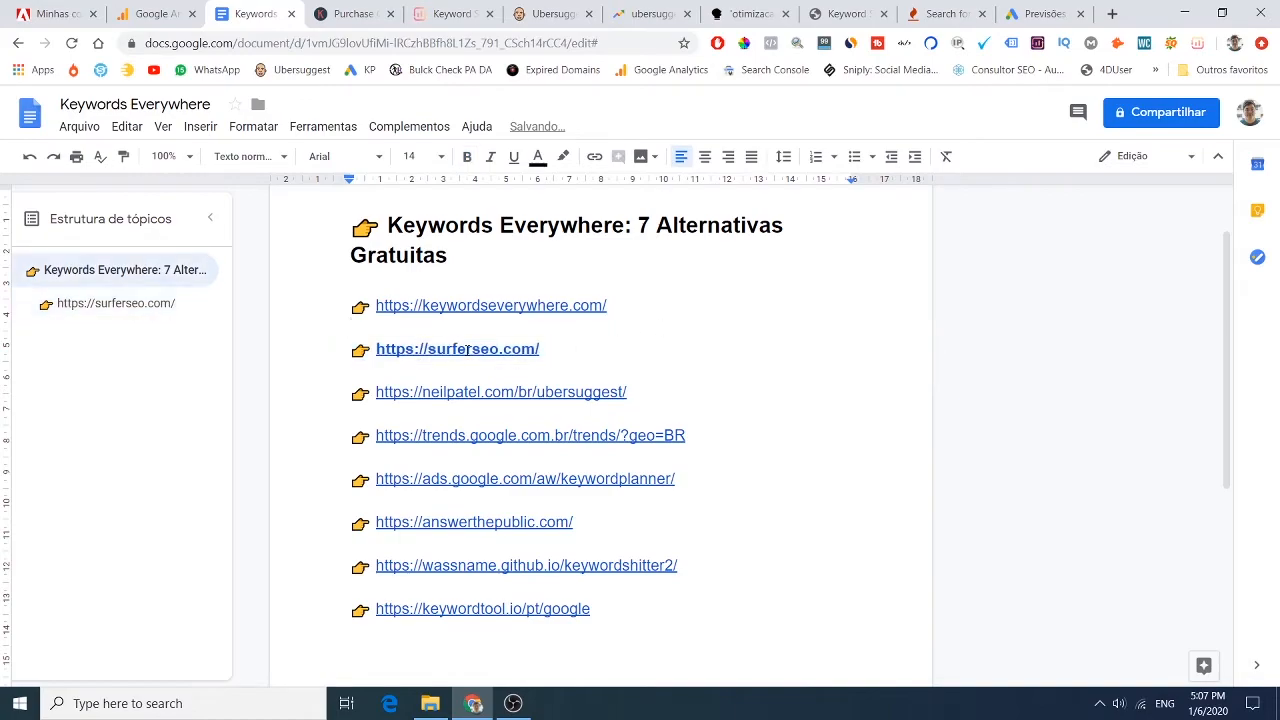
{"action": "left_click", "coordinate": [847, 367]}
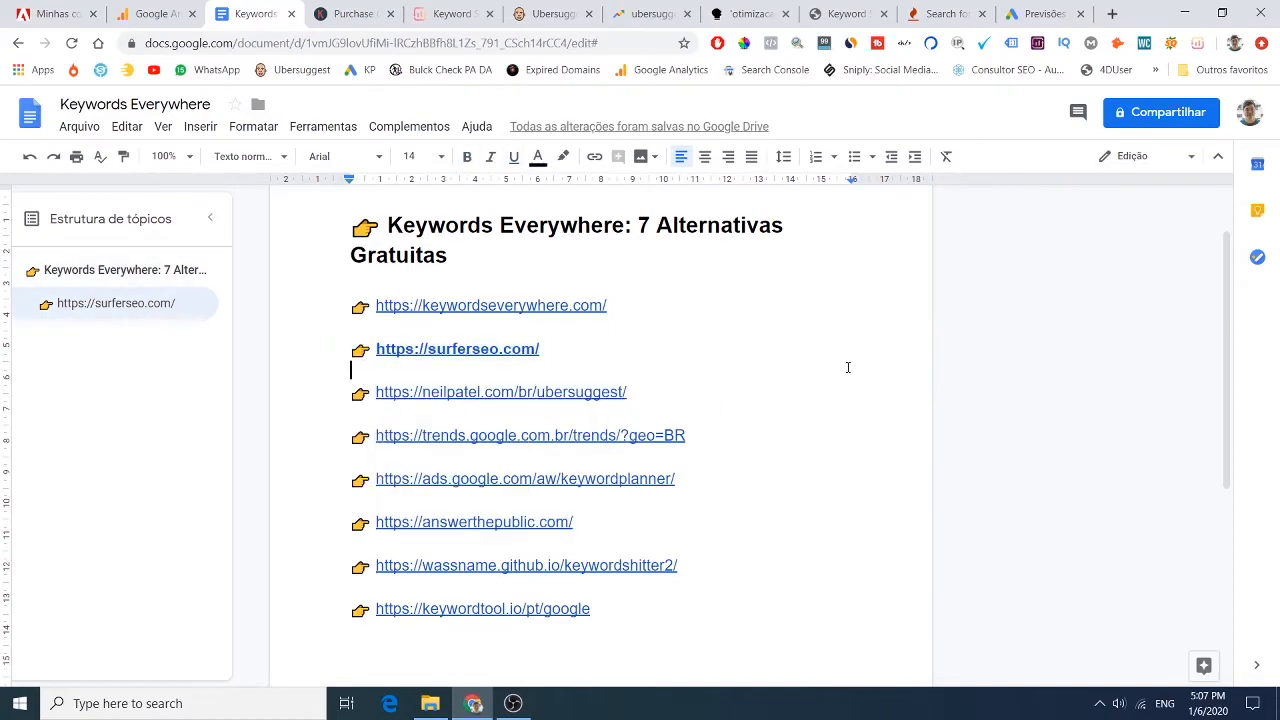
Make the neilpatel.com Ubersuggest link and the Google Trends link bold.
{"action": "left_click", "coordinate": [530, 391]}
{"action": "triple_click", "coordinate": [530, 391]}
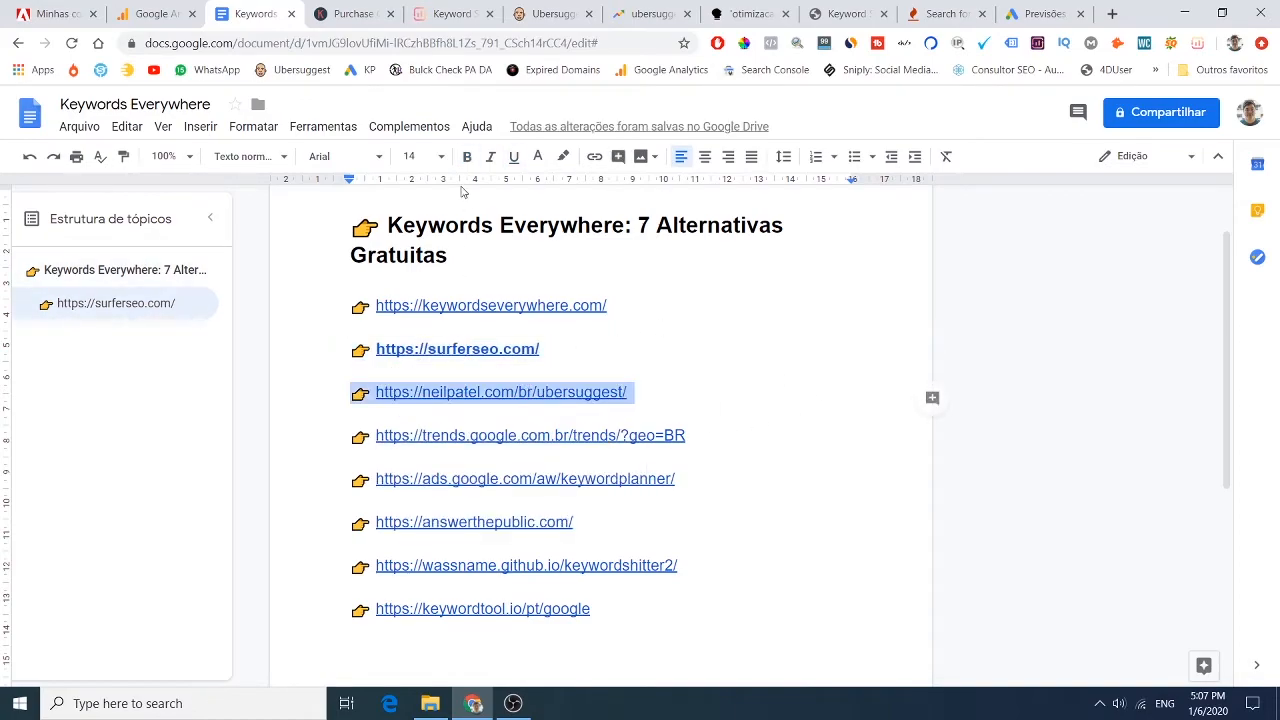
{"action": "left_click", "coordinate": [467, 157]}
{"action": "left_click", "coordinate": [516, 435]}
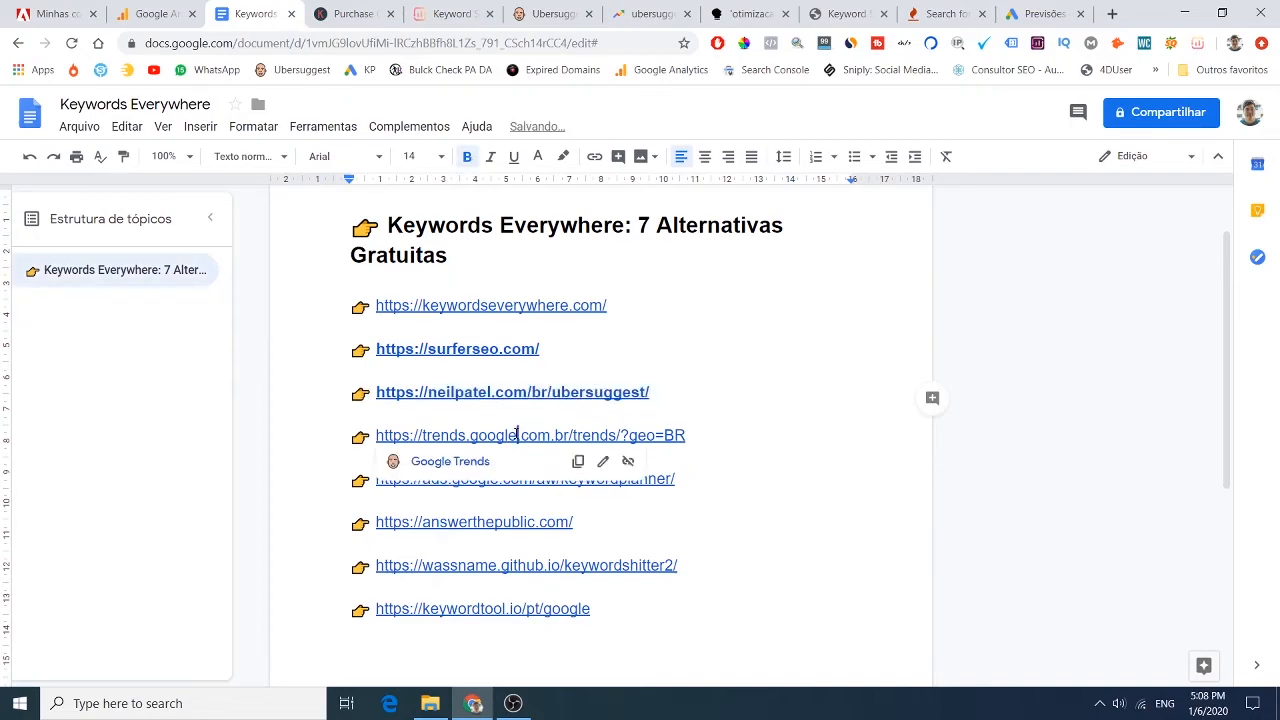
{"action": "triple_click", "coordinate": [516, 435]}
{"action": "left_click", "coordinate": [467, 157]}
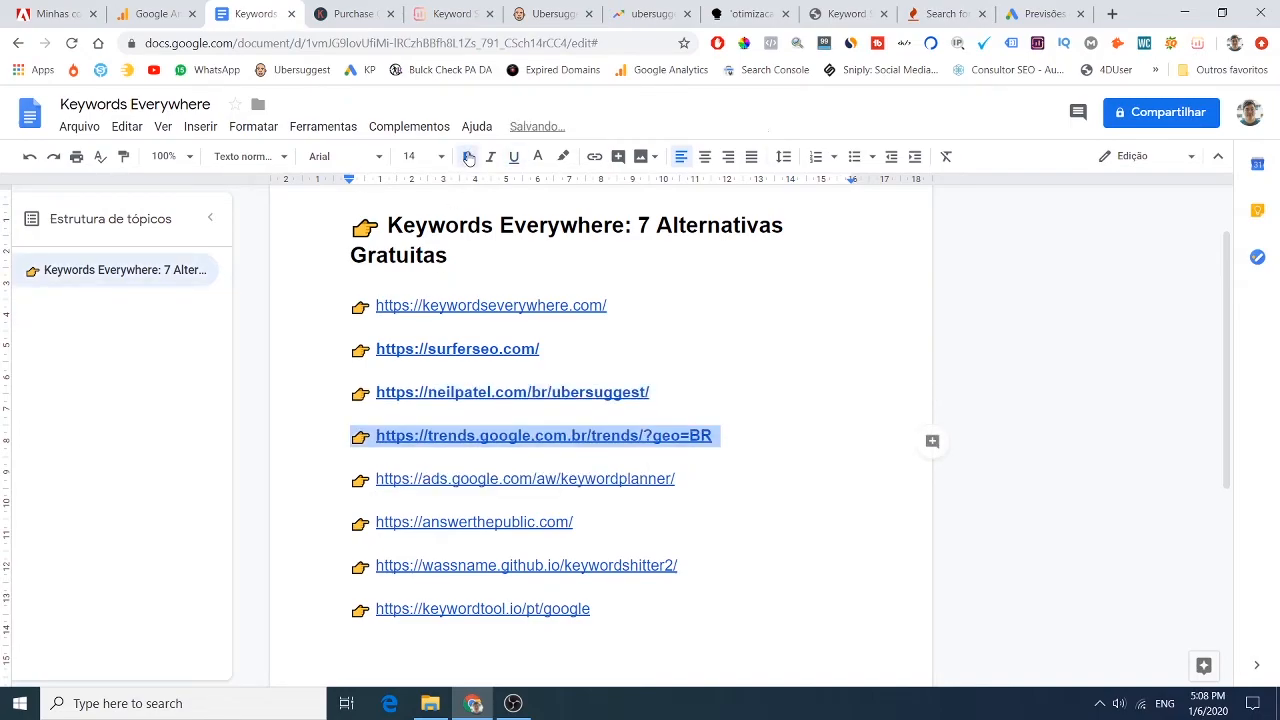
Move the answerthepublic.com link to a new line between the Google Trends and Keyword Planner links.
{"action": "left_click", "coordinate": [716, 440]}
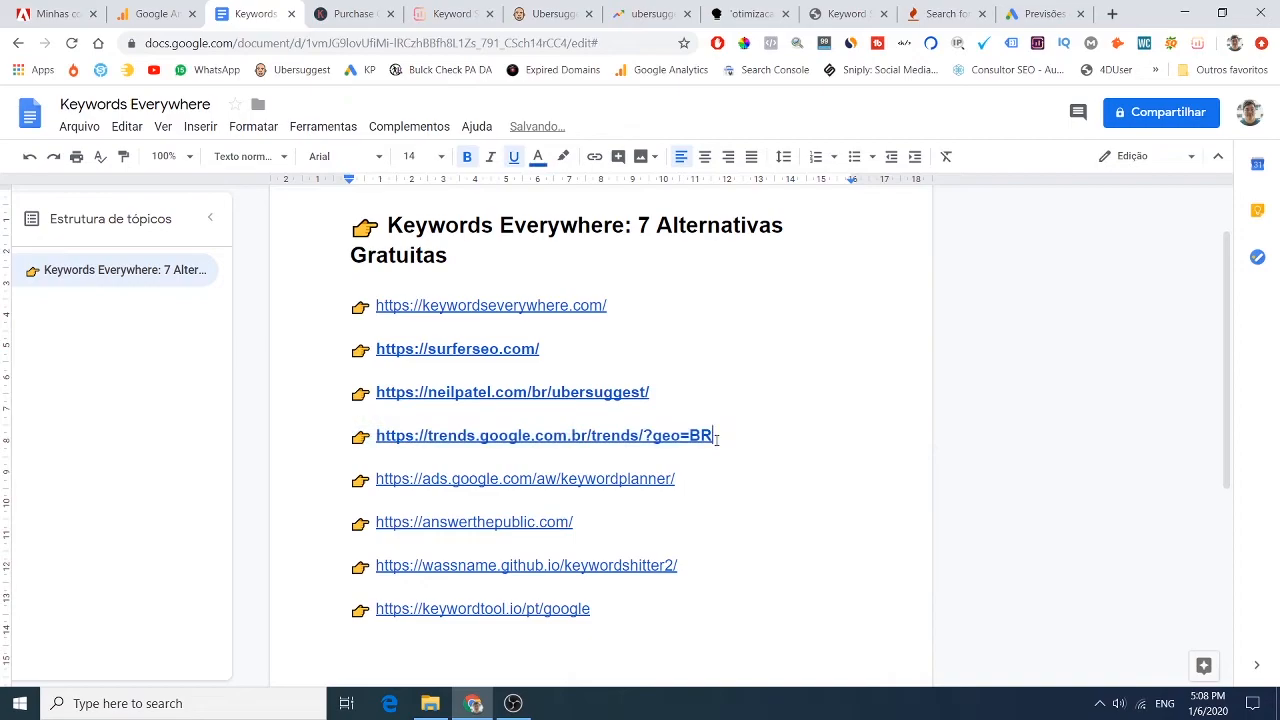
{"action": "key", "text": "Return"}
{"action": "scroll", "coordinate": [646, 489], "scroll_direction": "down", "scroll_amount": 1}
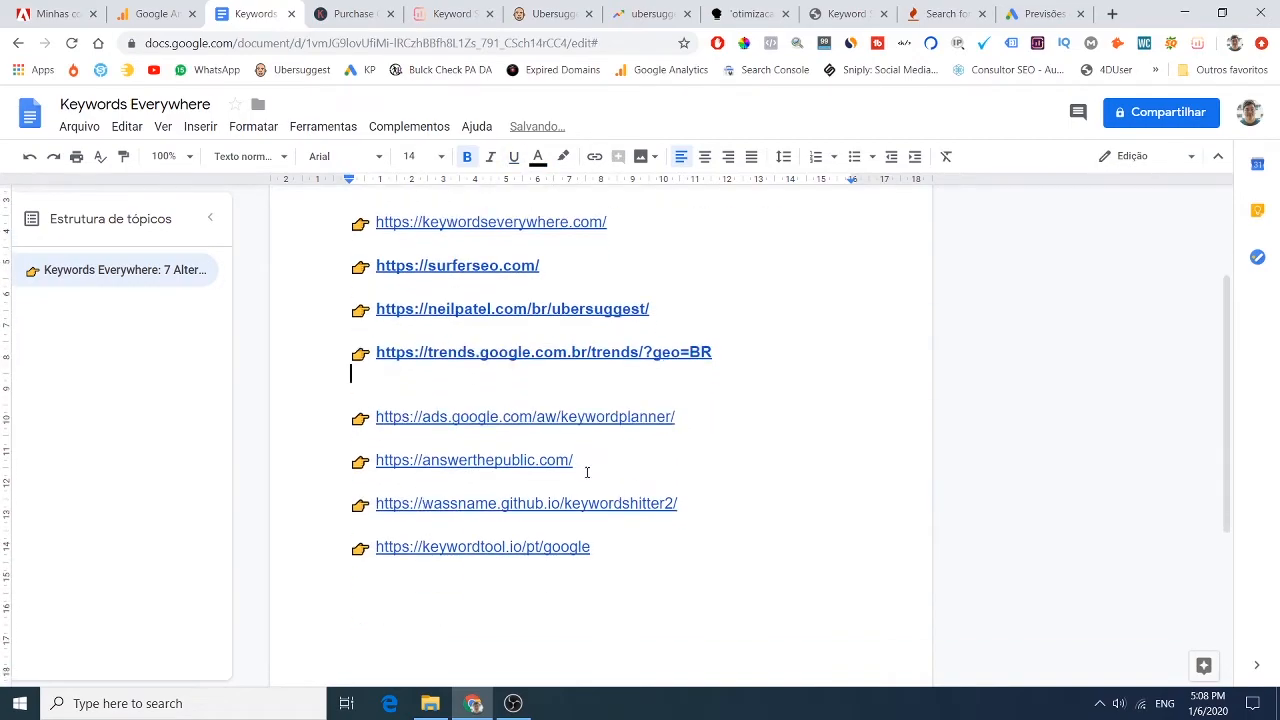
{"action": "left_click_drag", "start_coordinate": [576, 460], "coordinate": [357, 459]}
{"action": "key", "text": "ctrl+x"}
{"action": "left_click", "coordinate": [414, 390]}
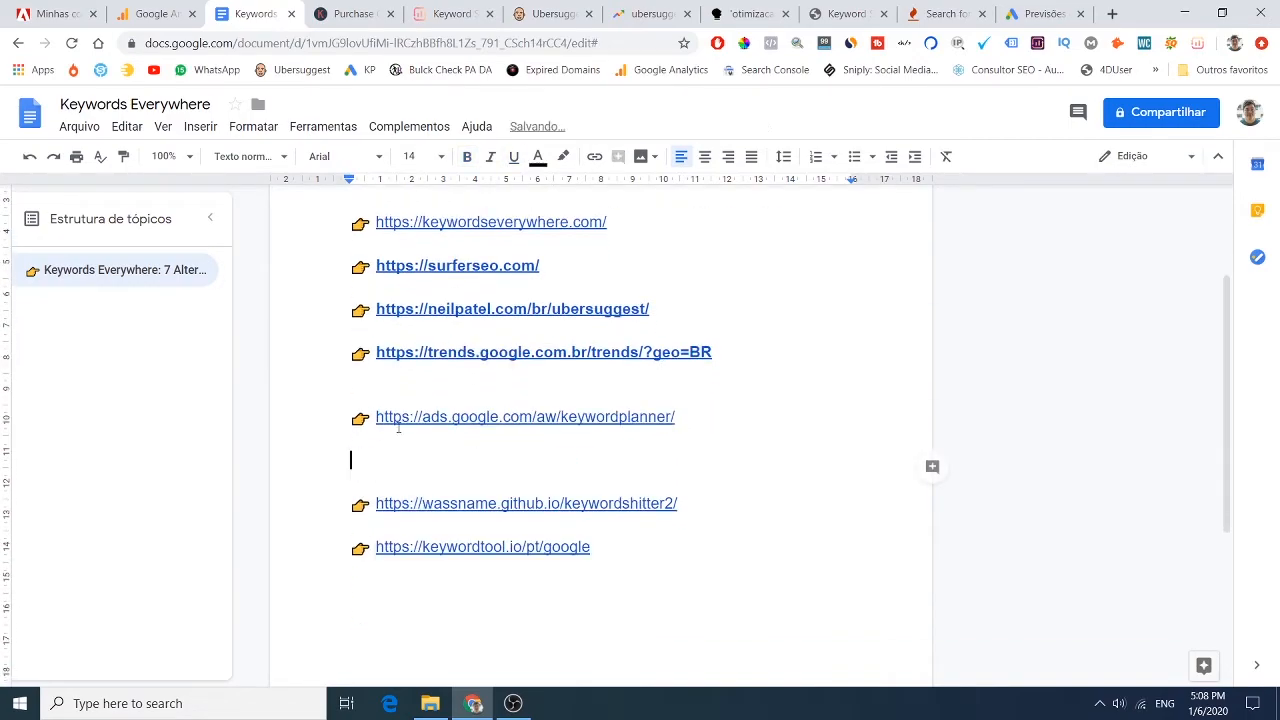
{"action": "key", "text": "ctrl+v"}
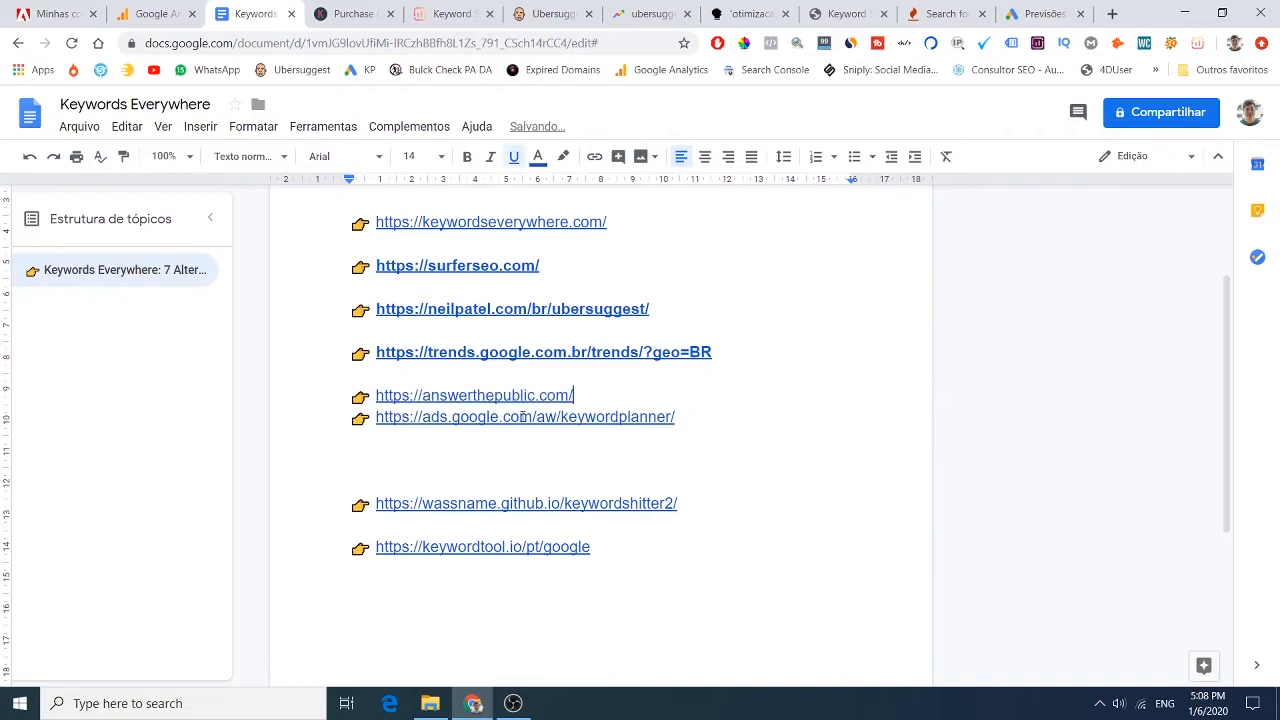
Add blank lines between the answerthepublic.com and Keyword Planner links, and delete the surplus blank lines above the keywordshitter2 link.
{"action": "key", "text": "Return"}
{"action": "key", "text": "Return"}
{"action": "key", "text": "Delete"}
{"action": "key", "text": "Delete"}
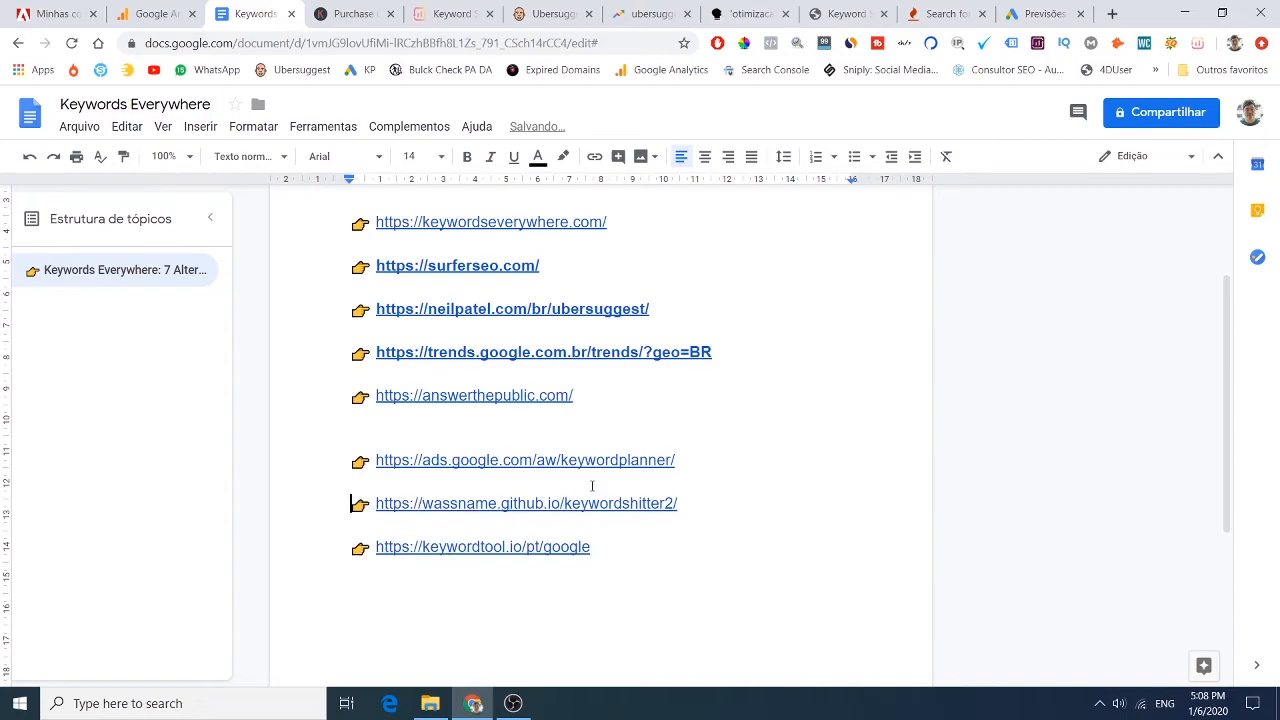
{"action": "left_click", "coordinate": [523, 437]}
{"action": "key", "text": "Return"}
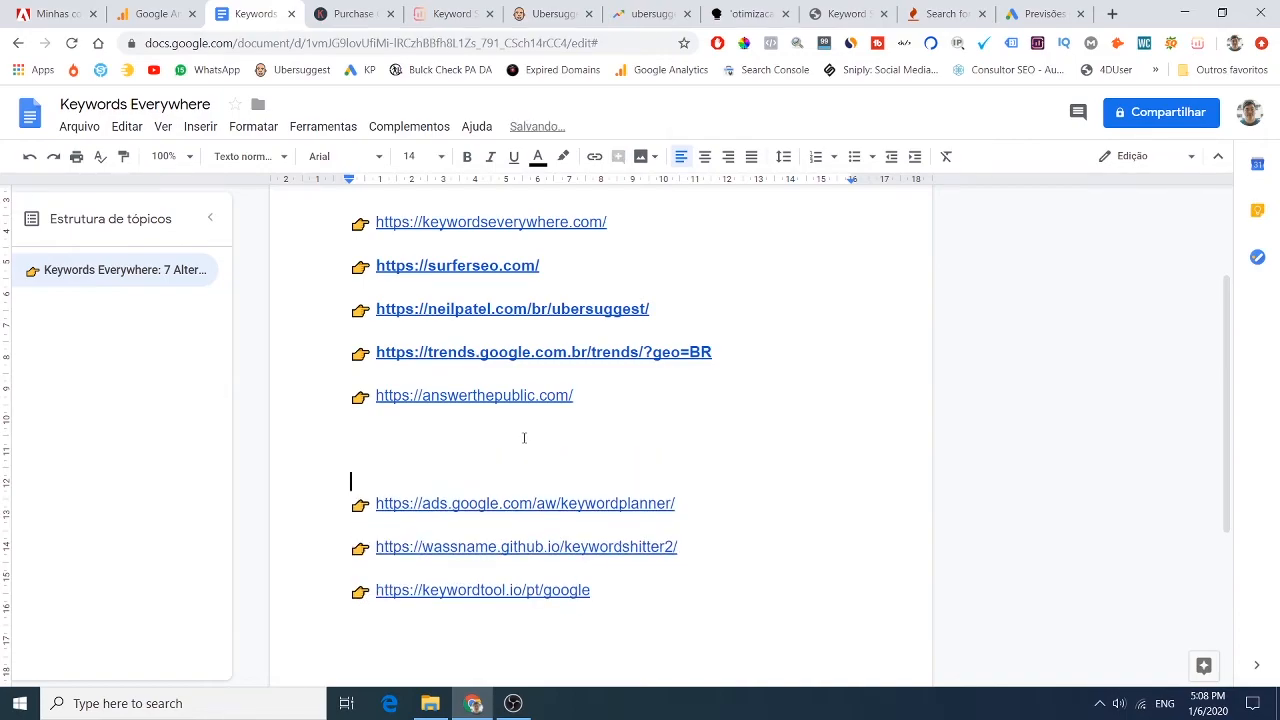
Make the answerthepublic.com link bold.
{"action": "scroll", "coordinate": [523, 437], "scroll_direction": "up", "scroll_amount": 2}
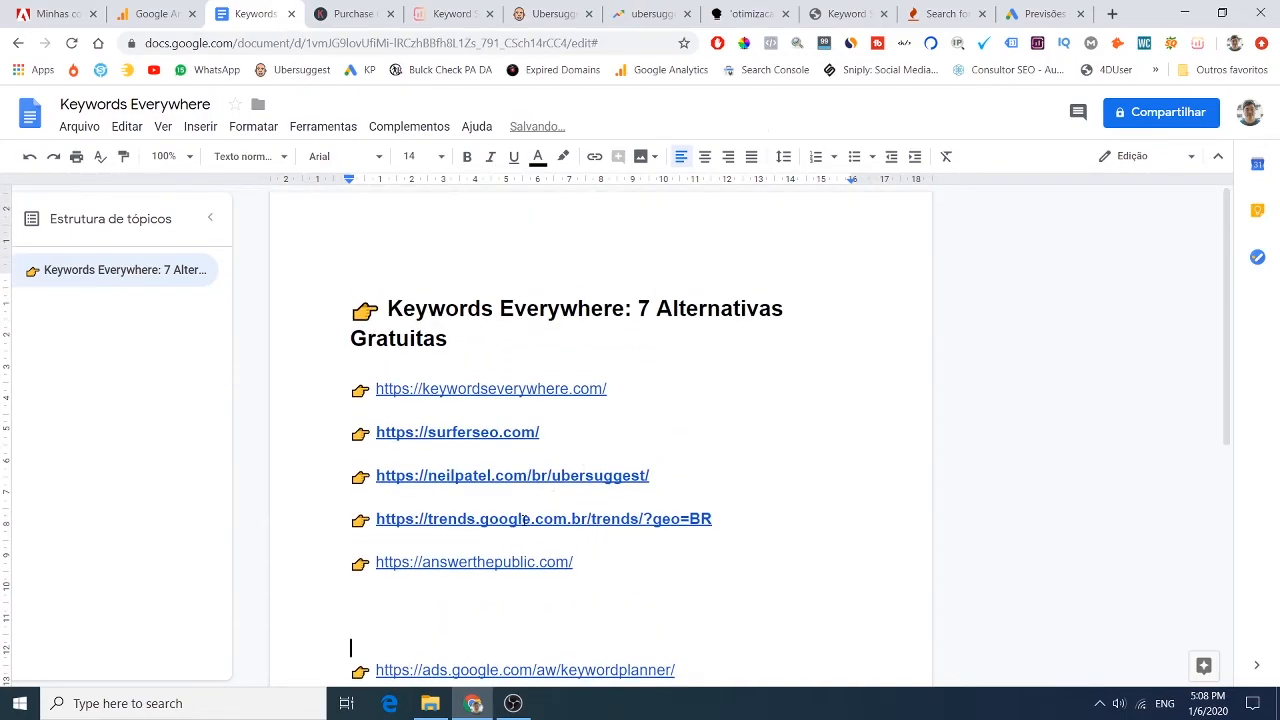
{"action": "triple_click", "coordinate": [495, 563]}
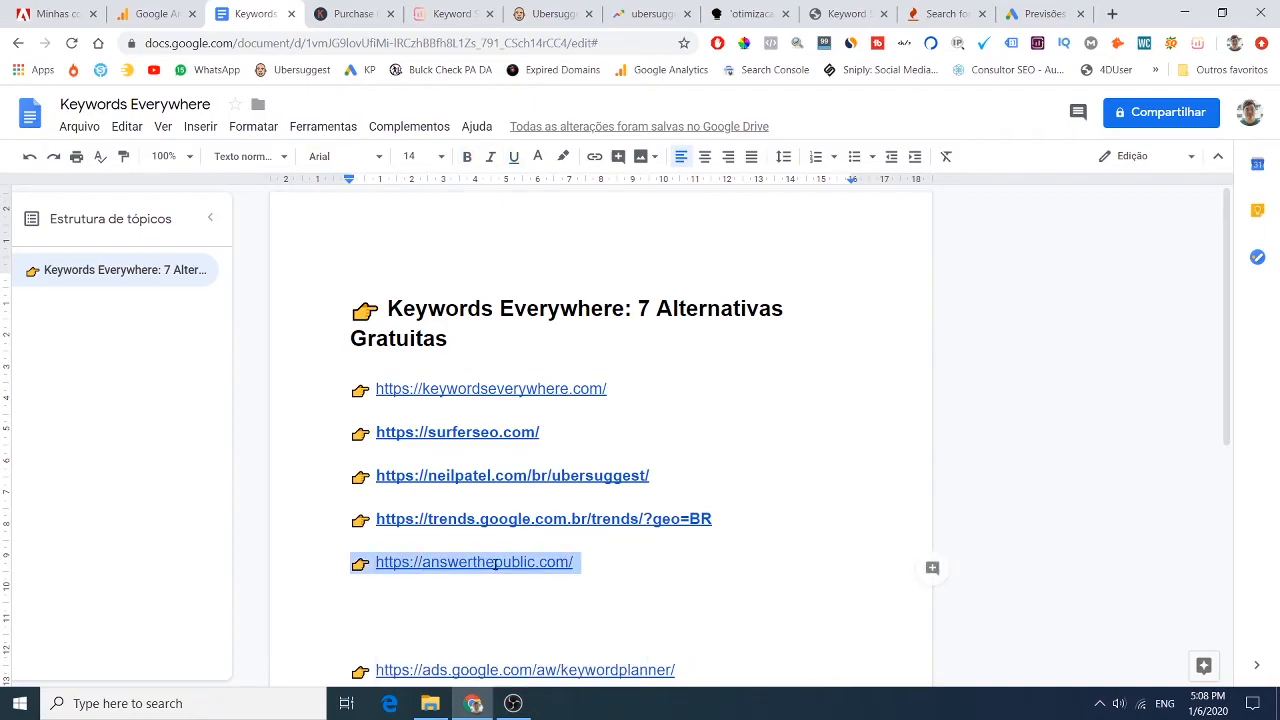
{"action": "left_click", "coordinate": [466, 157]}
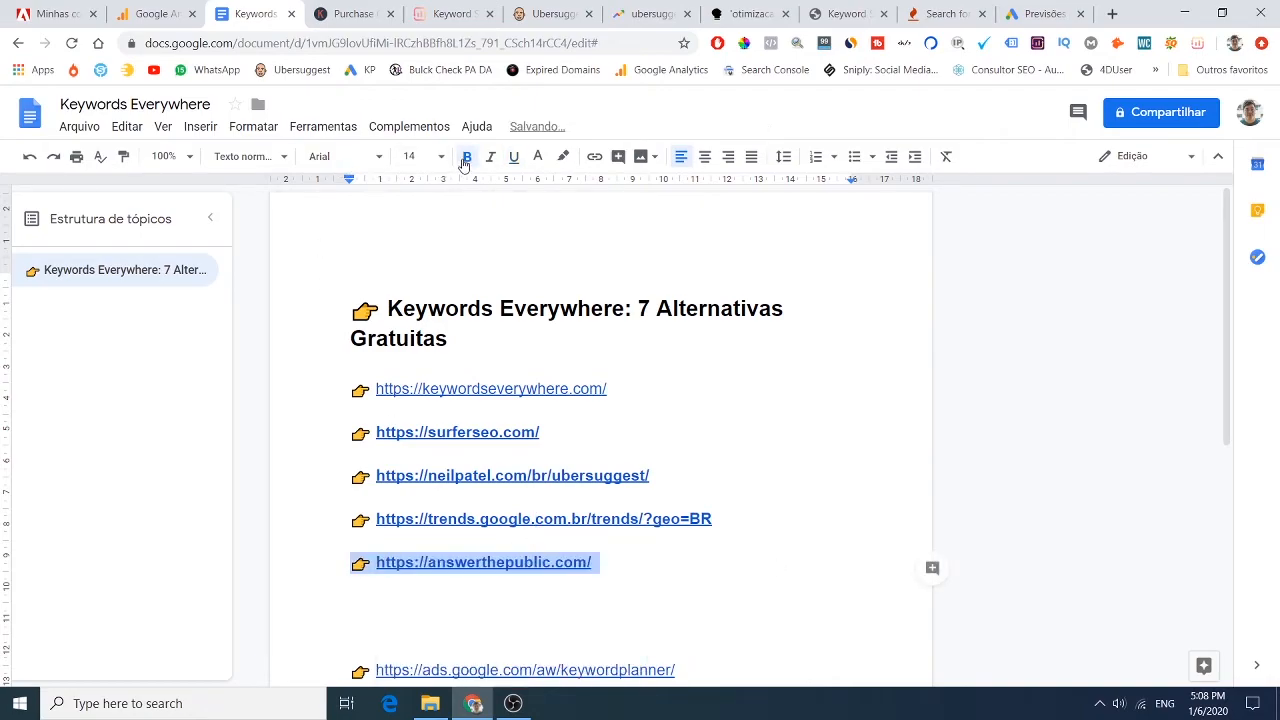
{"action": "left_click", "coordinate": [636, 458]}
Point out the bold Surfer, Ubersuggest, Google Trends and AnswerThePublic links in the list.
{"action": "left_click", "coordinate": [406, 432]}
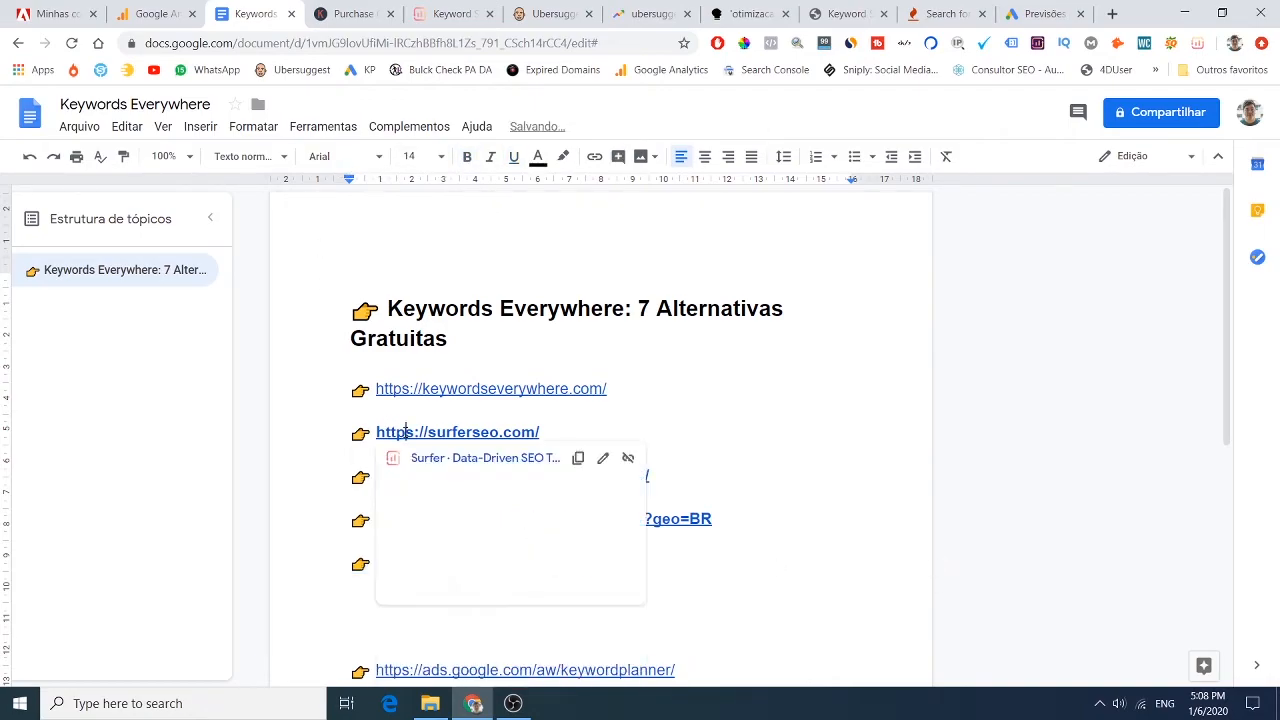
{"action": "left_click", "coordinate": [310, 477]}
{"action": "left_click", "coordinate": [401, 479]}
{"action": "left_click", "coordinate": [732, 517]}
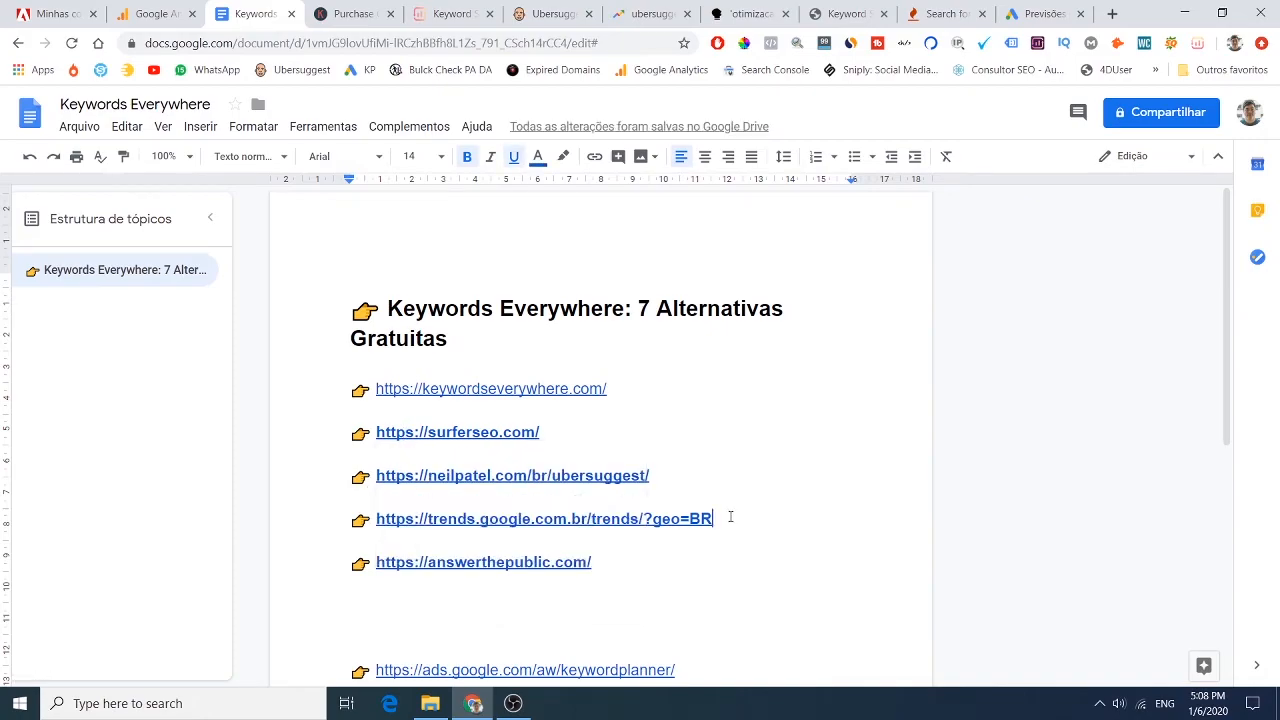
{"action": "left_click", "coordinate": [536, 562]}
{"action": "left_click", "coordinate": [796, 530]}
{"action": "left_click_drag", "start_coordinate": [594, 562], "coordinate": [330, 482]}
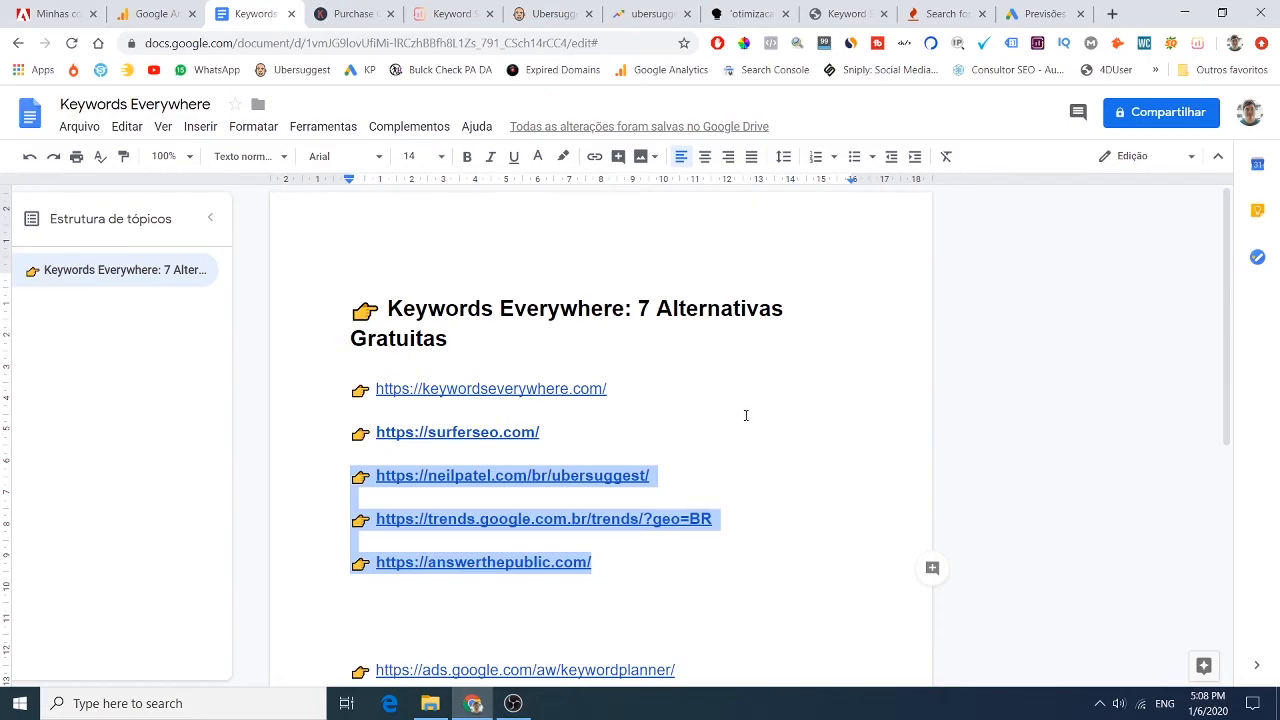
{"action": "left_click", "coordinate": [729, 434]}
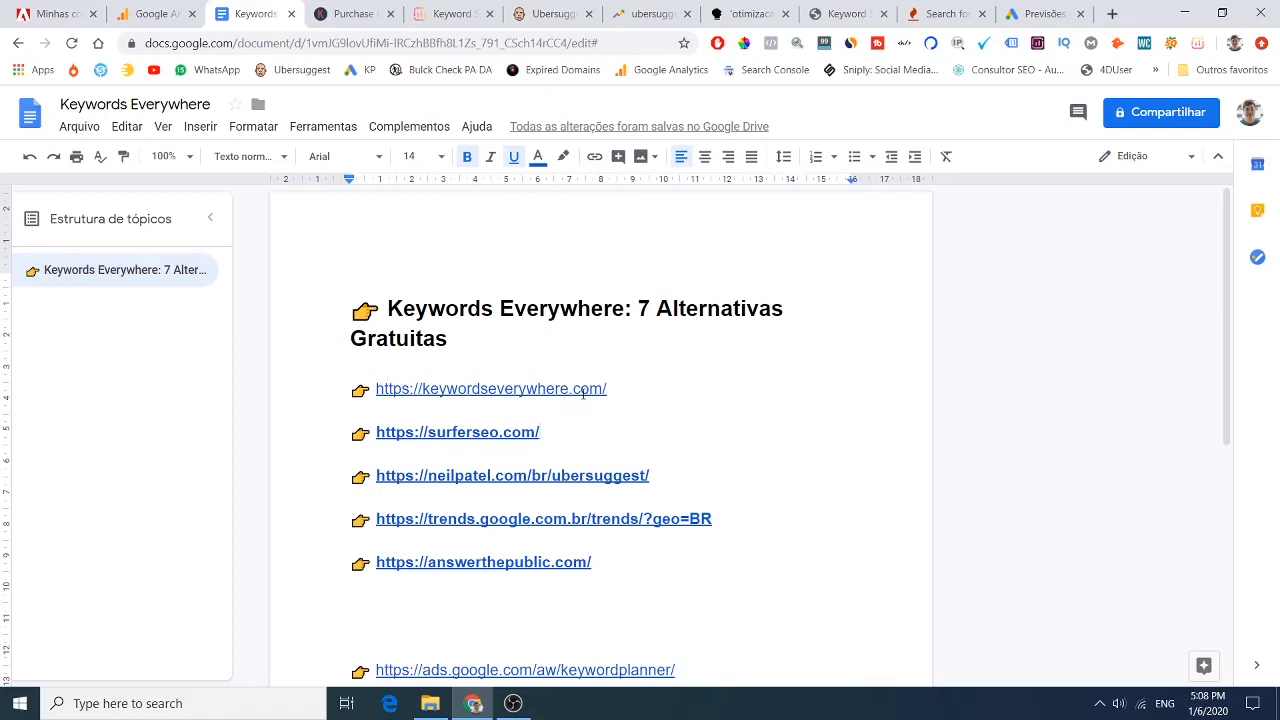